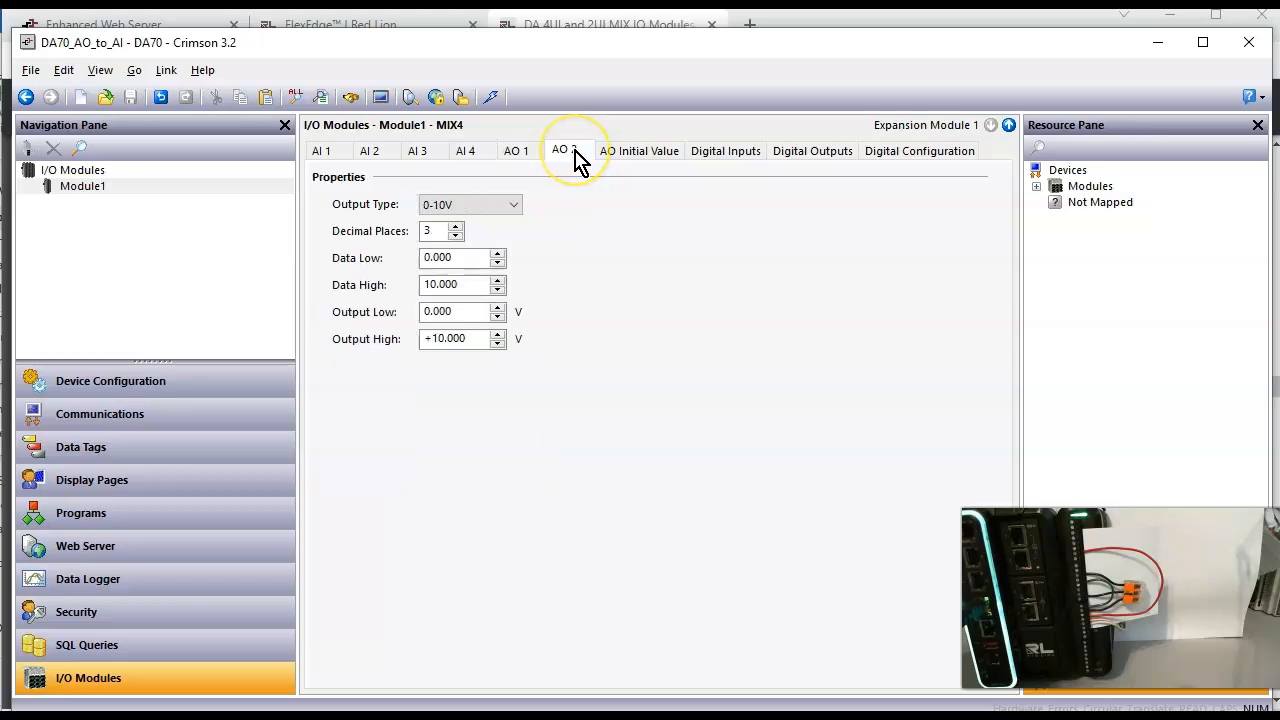
# Step: Review the input type and process scaling settings of Module1's analog inputs AI 3 and AI 4
pyautogui.click(419, 160)
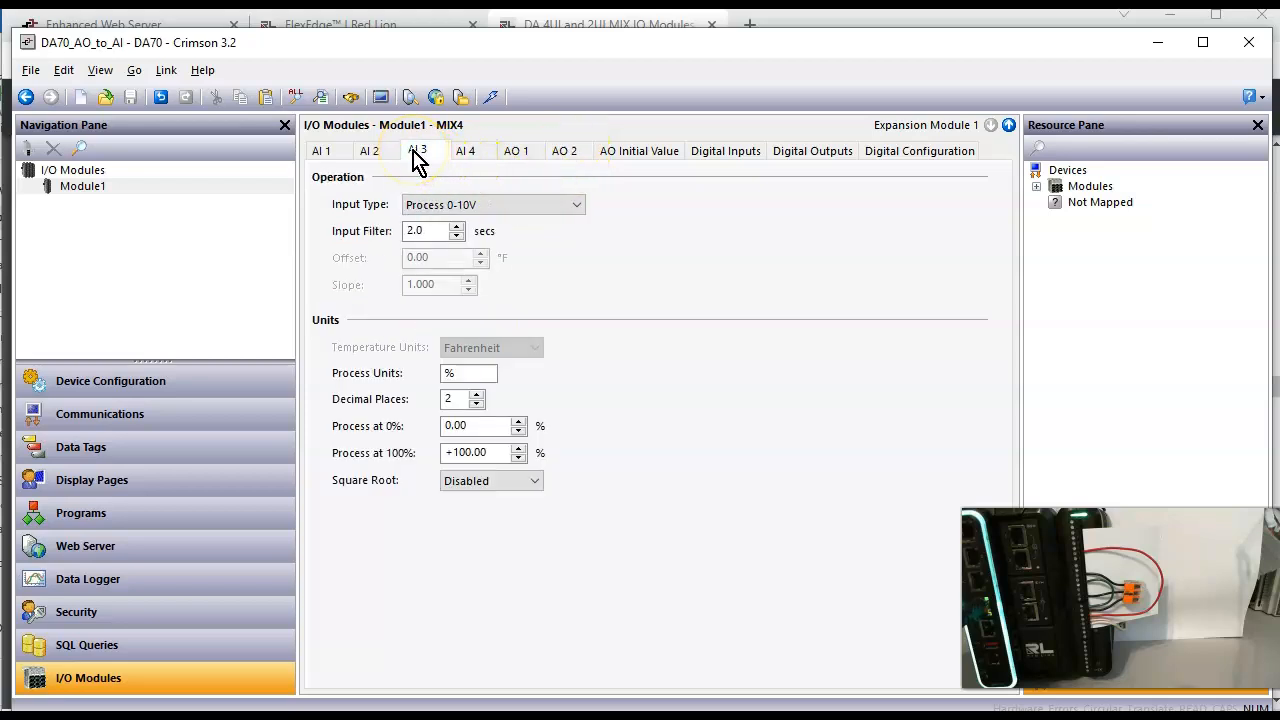
pyautogui.click(479, 166)
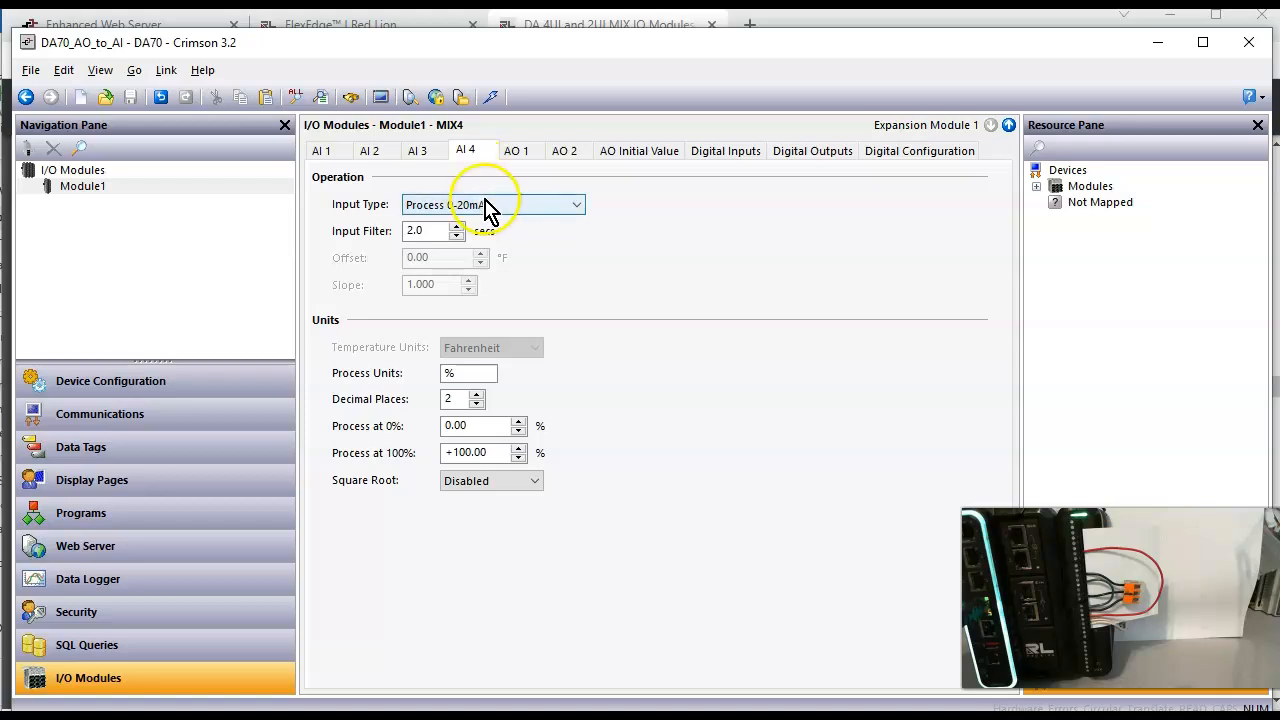
pyautogui.click(469, 380)
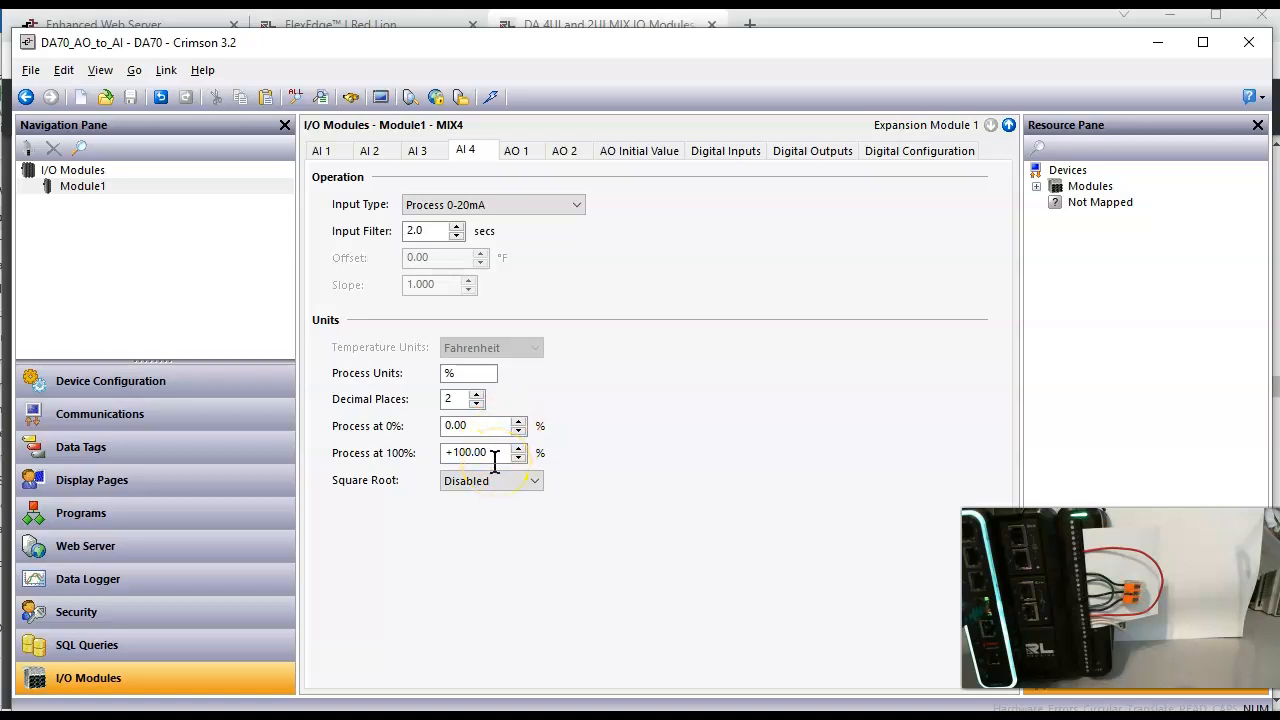
# Step: Map the Input_4_mA data tag's source to property PV4 of Module1's Analog Inputs and download the database to the device
pyautogui.click(177, 462)
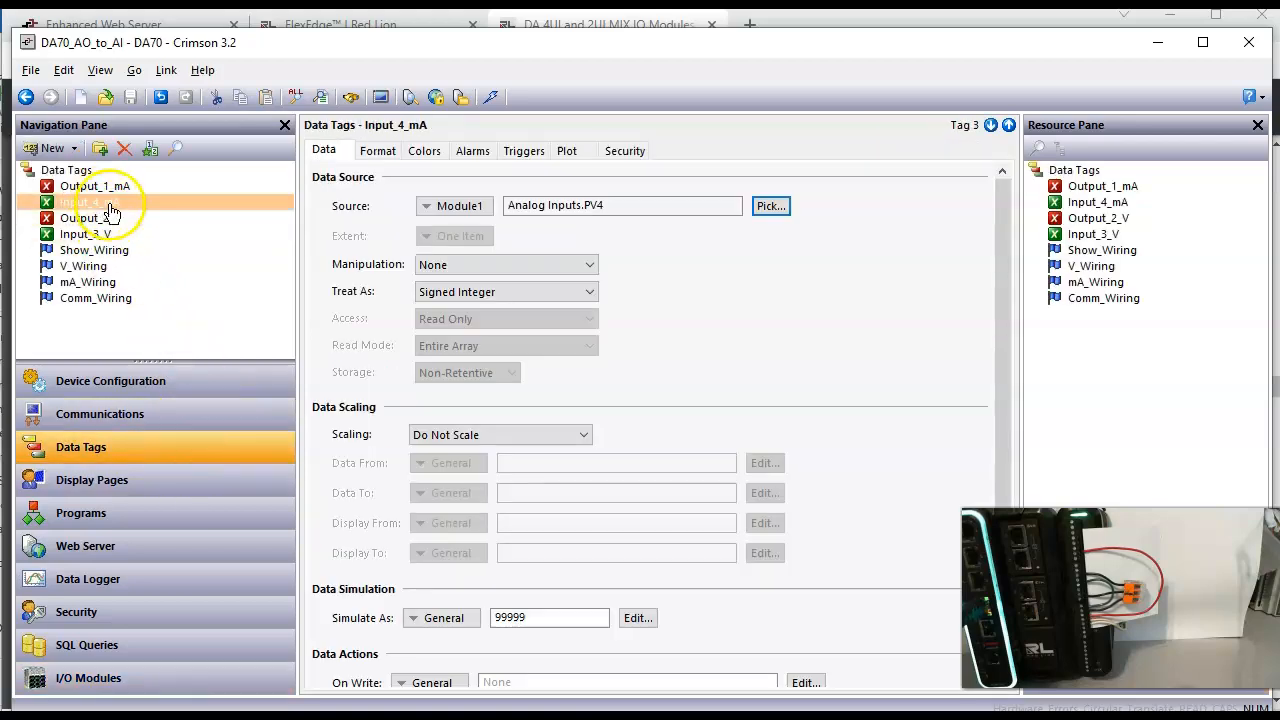
pyautogui.click(768, 206)
pyautogui.click(430, 310)
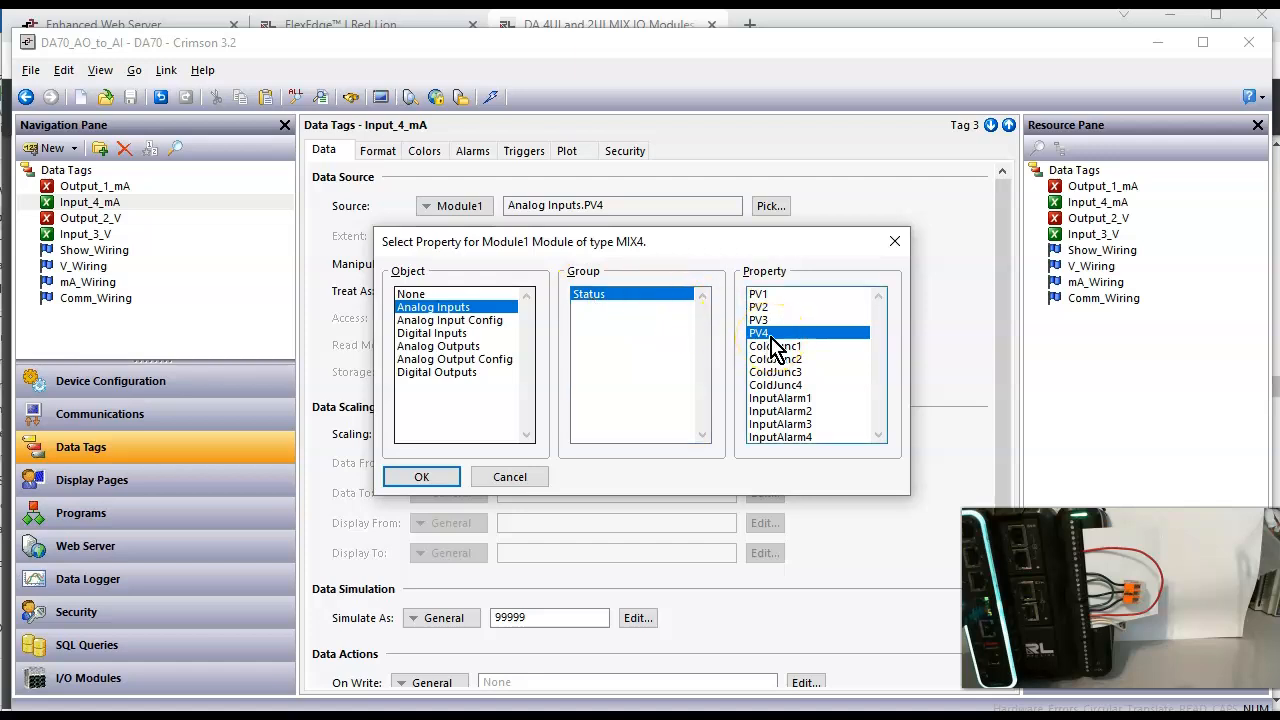
pyautogui.click(430, 479)
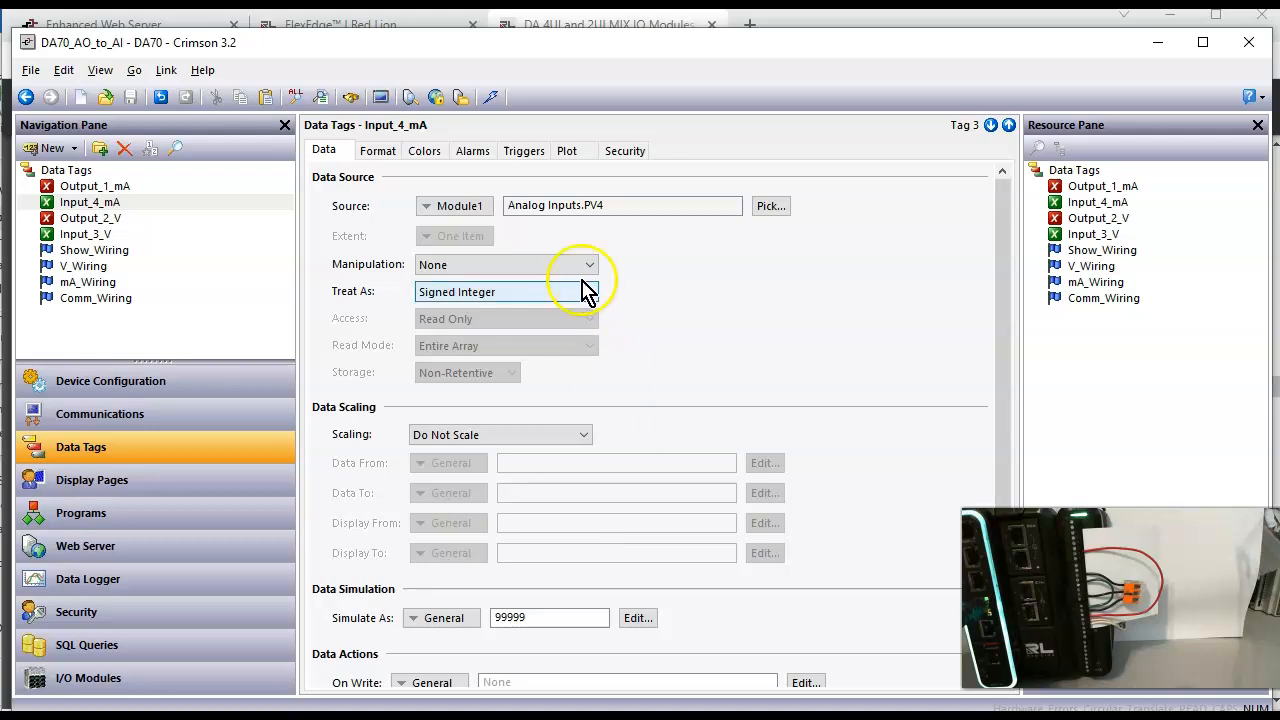
pyautogui.click(491, 97)
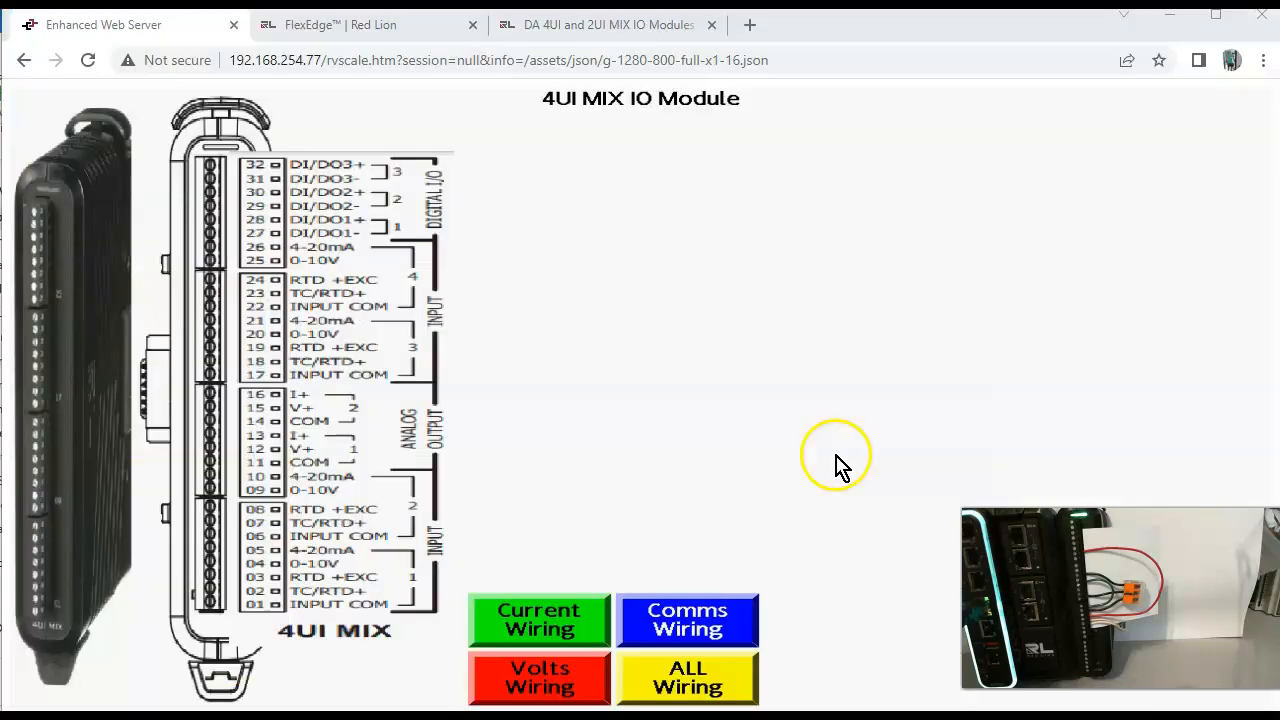
# Step: On the Enhanced Web Server page in the browser, show the current wiring and set Output_1_mA to 5000
pyautogui.click(553, 616)
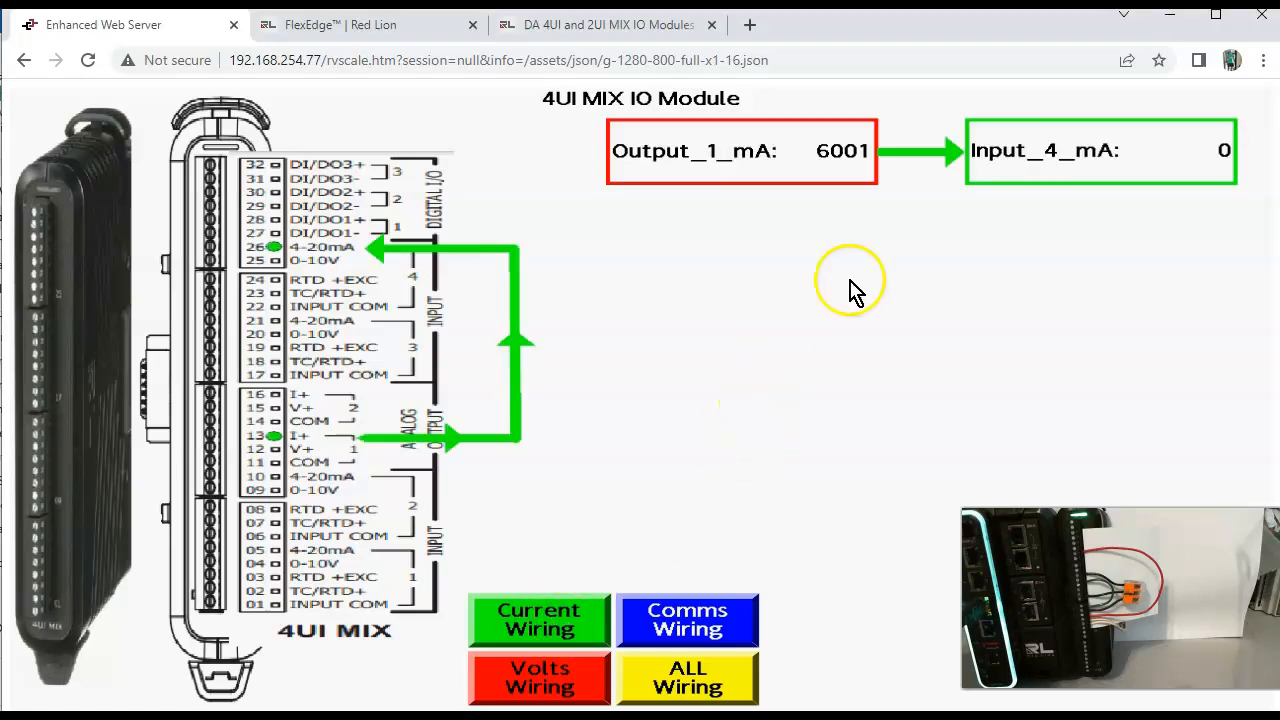
pyautogui.click(848, 155)
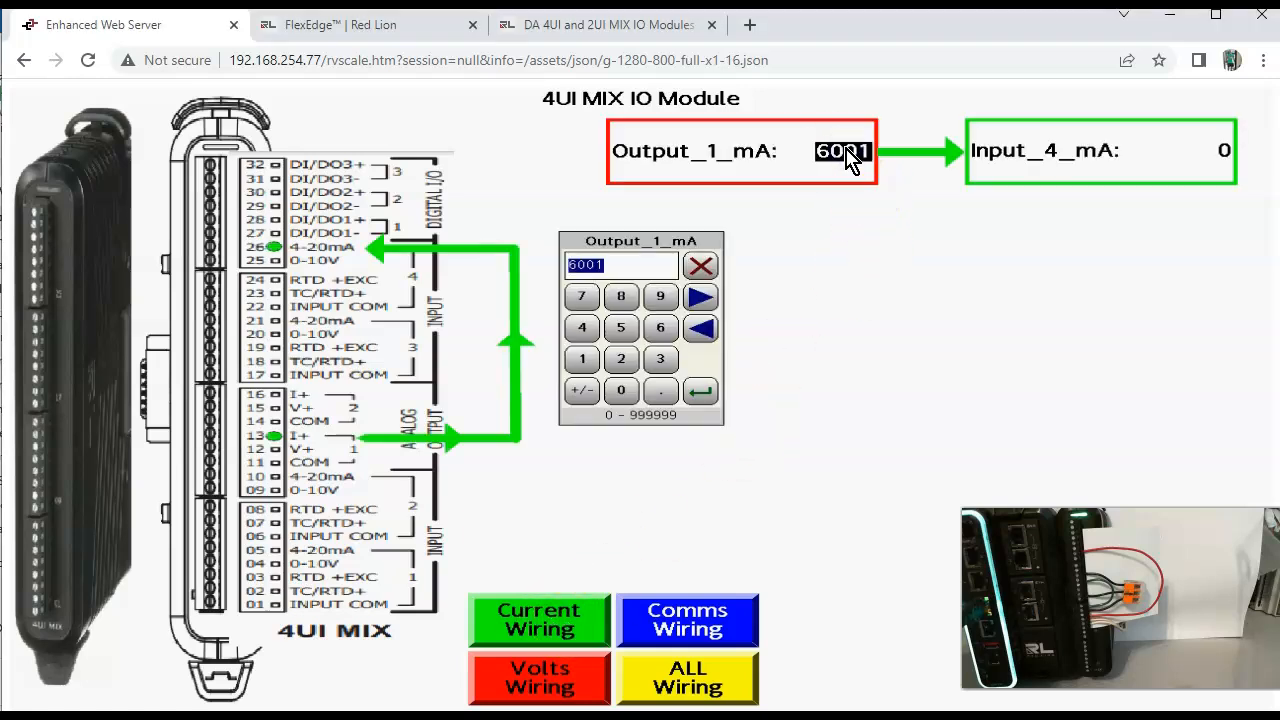
pyautogui.write('5000')
pyautogui.press('Return')
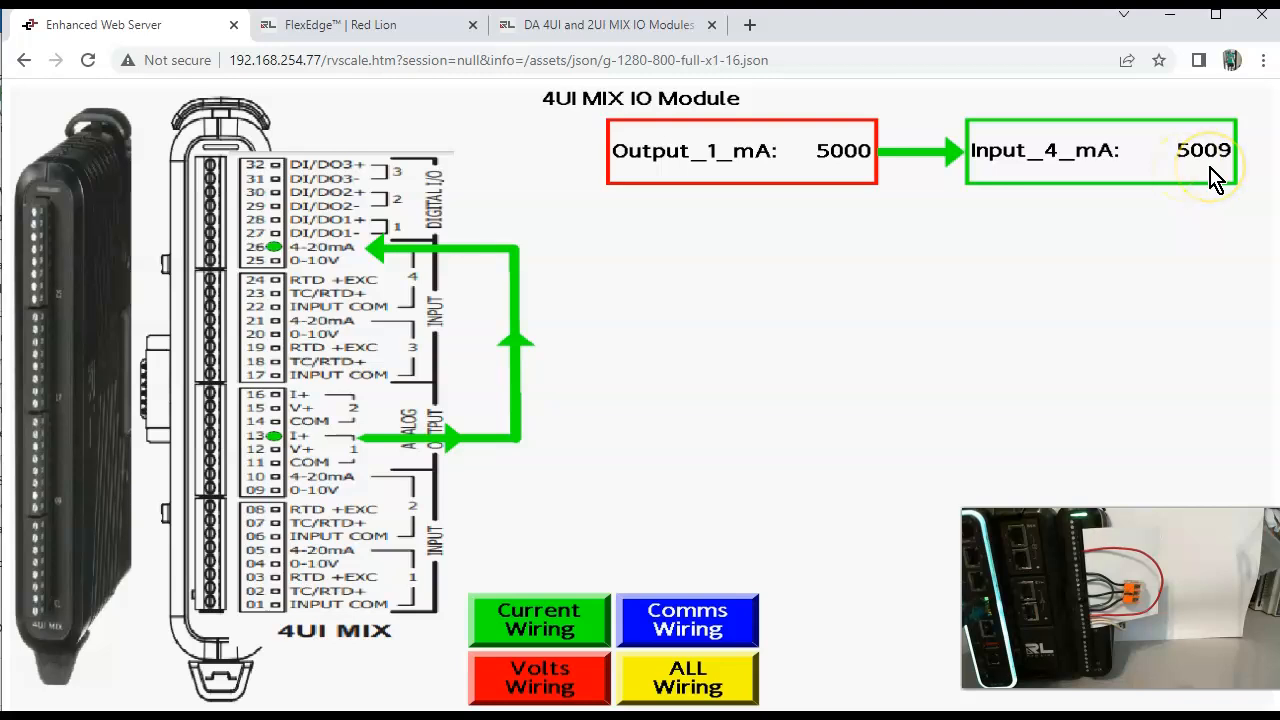
# Step: Set the Output_1_mA value to 10000
pyautogui.click(845, 150)
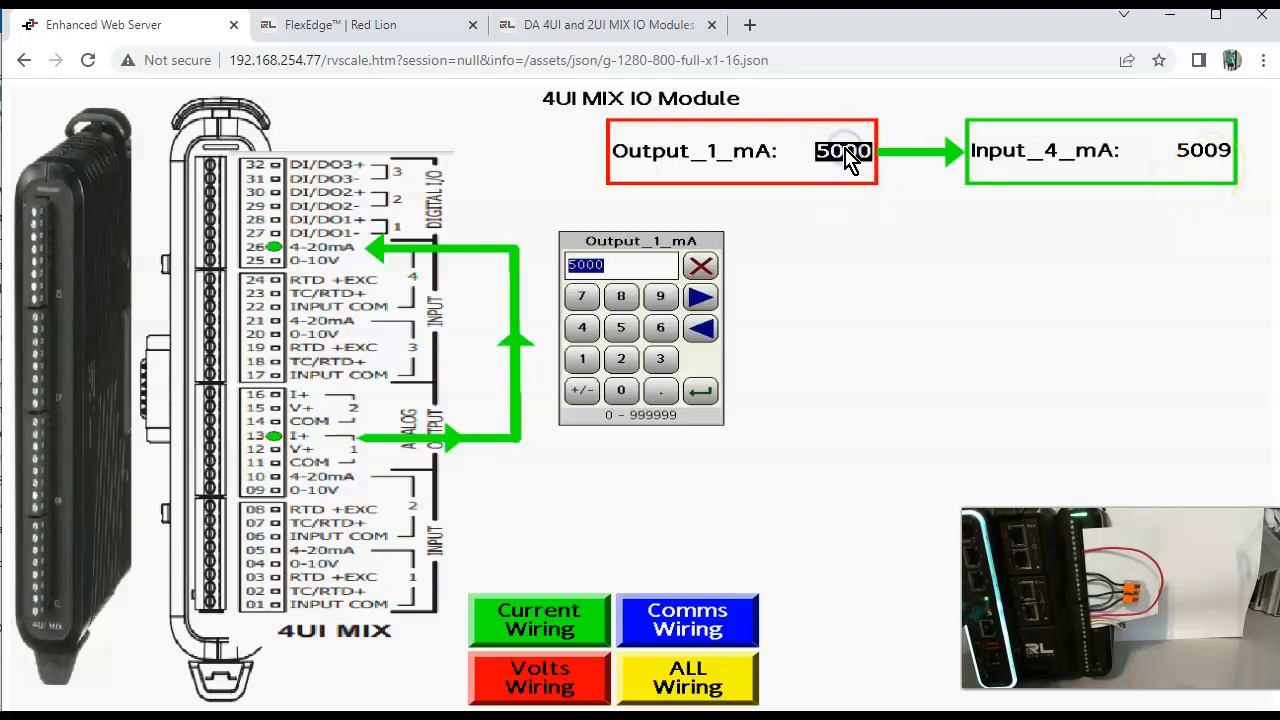
pyautogui.write('10000')
pyautogui.press('Return')
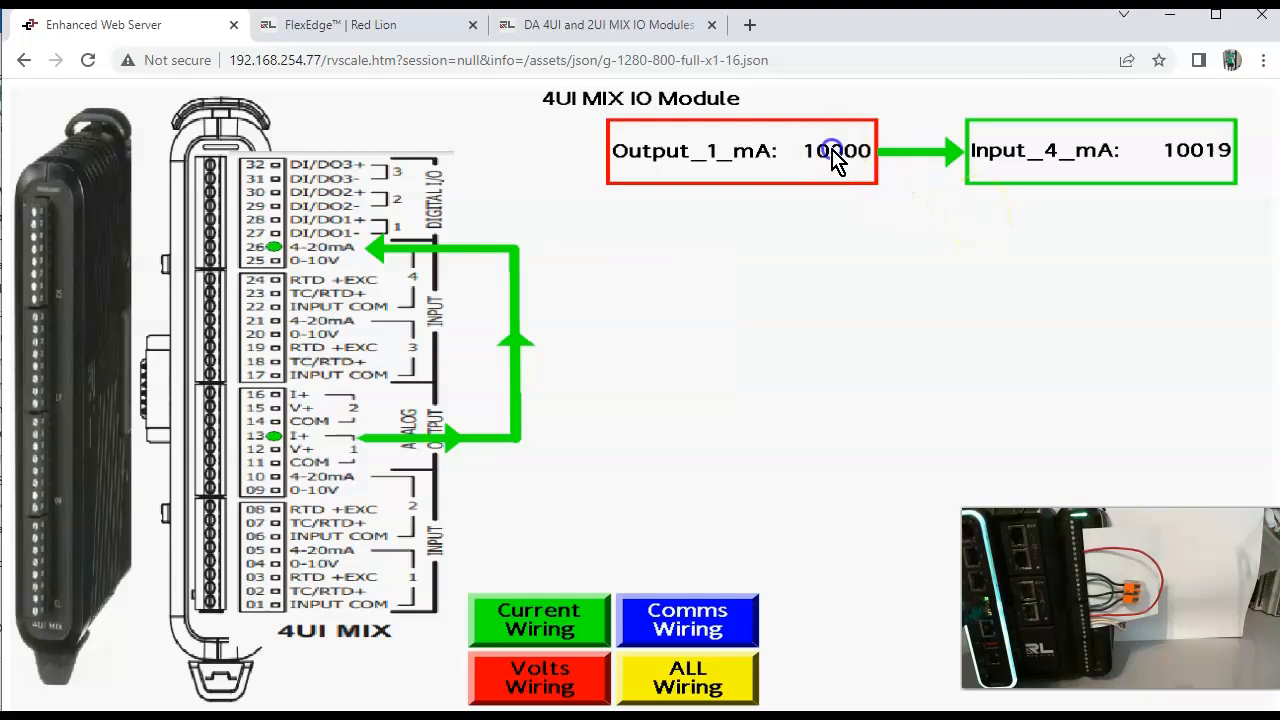
# Step: Try a value of 200000 for Output_1_mA and set it back to 10000
pyautogui.click(837, 157)
pyautogui.write('200000')
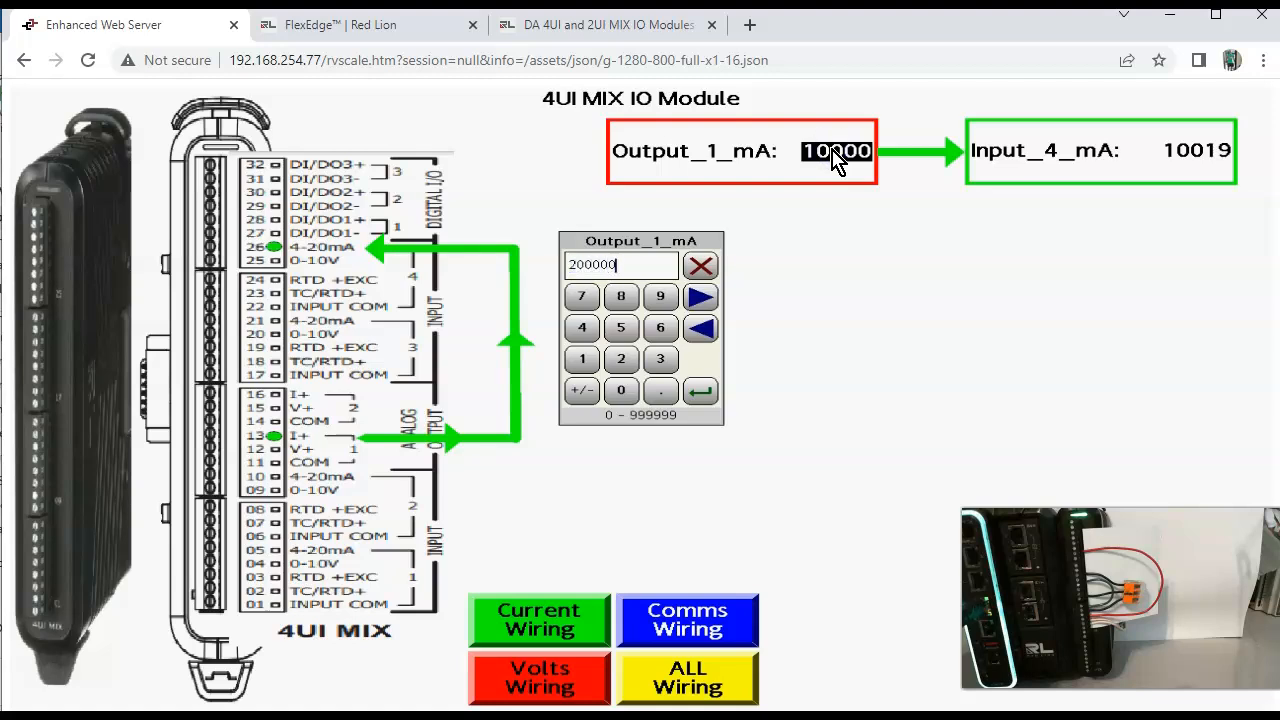
pyautogui.press('Return')
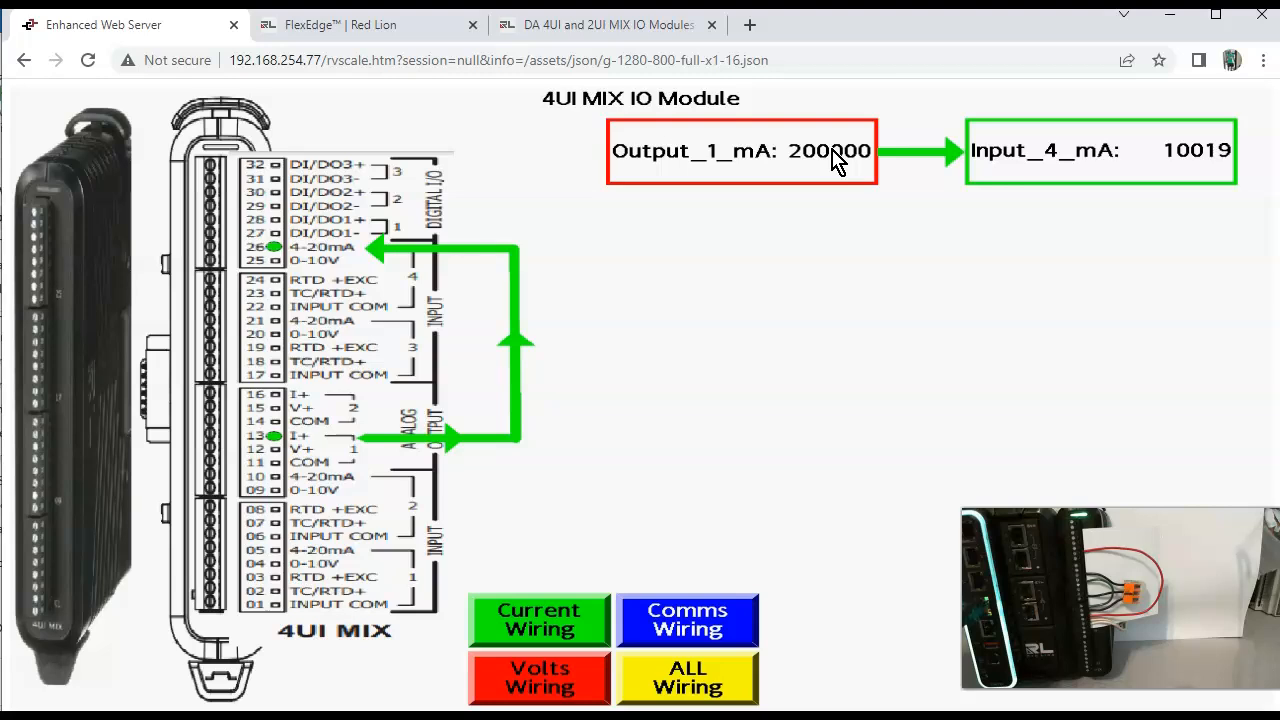
pyautogui.click(837, 160)
pyautogui.write('10000')
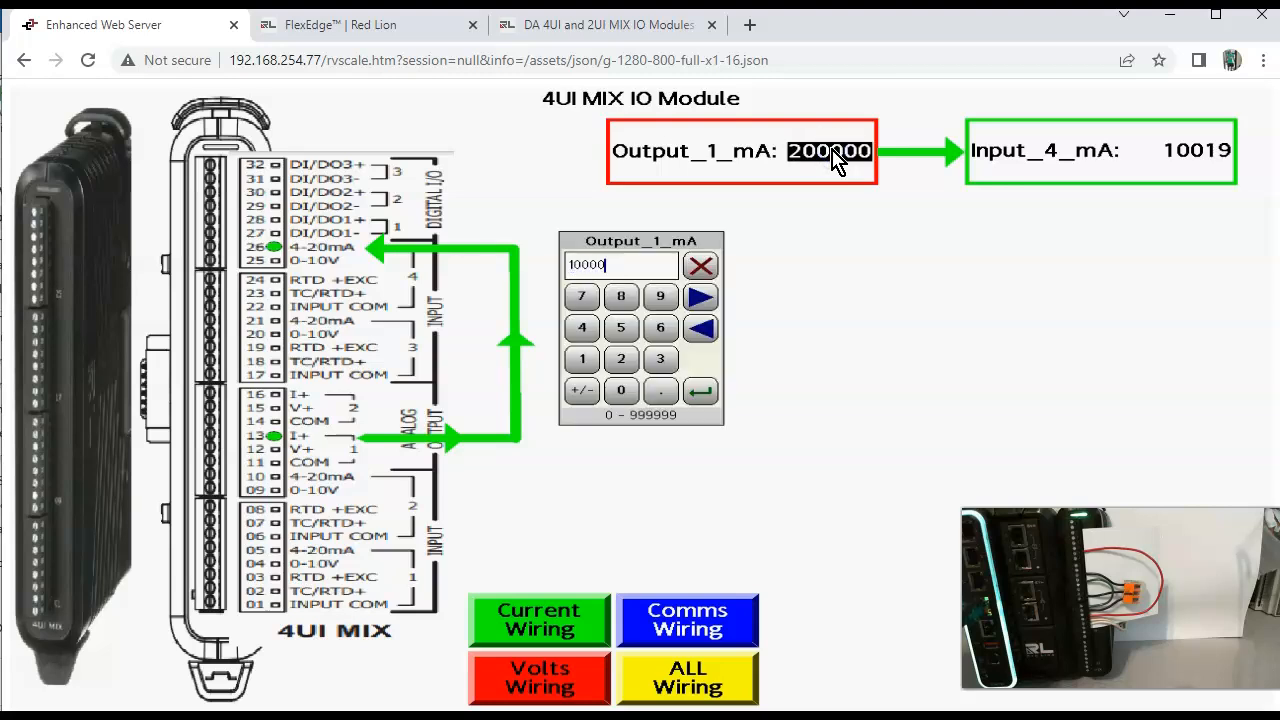
pyautogui.press('Return')
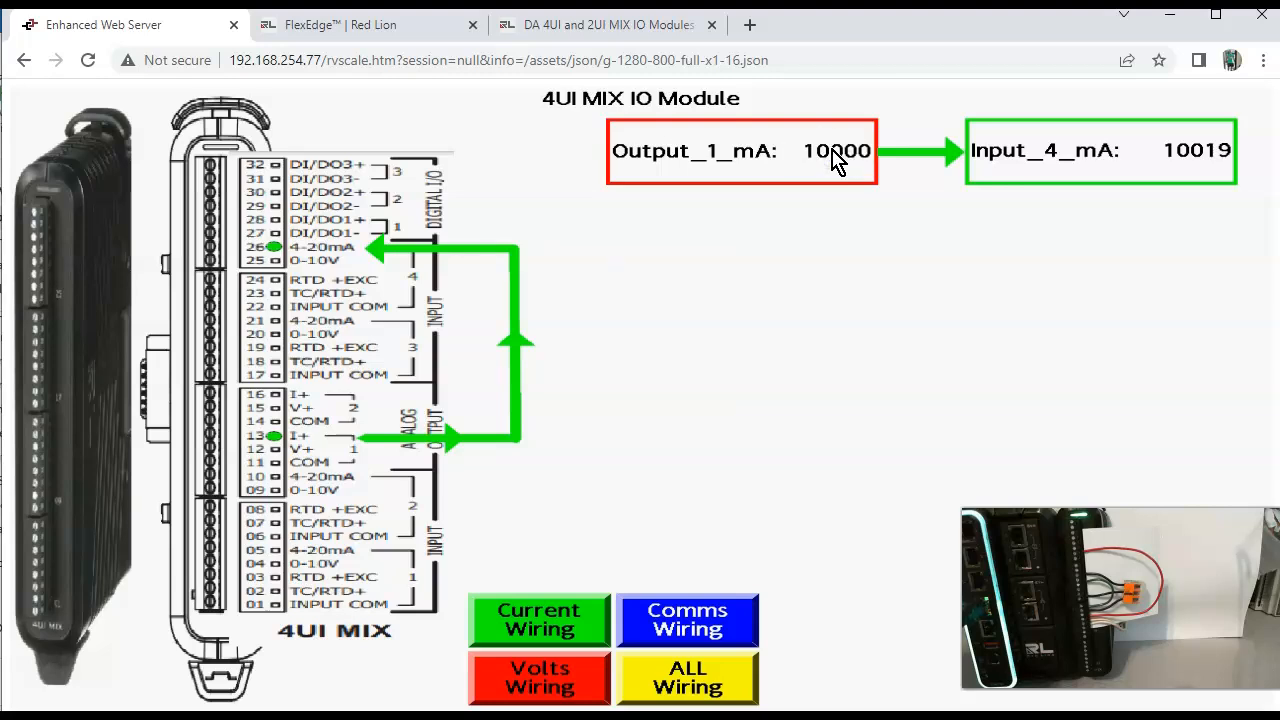
# Step: Switch back to Crimson 3.2 and review Module1's analog output AO 1 and analog input AI 4 settings
pyautogui.click(745, 627)
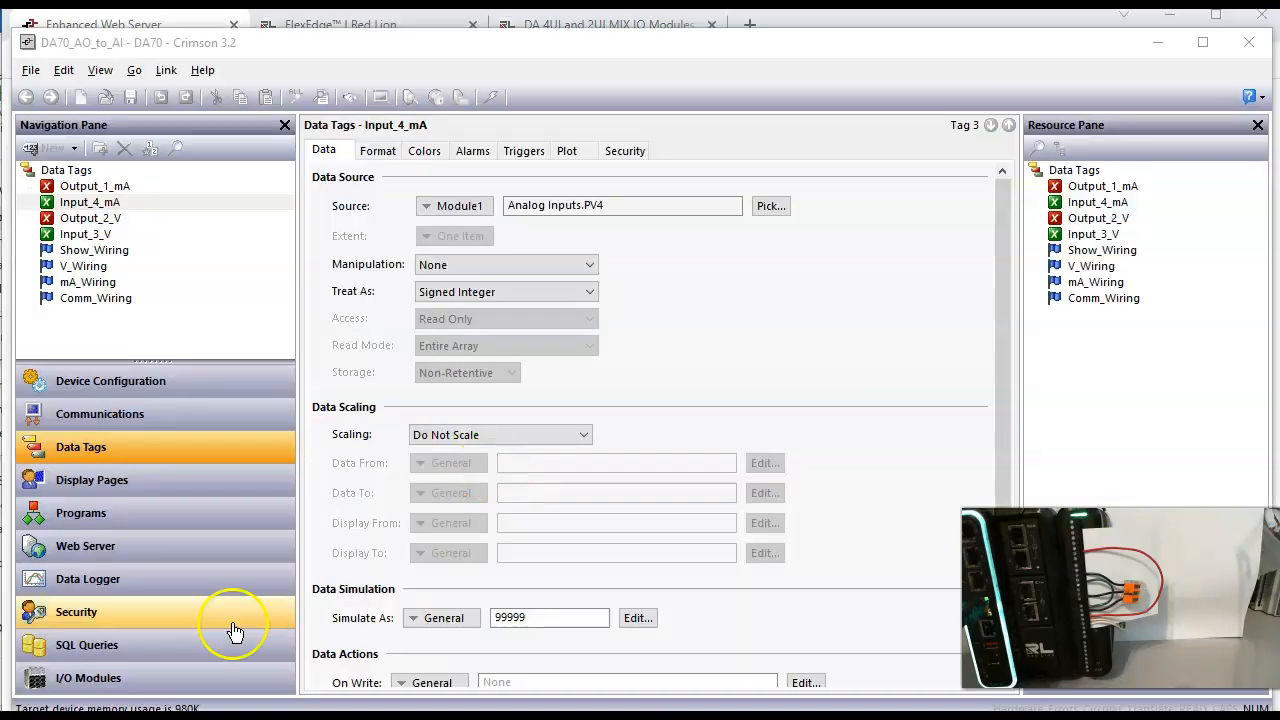
pyautogui.click(195, 678)
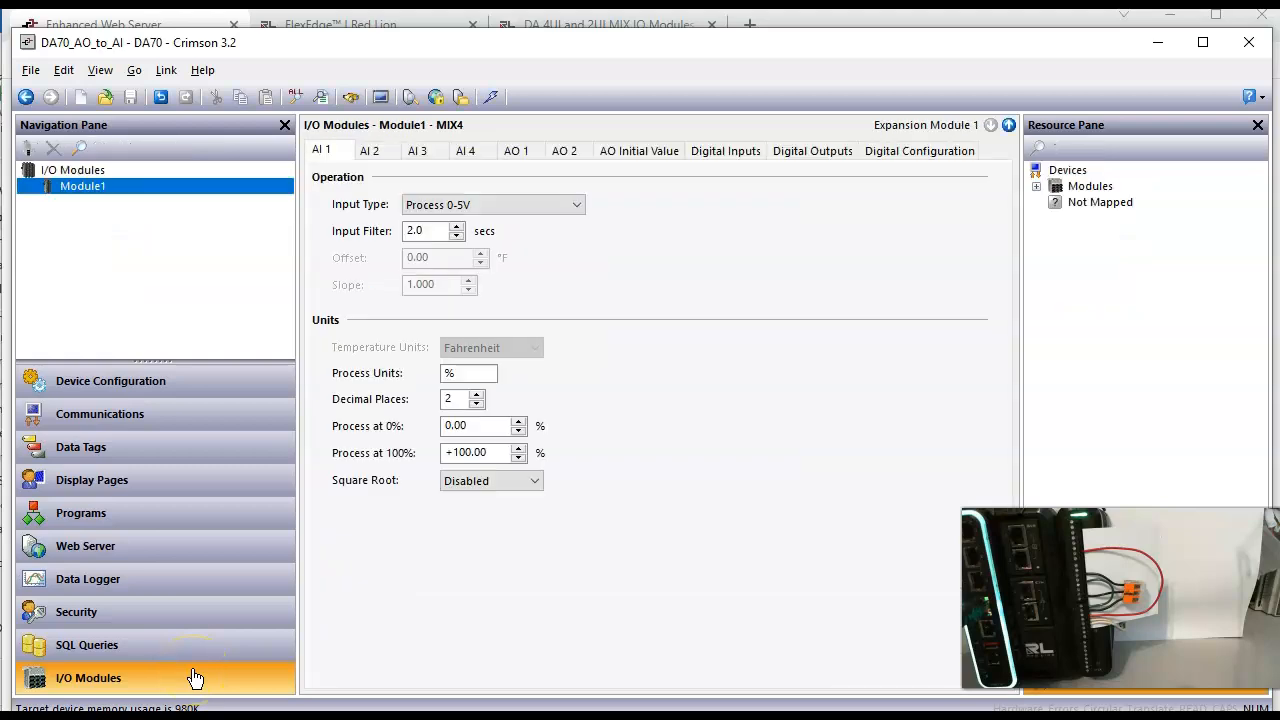
pyautogui.click(516, 152)
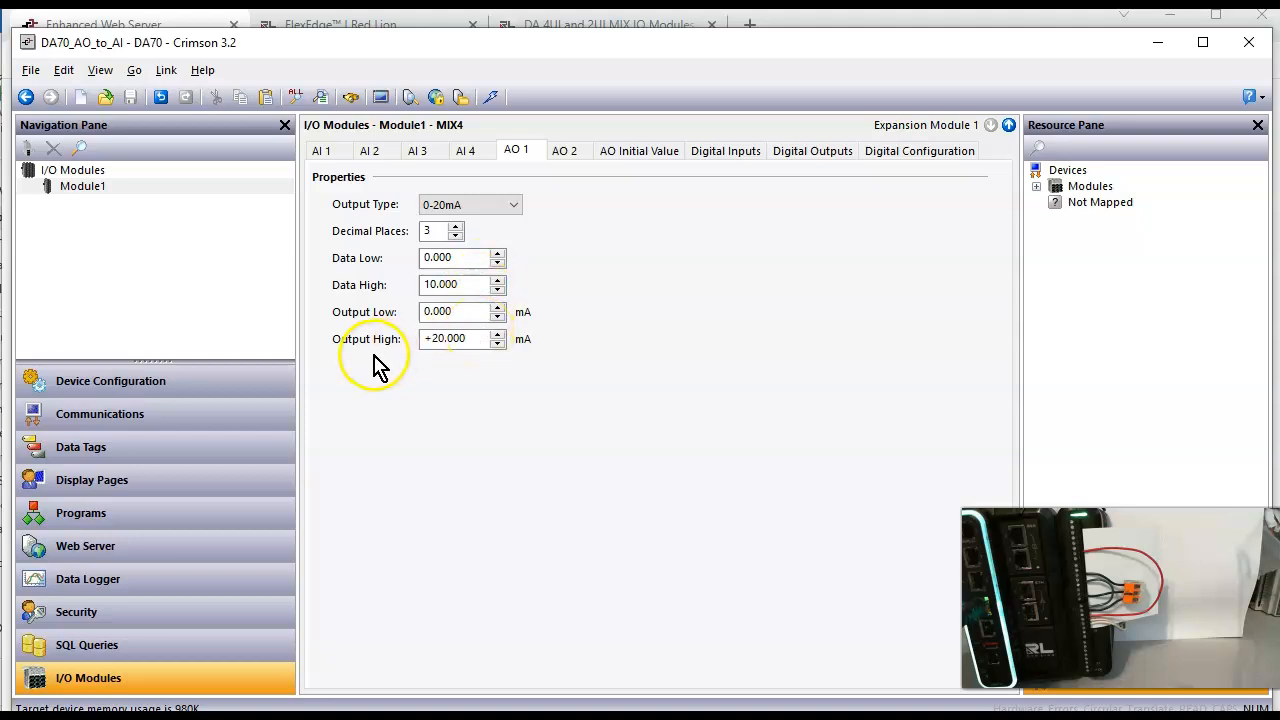
pyautogui.click(468, 155)
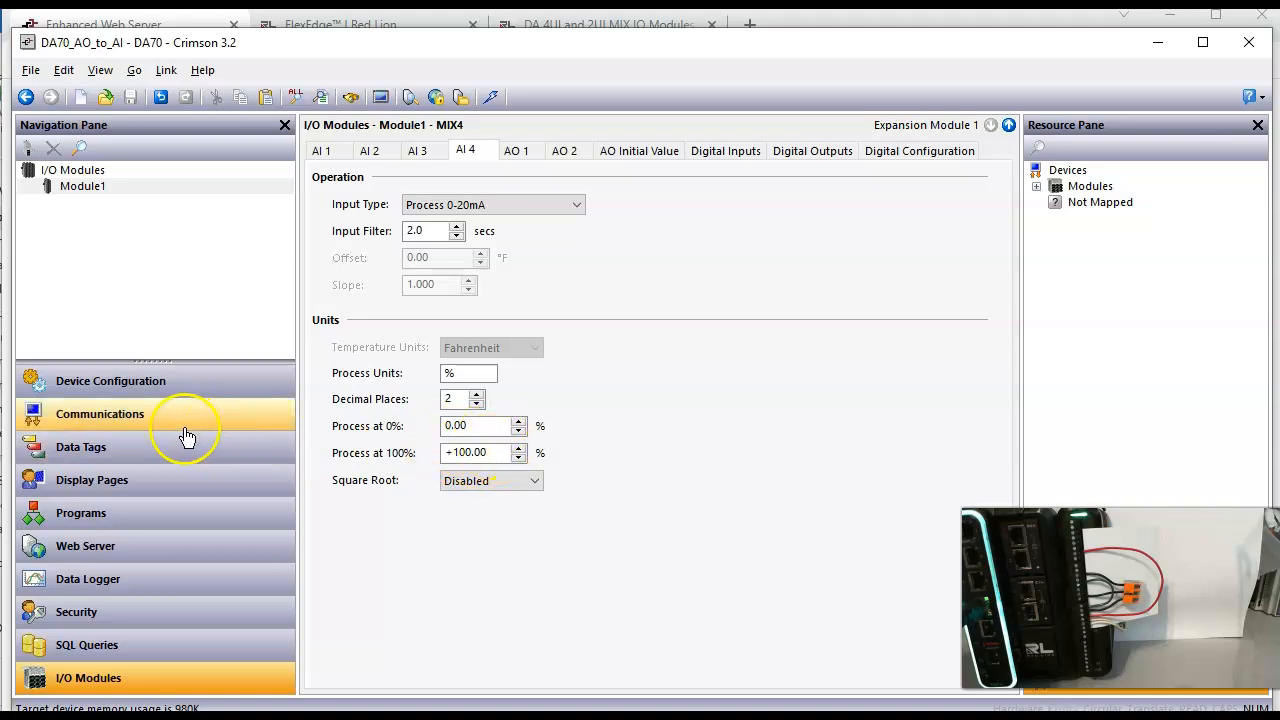
# Step: Create a new numeric data tag below Input_4_mA and name it Input_4_0_20mA
pyautogui.click(193, 461)
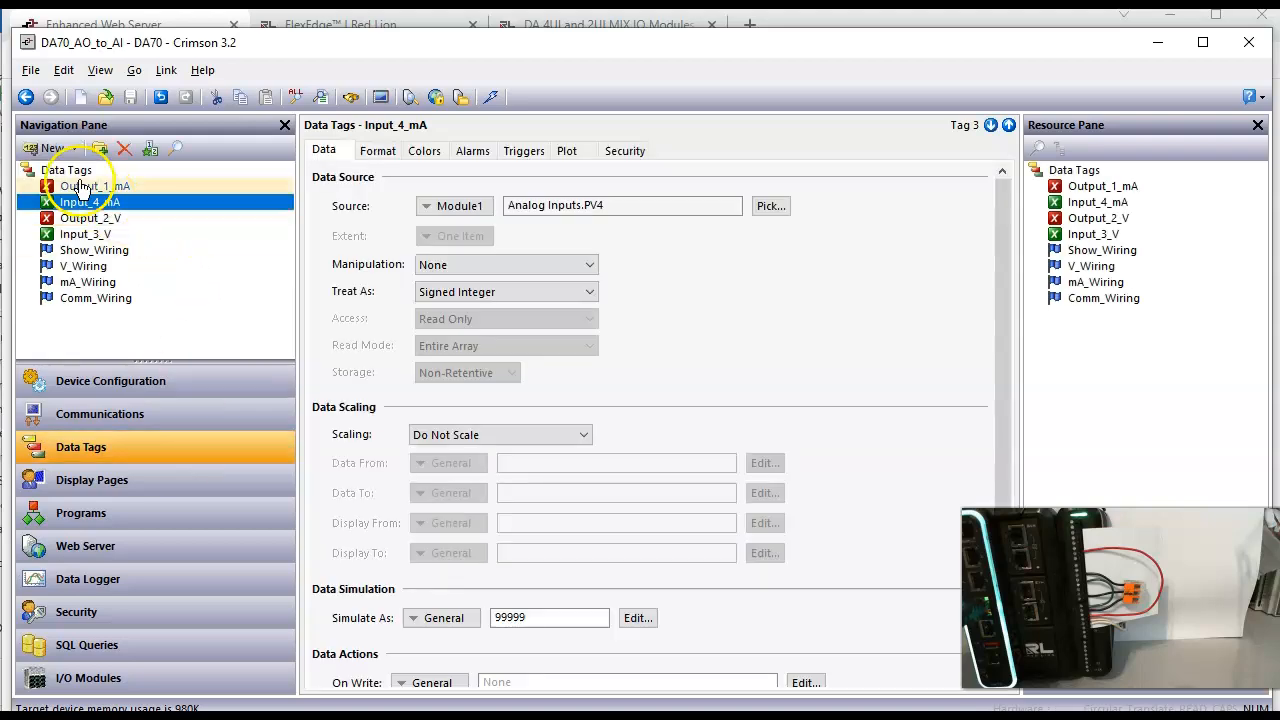
pyautogui.click(54, 150)
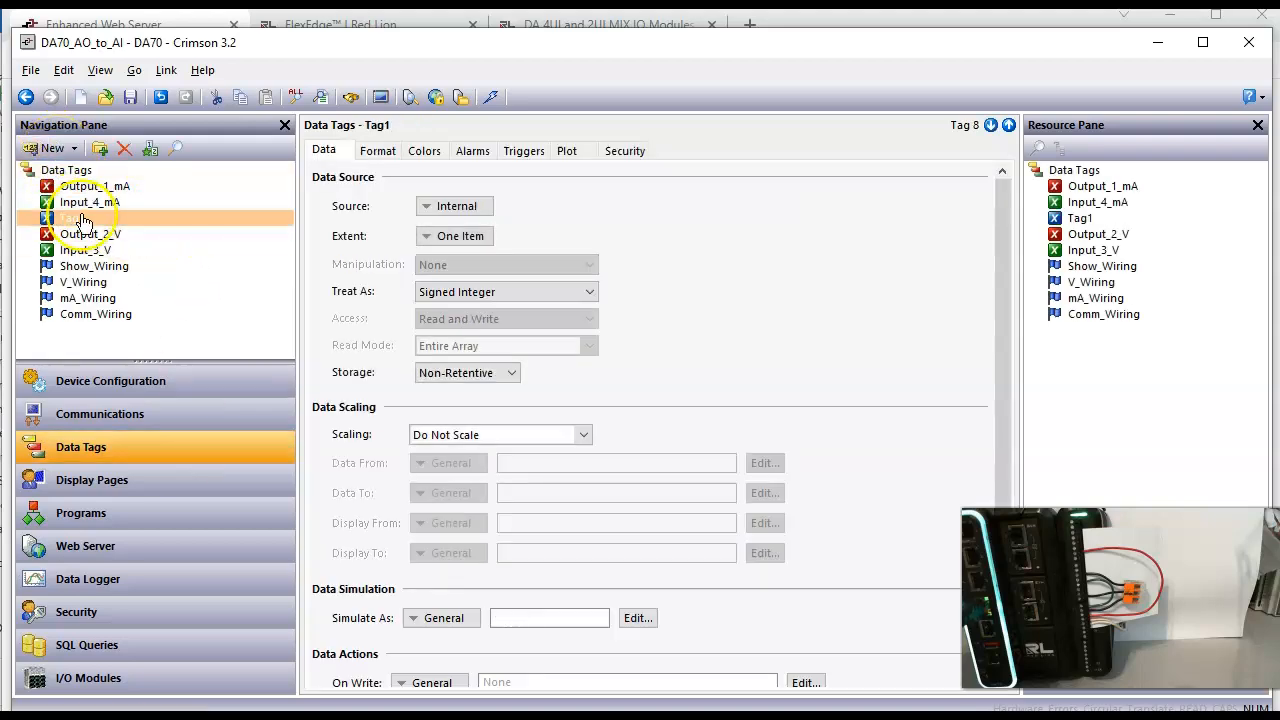
pyautogui.click(118, 220)
pyautogui.write('Input_4_0_20mA')
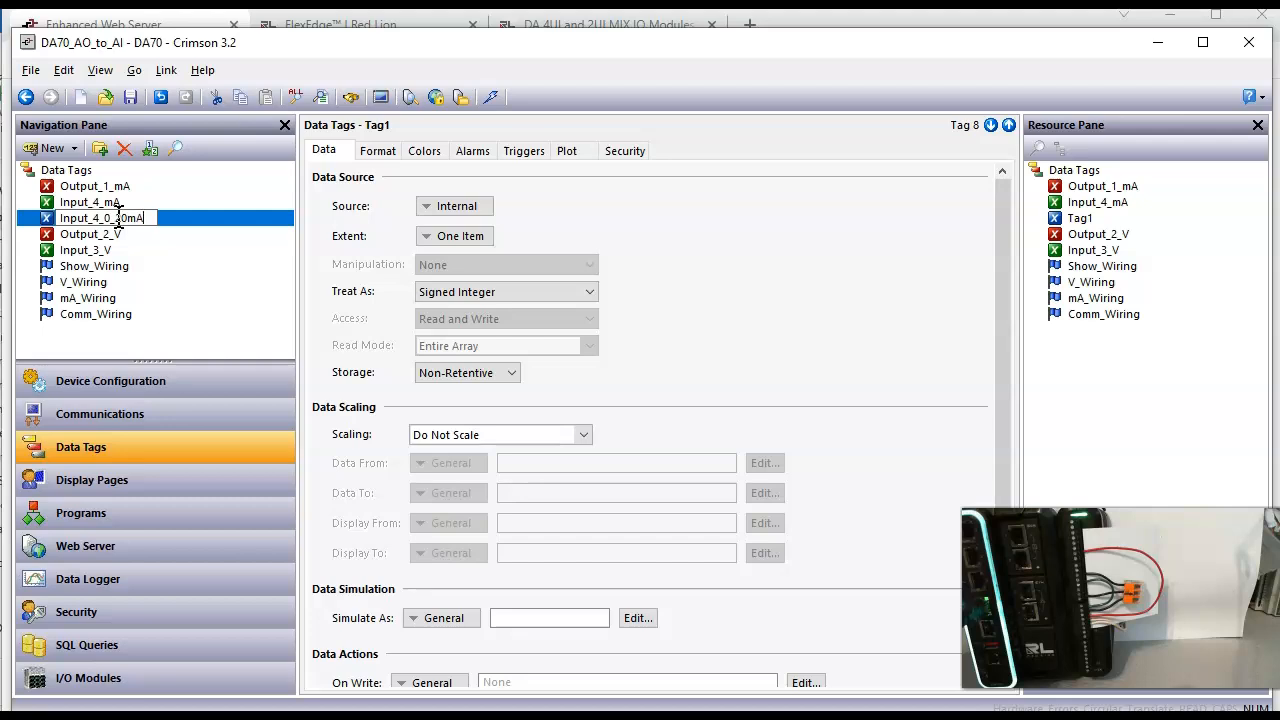
pyautogui.press('Return')
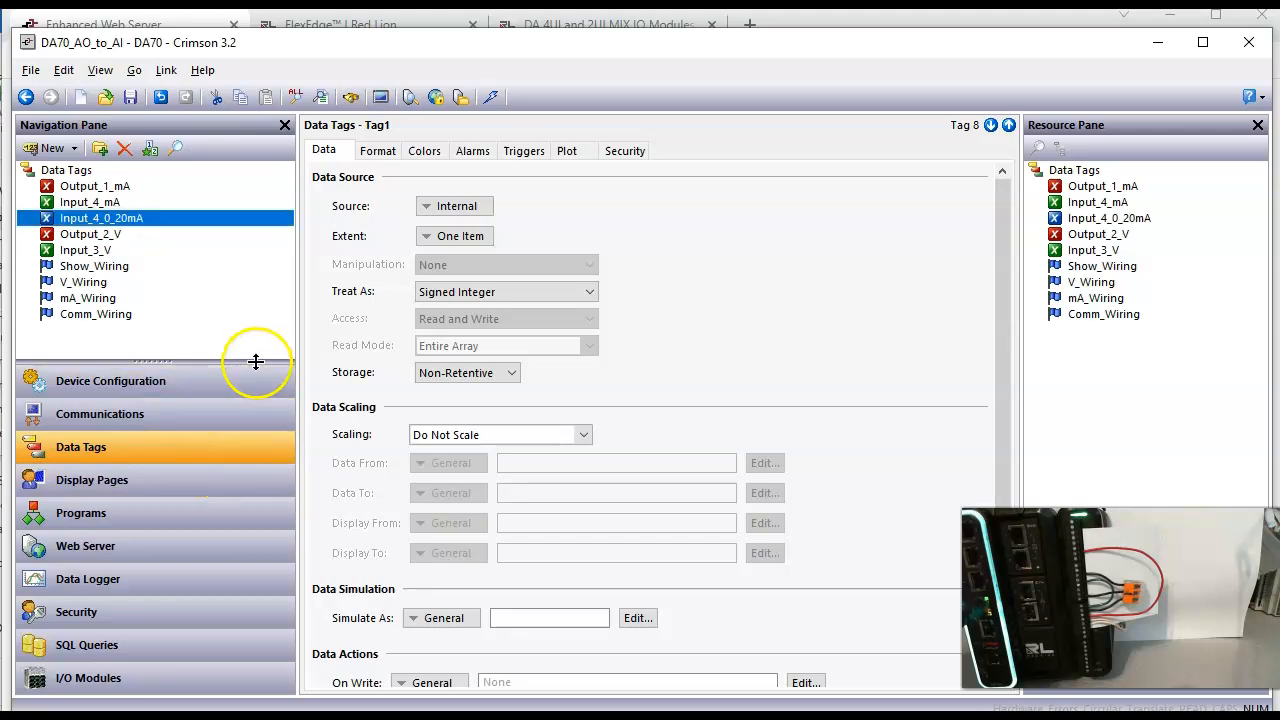
# Step: Set the new tag's scaling to Scale to Integer with a data range from 0 to 10000
pyautogui.click(585, 440)
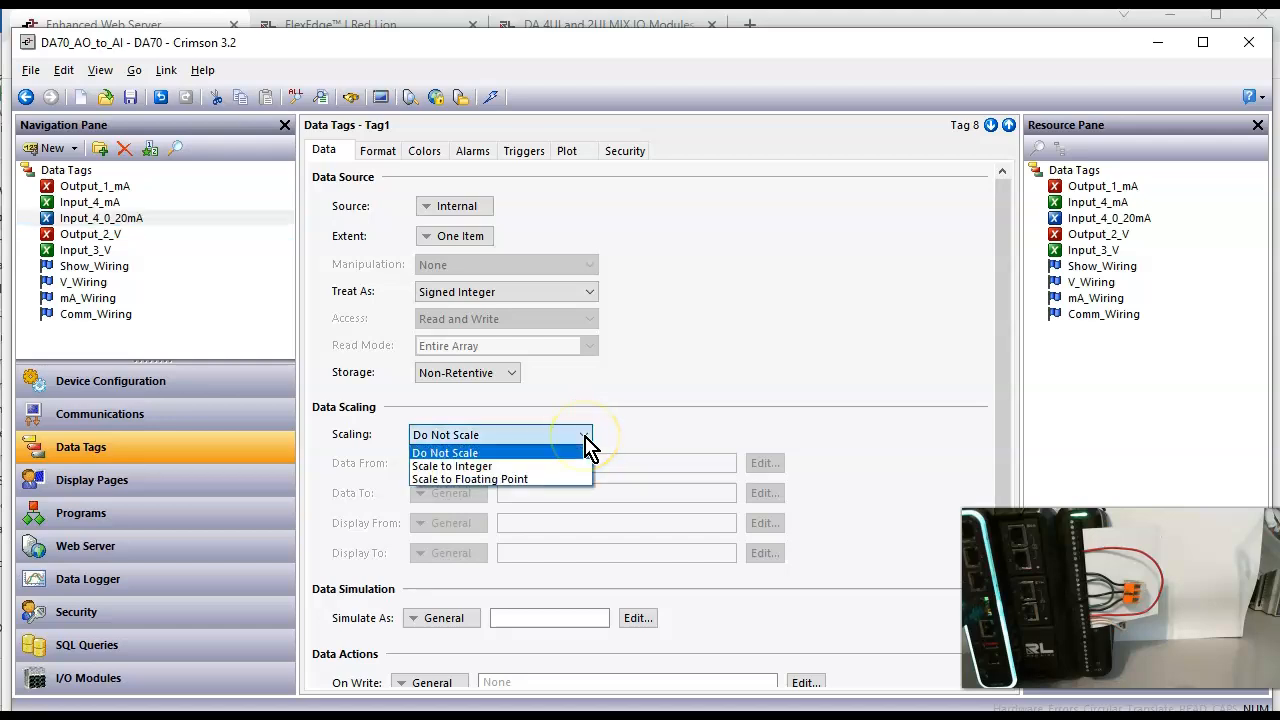
pyautogui.click(524, 467)
pyautogui.click(518, 461)
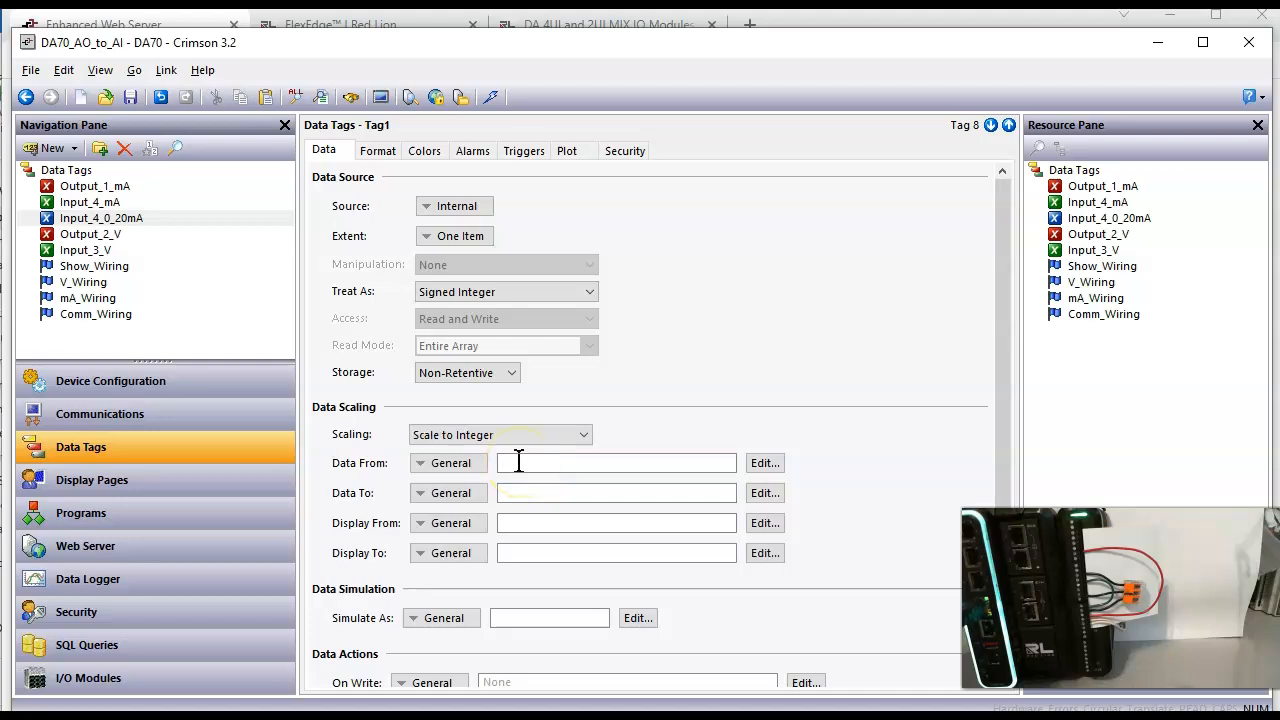
pyautogui.click(537, 490)
pyautogui.write('0')
pyautogui.press('Return')
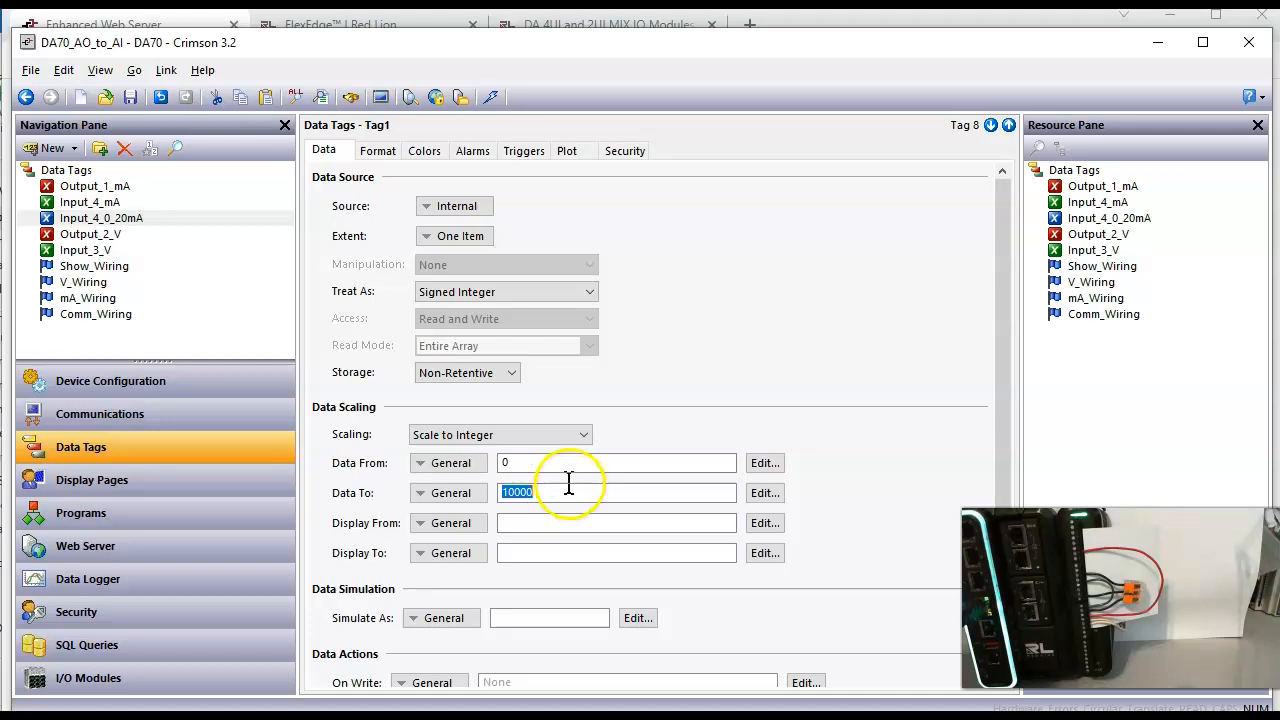
# Step: Check the decimal places and process range of Module1's AI 4, and return to the Input_4_0_20mA tag
pyautogui.click(185, 688)
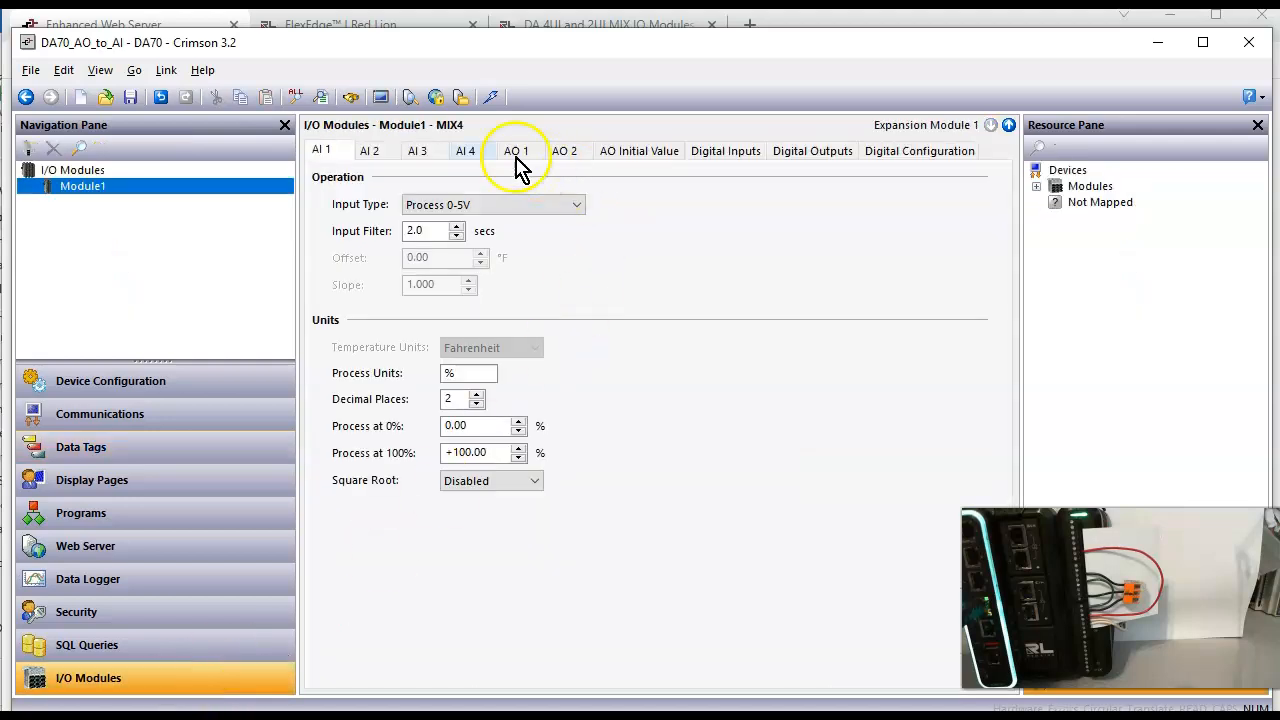
pyautogui.click(484, 155)
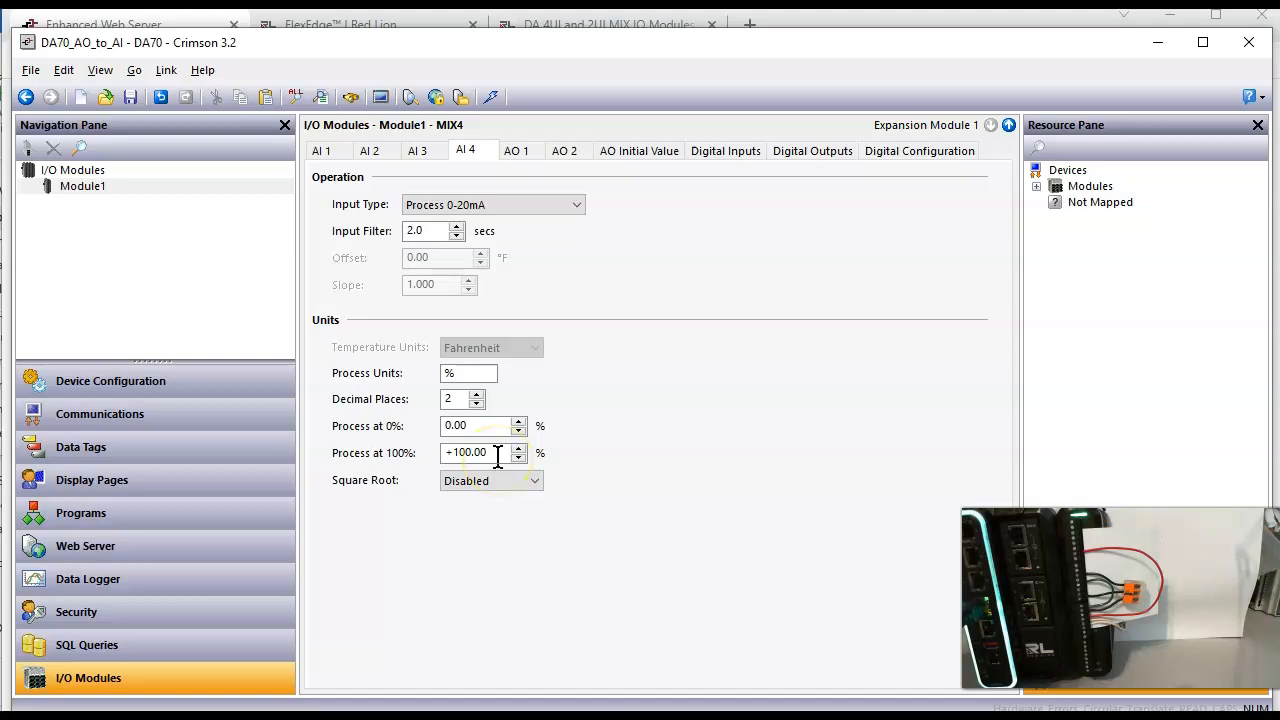
pyautogui.click(182, 449)
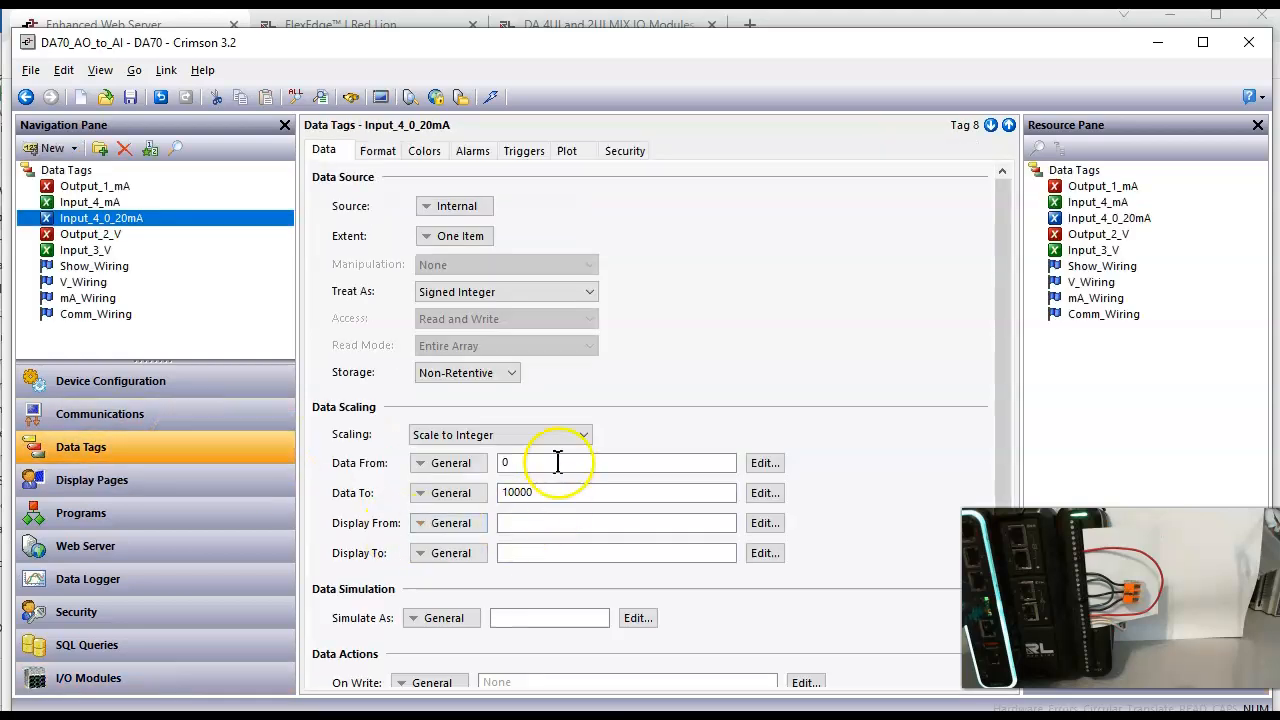
# Step: Set the Input_4_0_20mA tag's display range from 0 to 2000
pyautogui.click(556, 518)
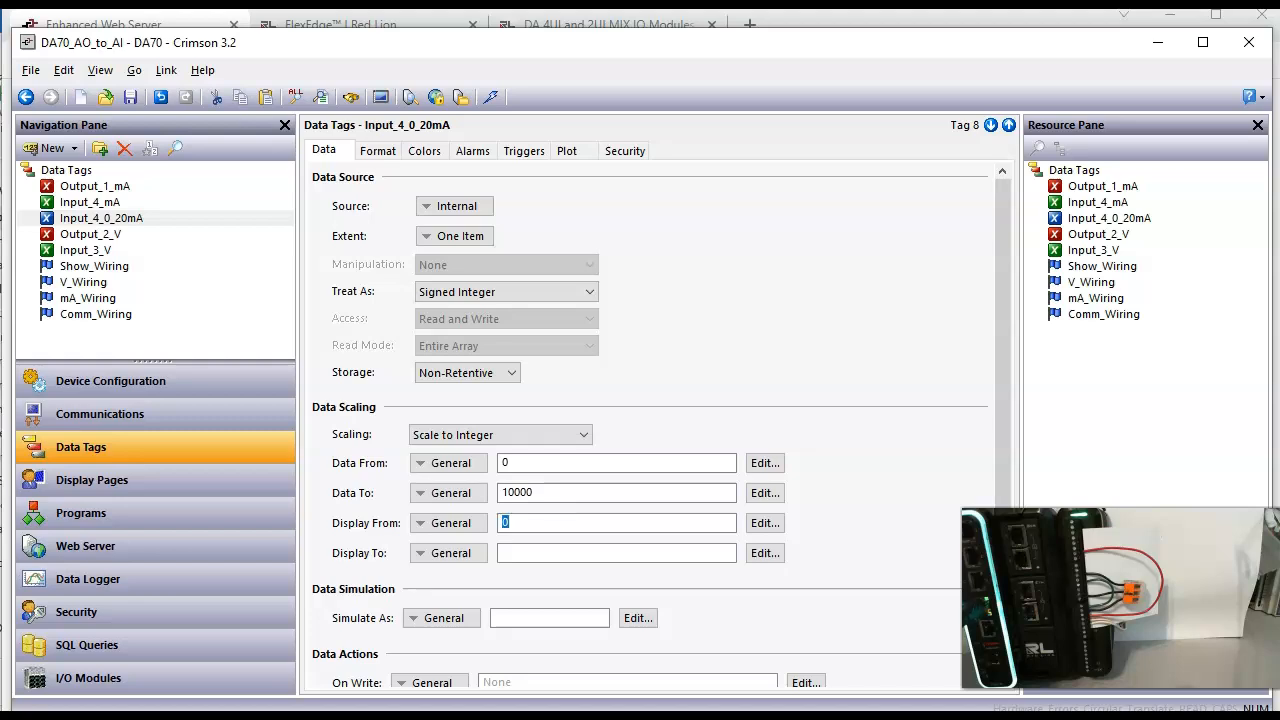
pyautogui.click(665, 551)
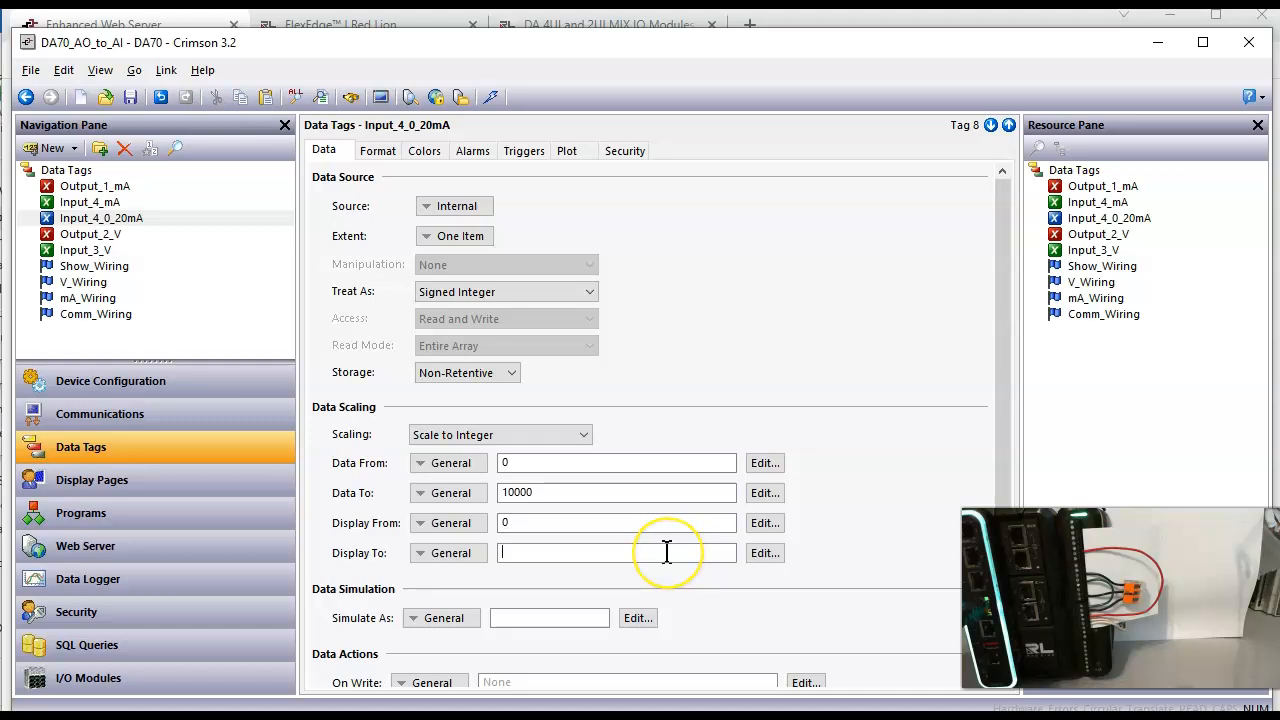
pyautogui.press('Return')
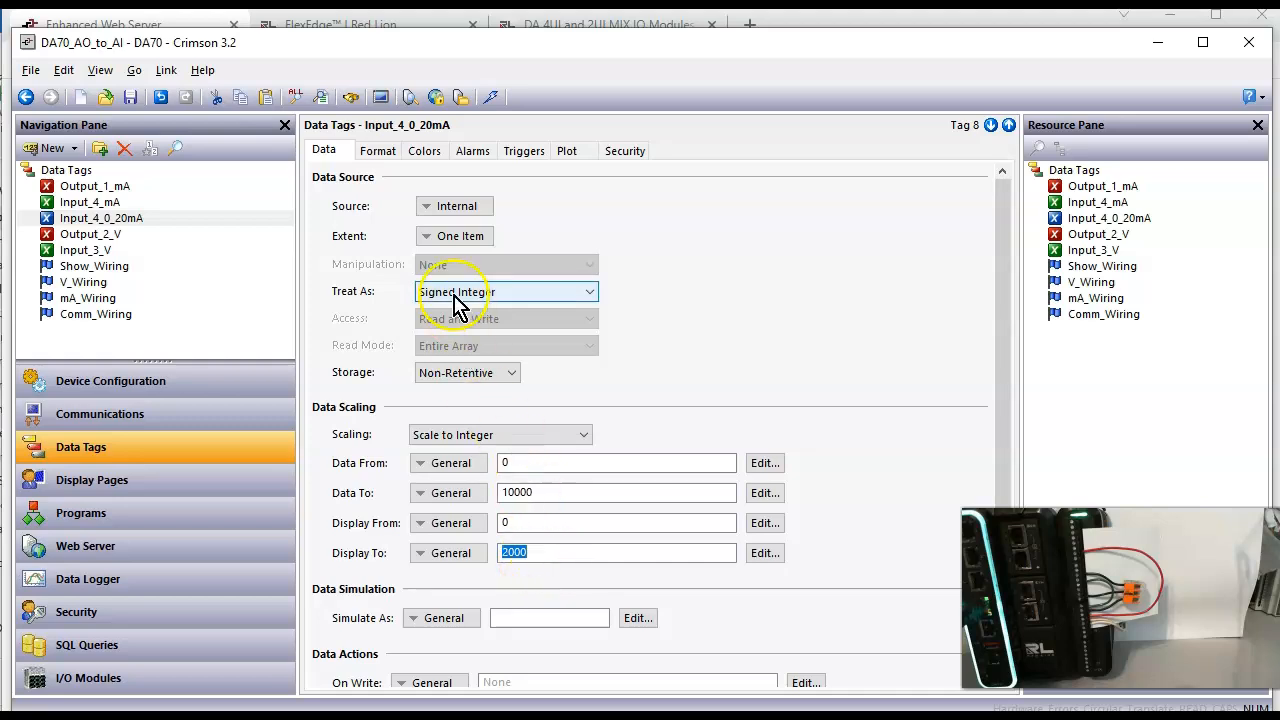
# Step: Set the format type of the Input_4_0_20mA tag to Numeric
pyautogui.click(386, 150)
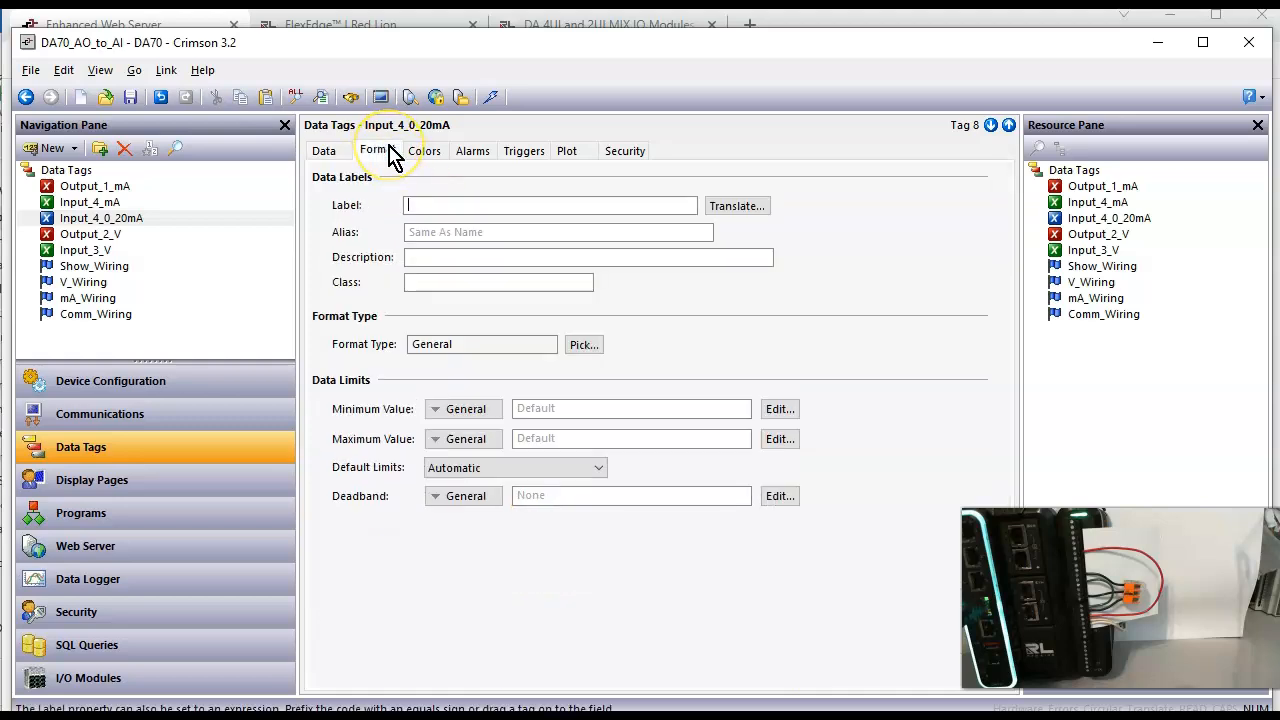
pyautogui.click(585, 345)
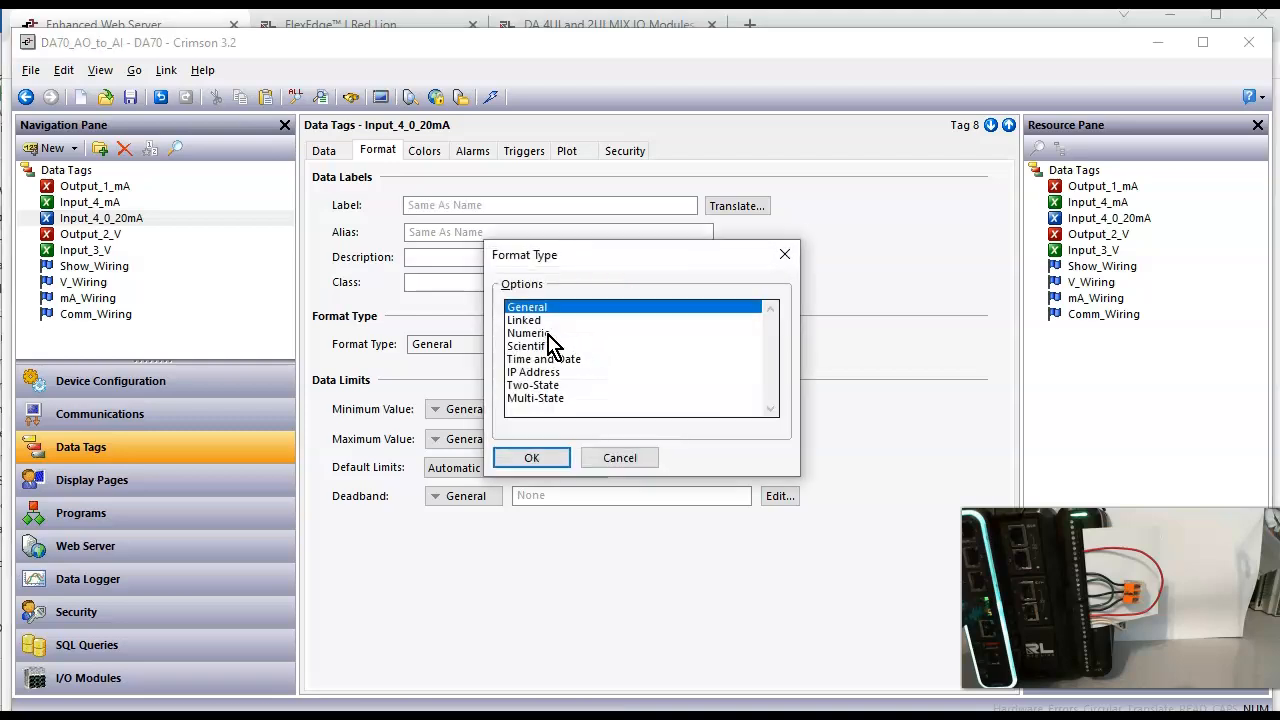
pyautogui.click(548, 334)
pyautogui.click(555, 337)
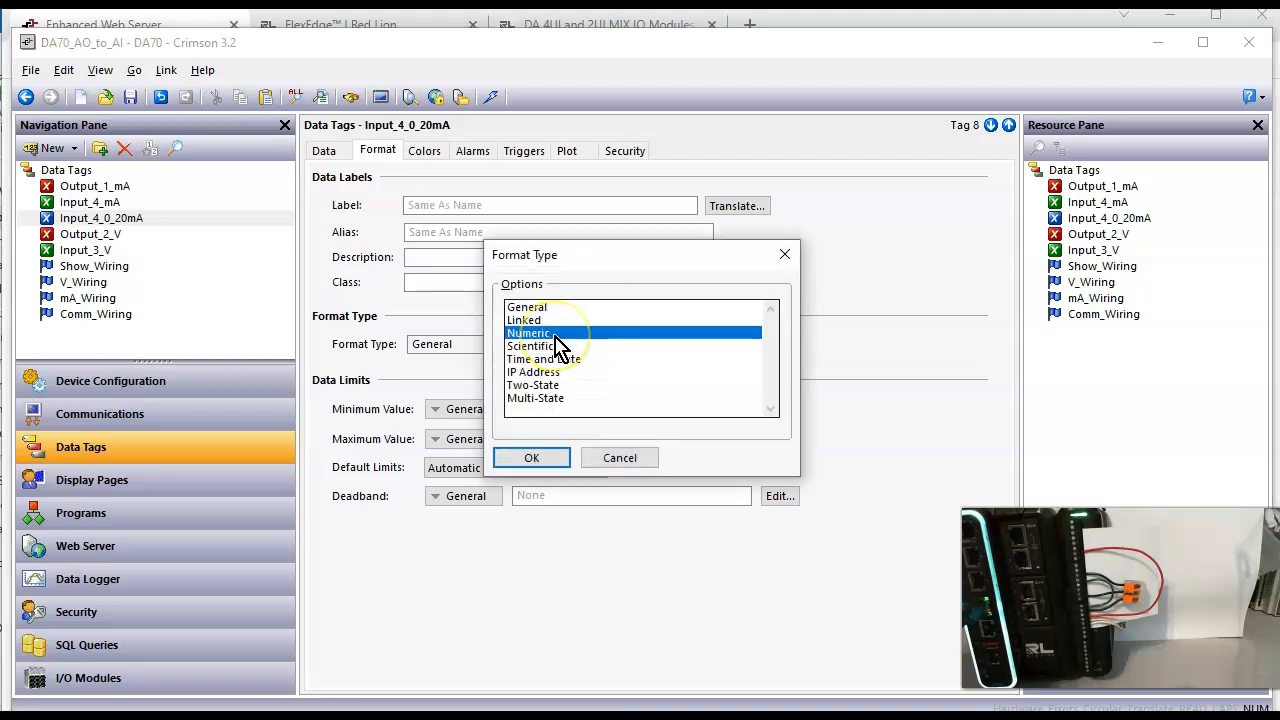
pyautogui.click(529, 460)
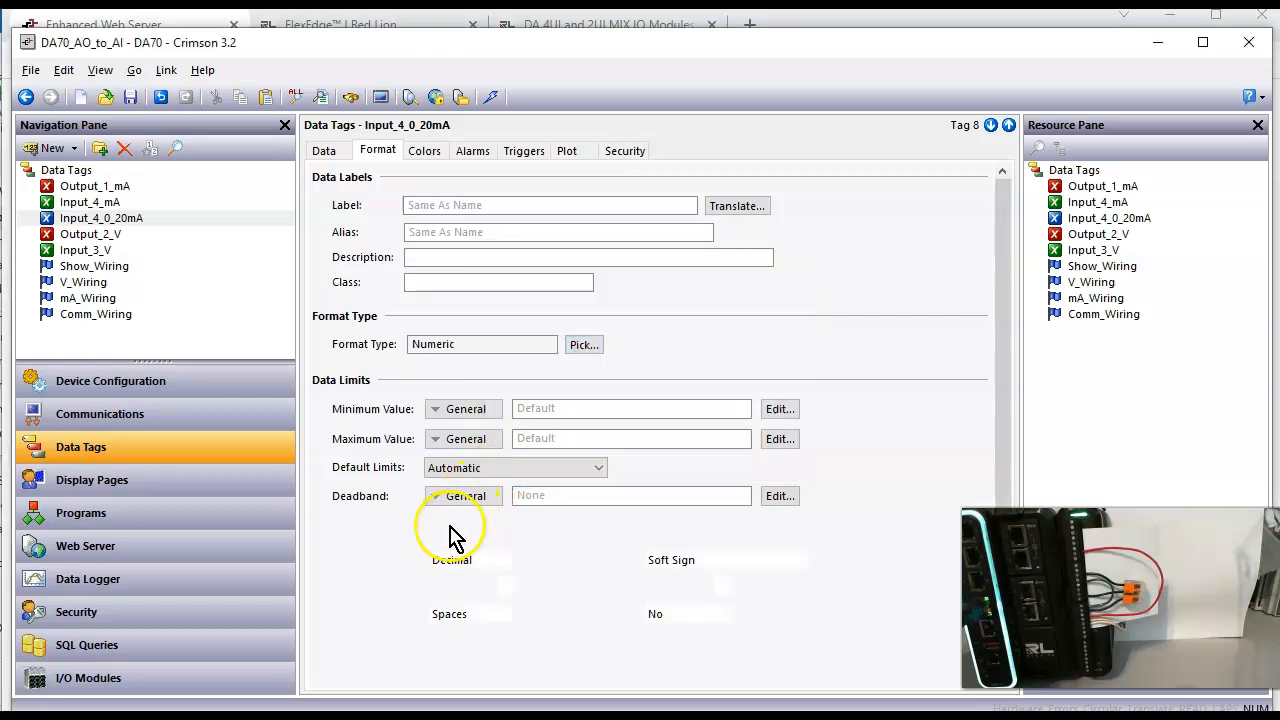
# Step: Set the tag's numeric format to 2 digits before and 2 digits after the decimal point
pyautogui.click(475, 586)
pyautogui.moveTo(475, 586); pyautogui.dragTo(400, 585)
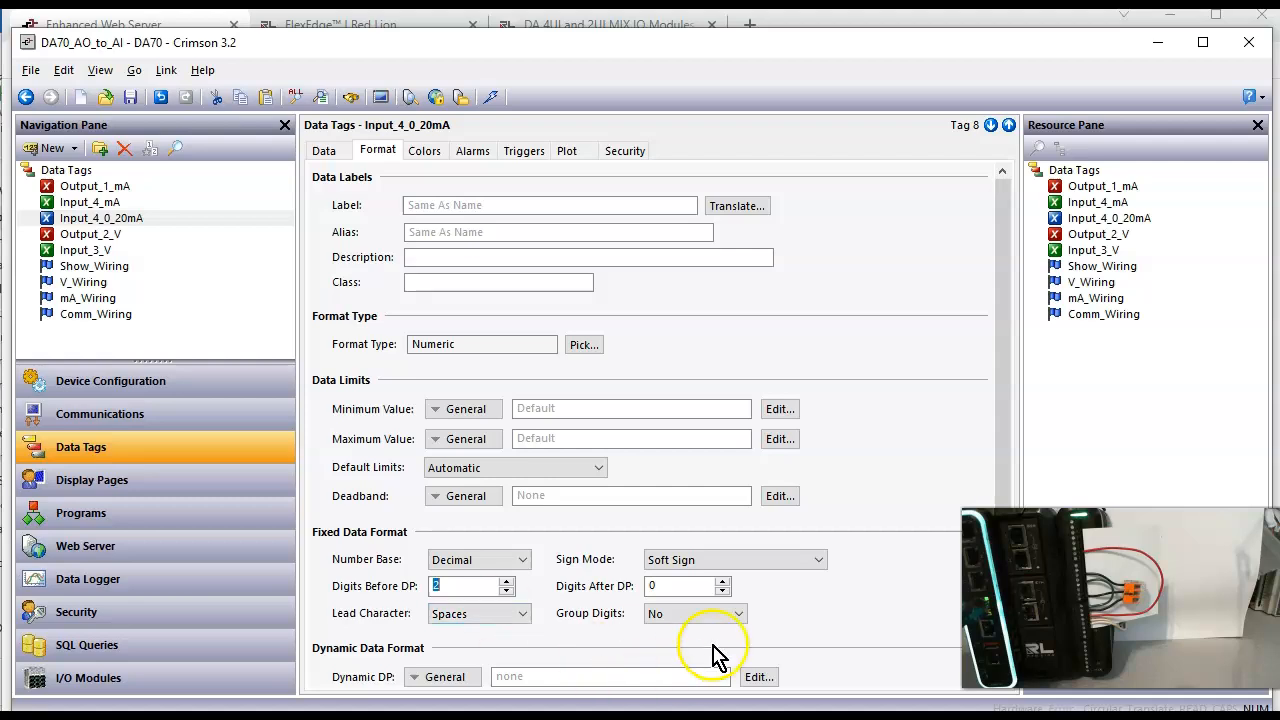
pyautogui.moveTo(680, 586); pyautogui.dragTo(605, 585)
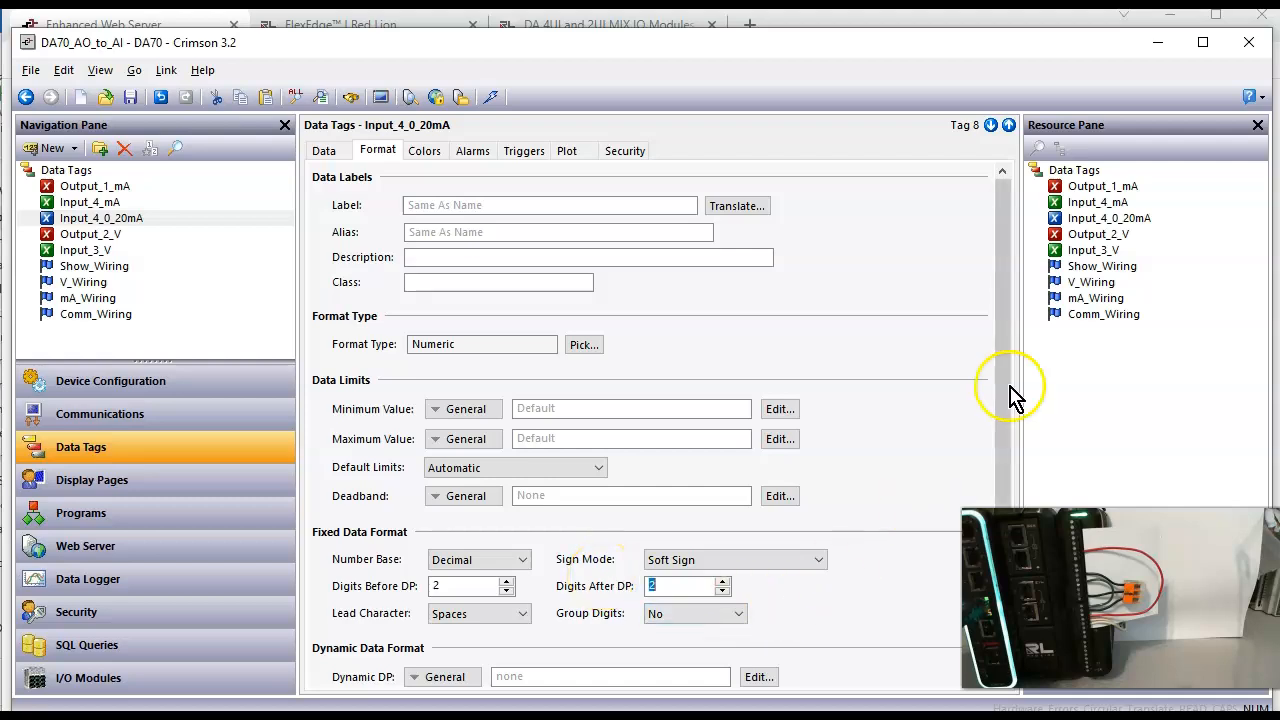
# Step: Enter mA as the units in the Input_4_0_20mA tag's format
pyautogui.moveTo(1000, 420); pyautogui.dragTo(1022, 500)
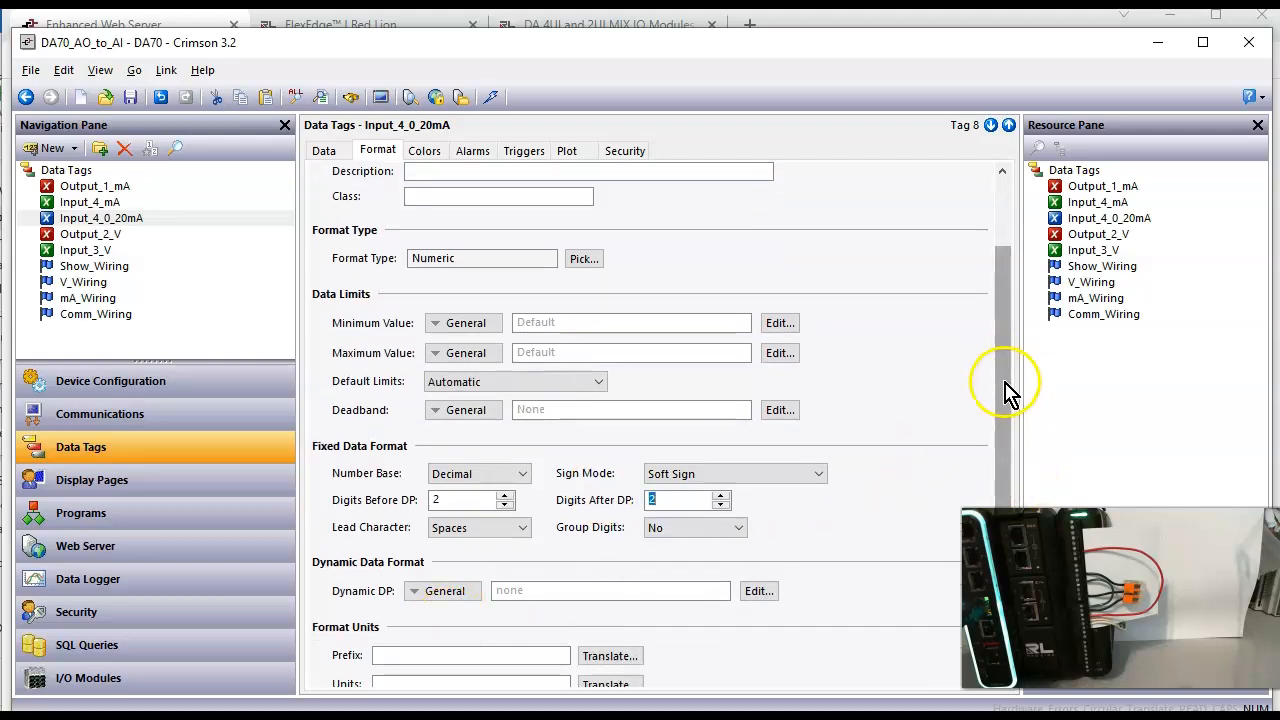
pyautogui.moveTo(1001, 417); pyautogui.dragTo(1008, 530)
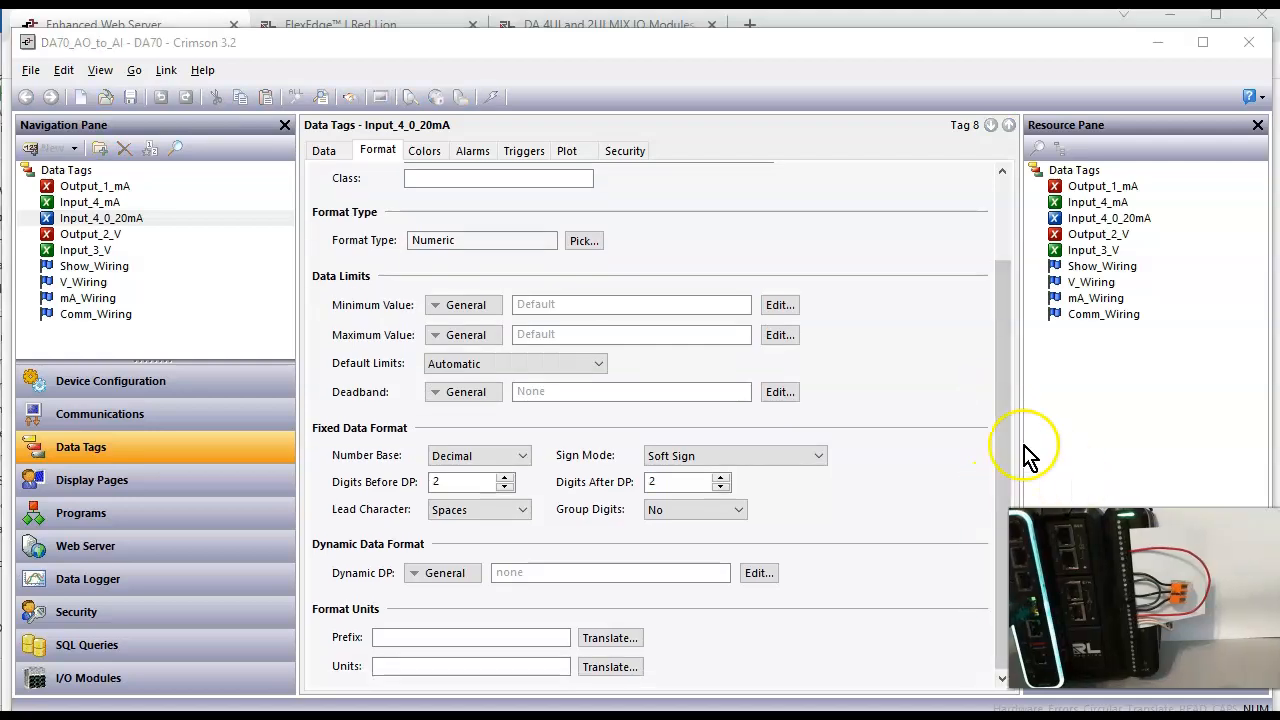
pyautogui.click(447, 660)
pyautogui.click(443, 664)
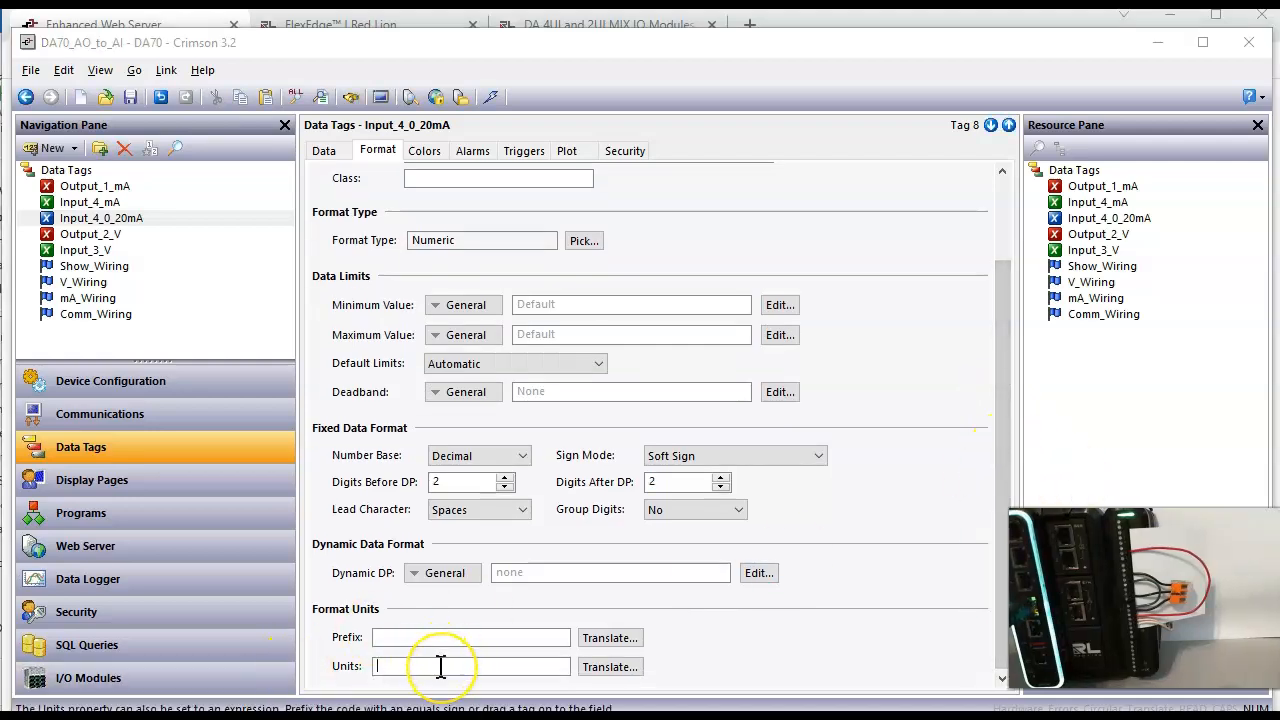
pyautogui.write('mA')
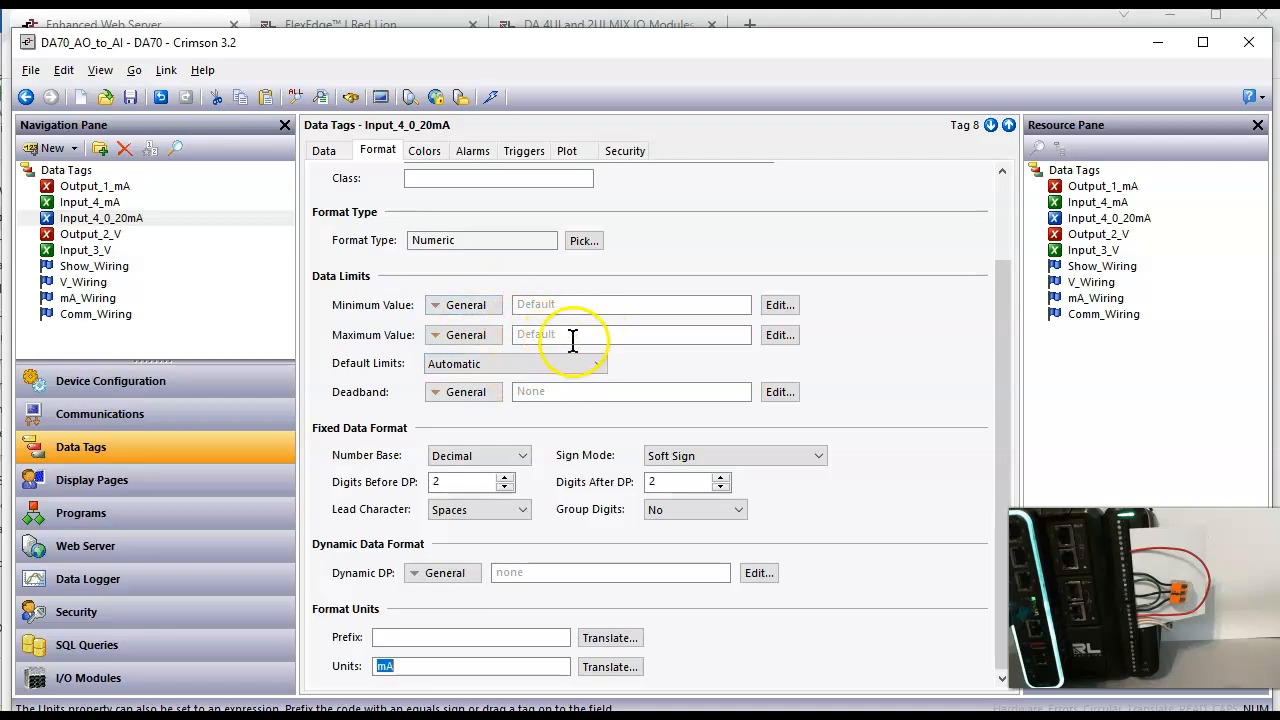
# Step: Assign the Input_4_mA tag as the data source of the Input_4_0_20mA tag
pyautogui.click(331, 157)
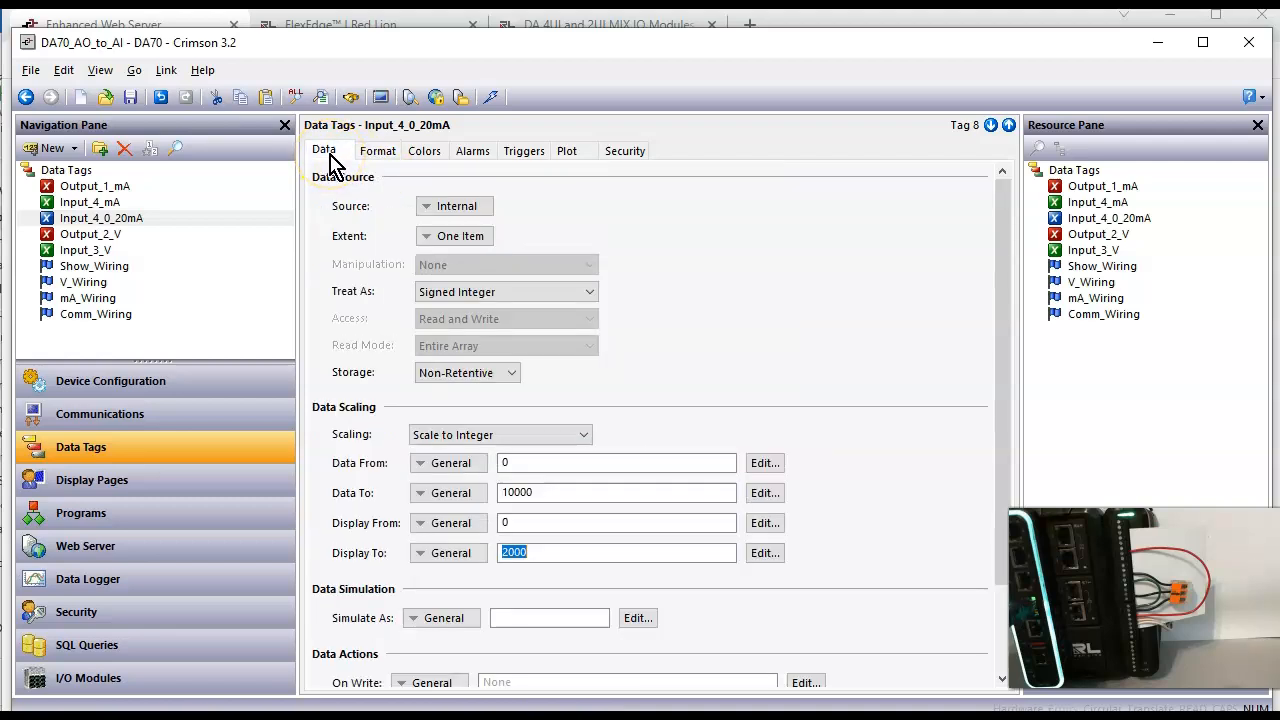
pyautogui.click(118, 224)
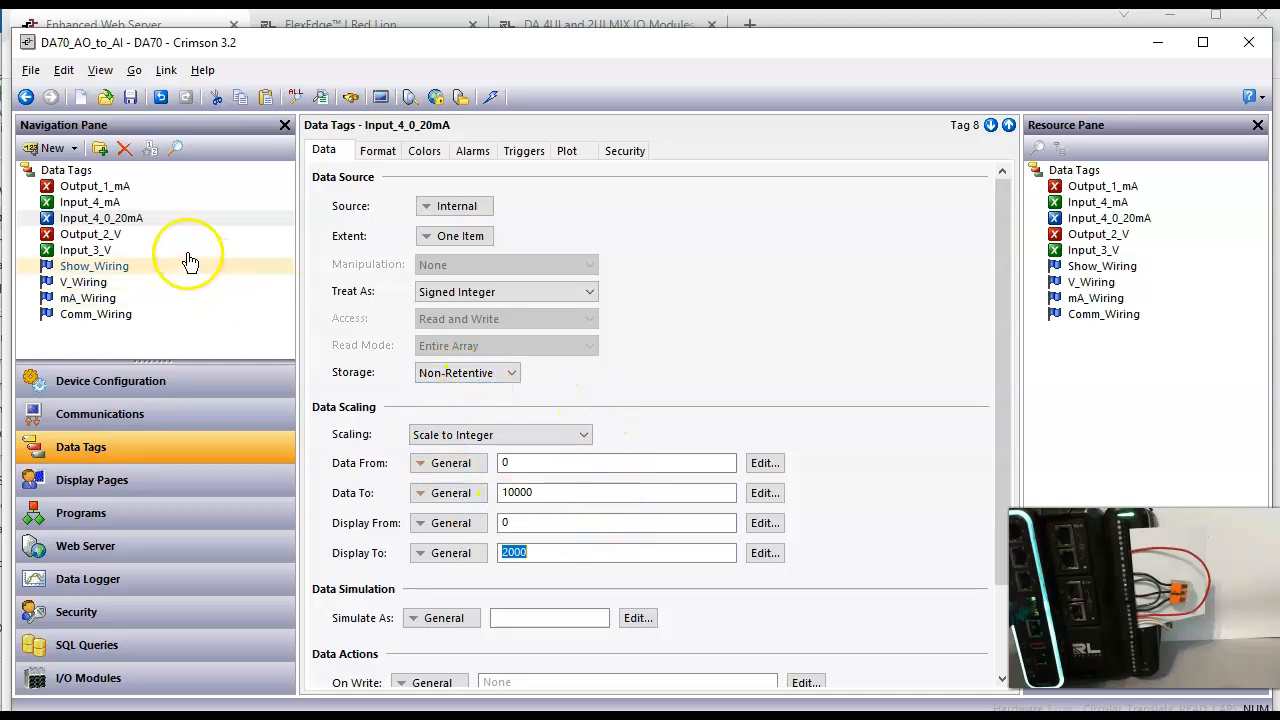
pyautogui.click(172, 222)
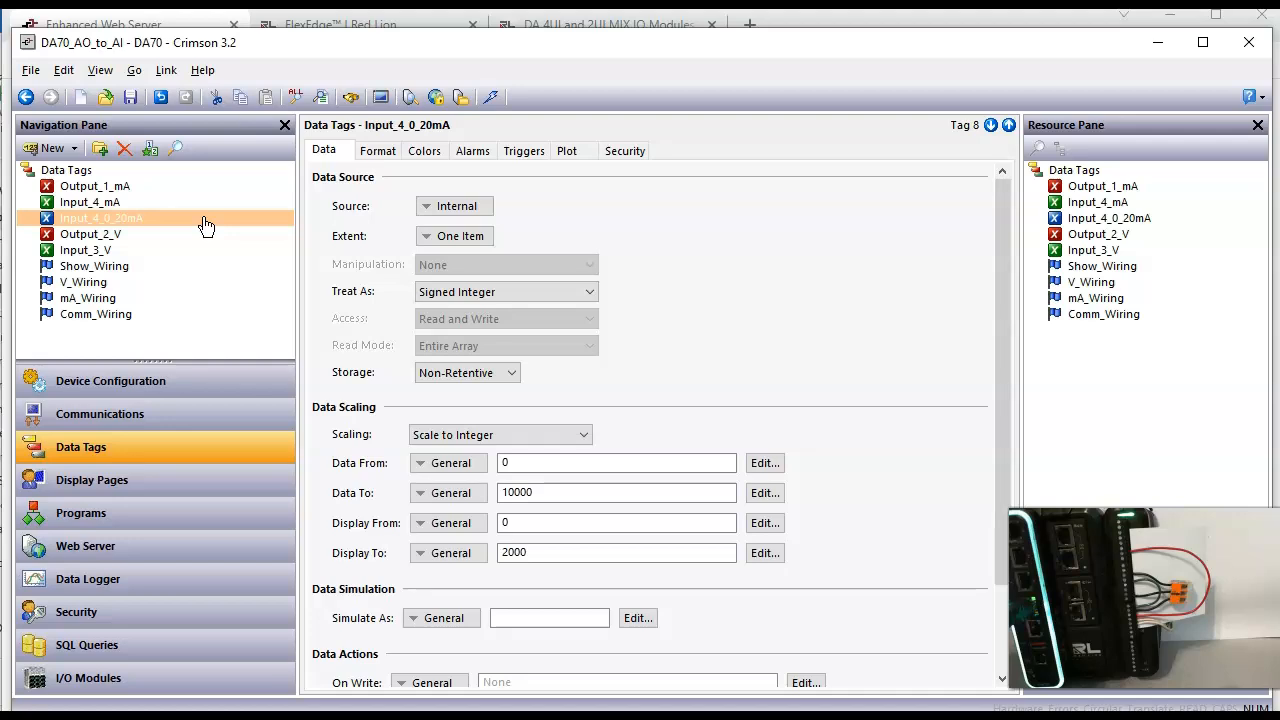
pyautogui.click(166, 226)
pyautogui.click(1097, 210)
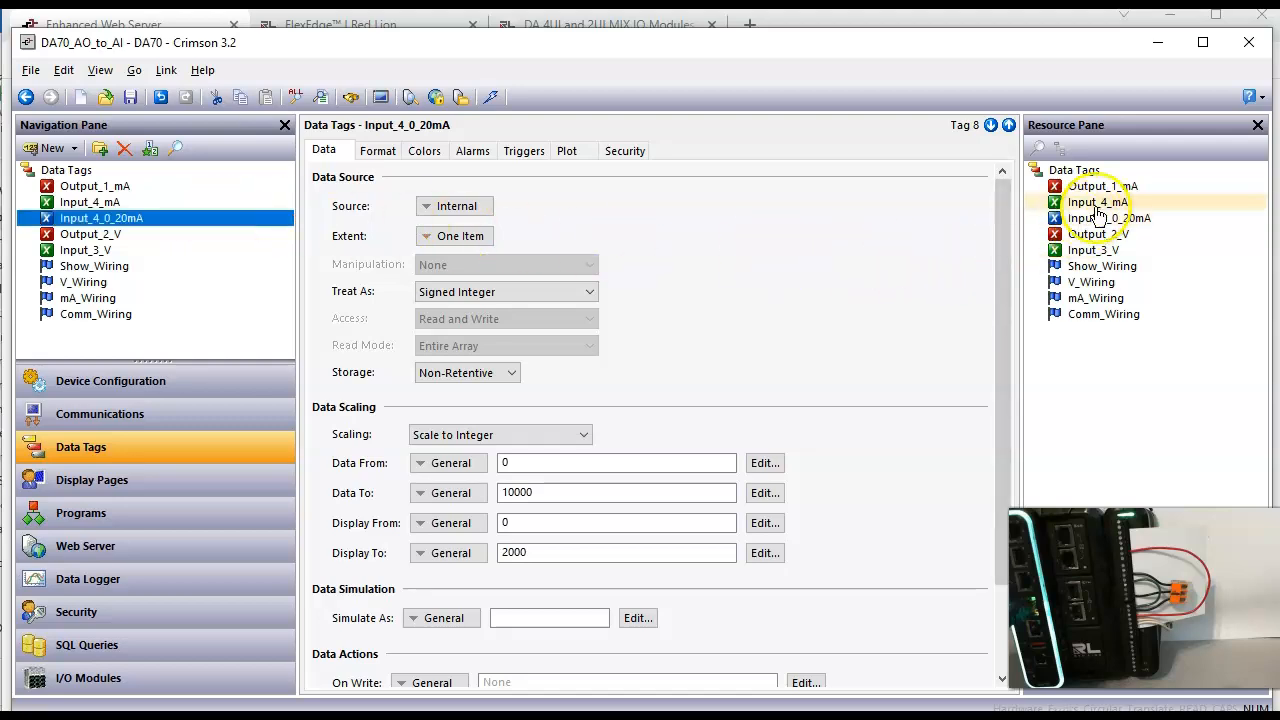
pyautogui.moveTo(1097, 212); pyautogui.dragTo(500, 222)
pyautogui.moveTo(1088, 207); pyautogui.dragTo(480, 220)
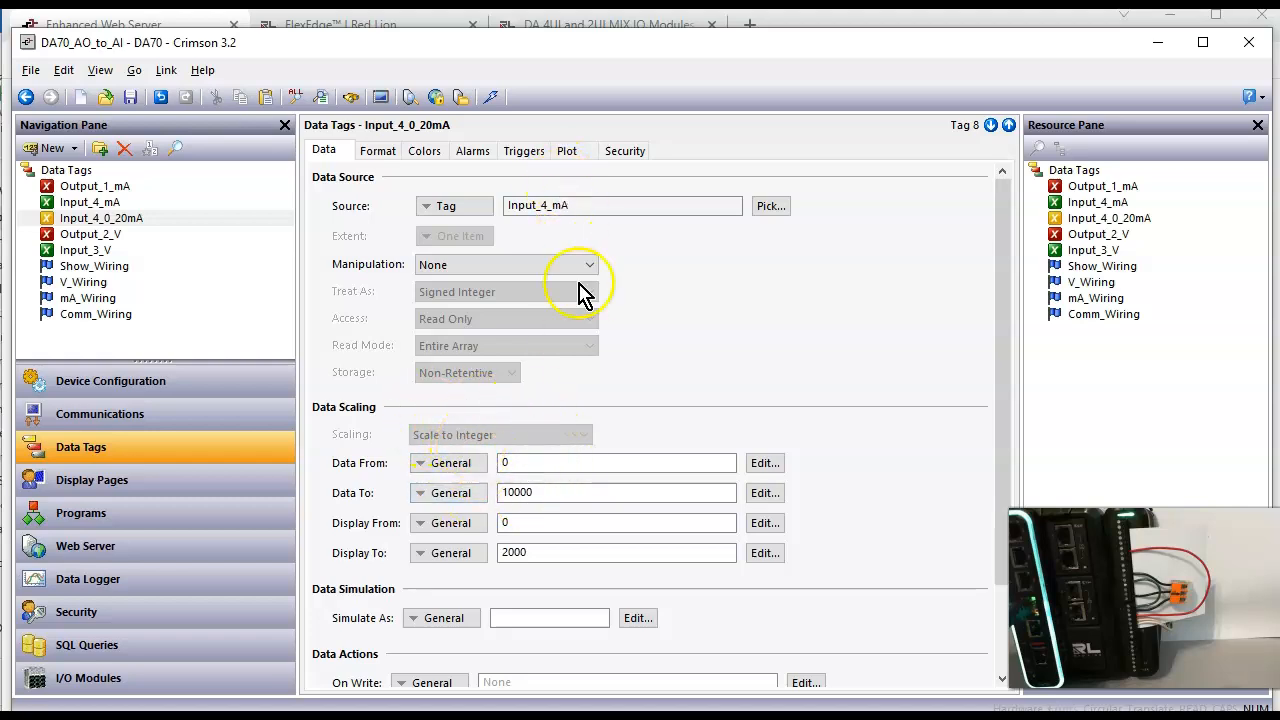
pyautogui.click(576, 494)
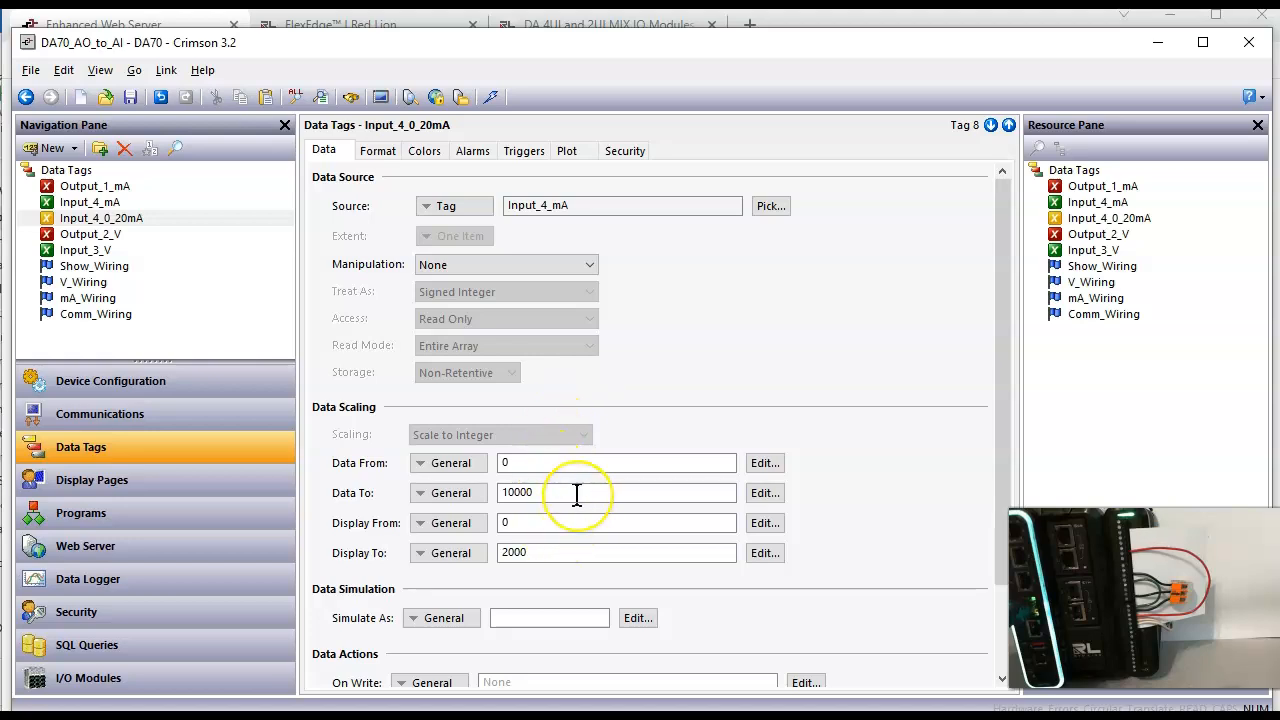
# Step: Place a data box for the Input_4_0_20mA tag on the Main display page, below the Input_3_V box
pyautogui.click(152, 492)
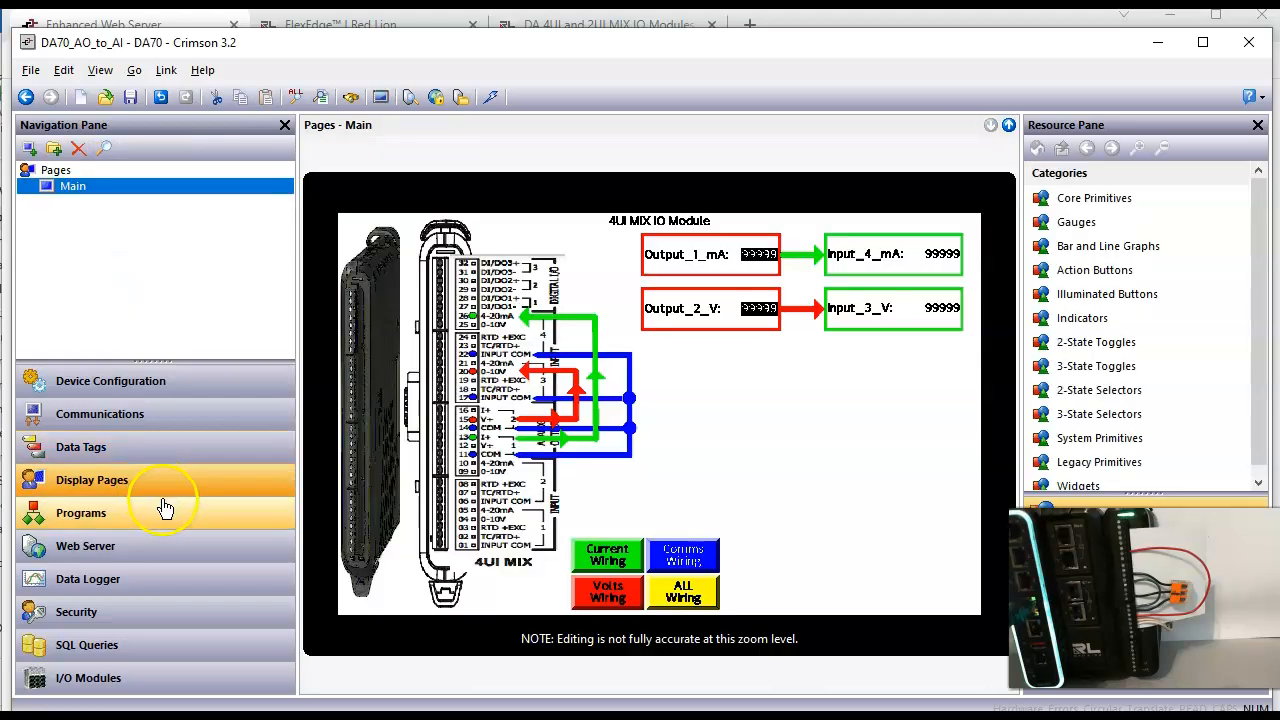
pyautogui.hotkey('alt', 'Tab')
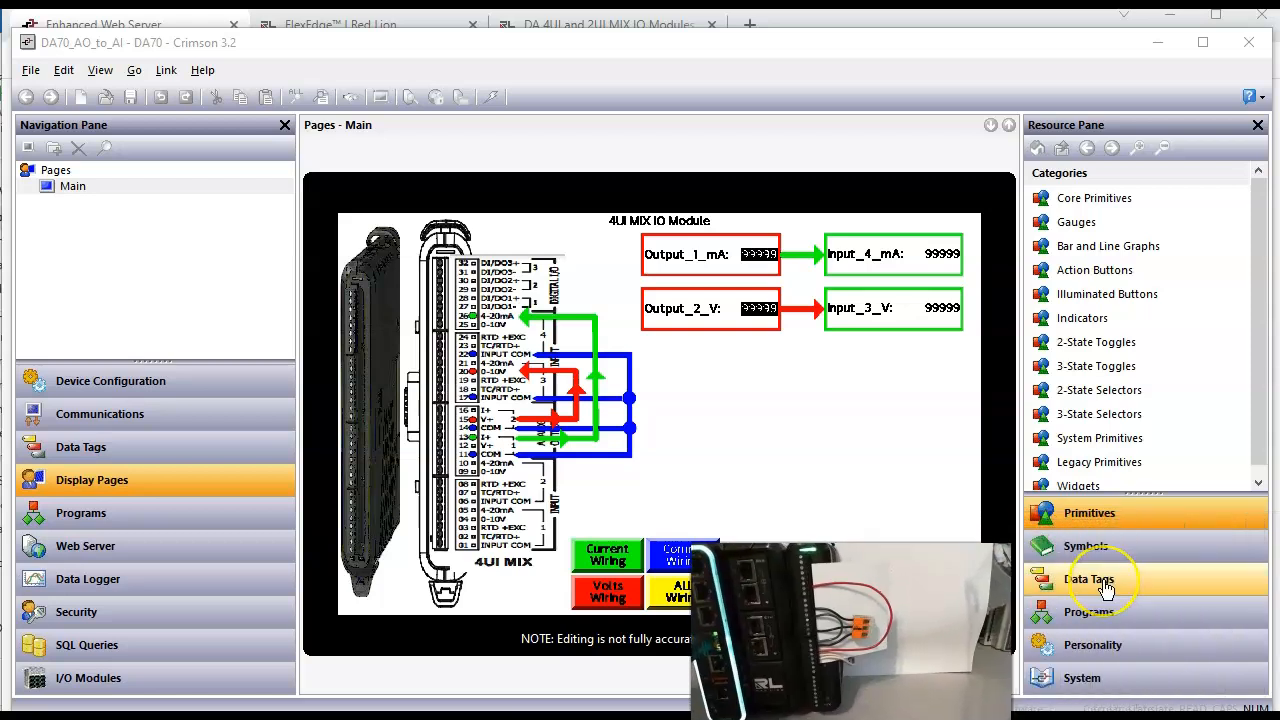
pyautogui.click(1107, 590)
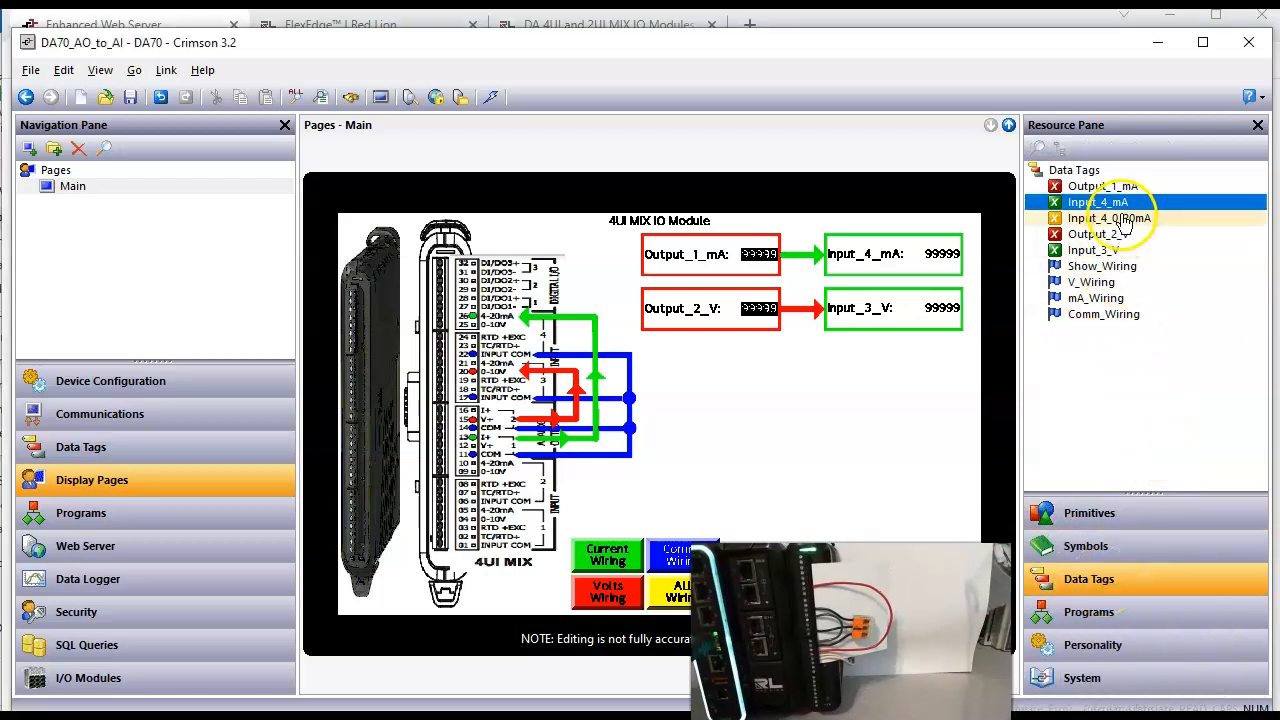
pyautogui.moveTo(1108, 218); pyautogui.dragTo(886, 362)
pyautogui.rightClick(886, 366)
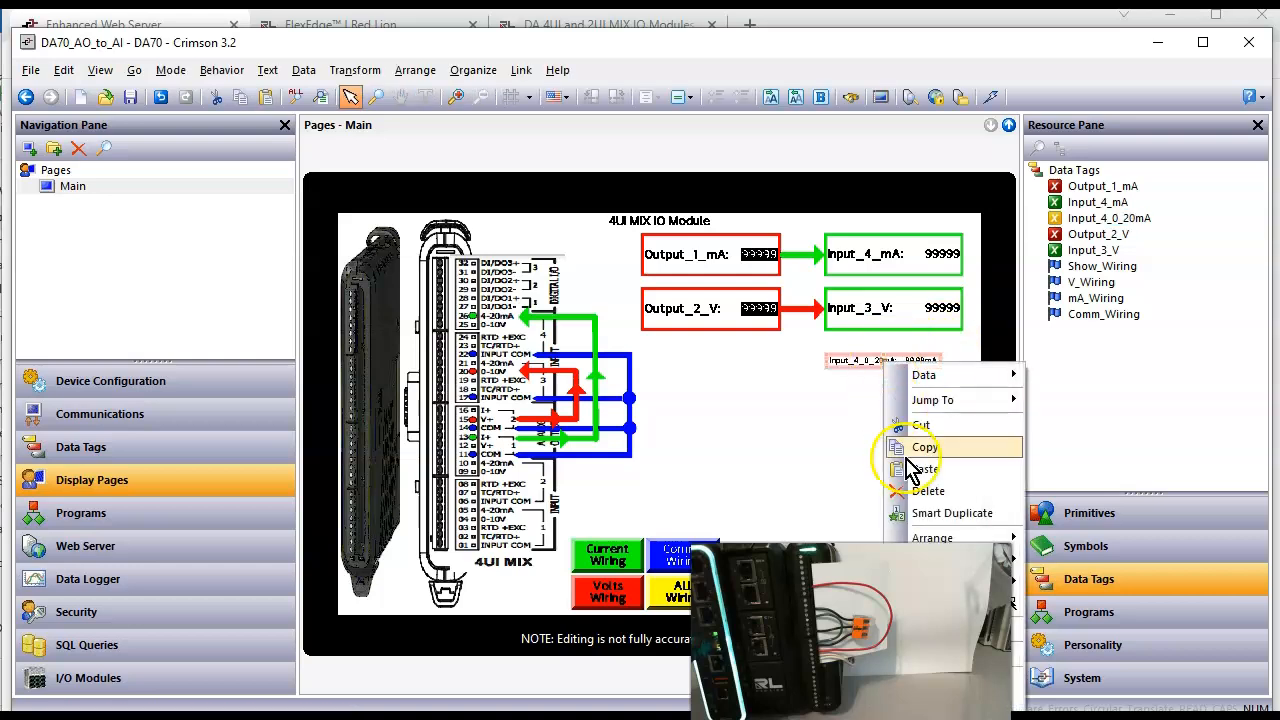
pyautogui.moveTo(900, 600); pyautogui.dragTo(1218, 604)
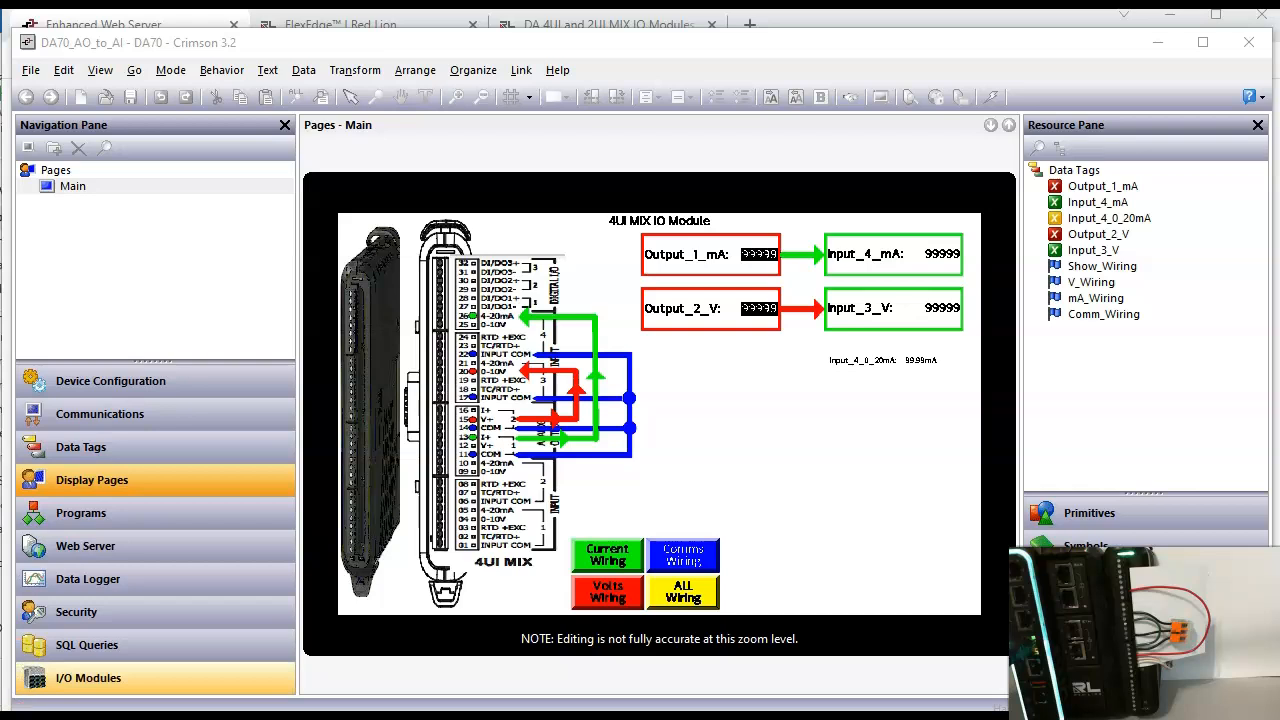
# Step: Make the Input_4_0_20mA data box the same size as the Input_3_V box and place it just beneath that box
pyautogui.click(876, 364)
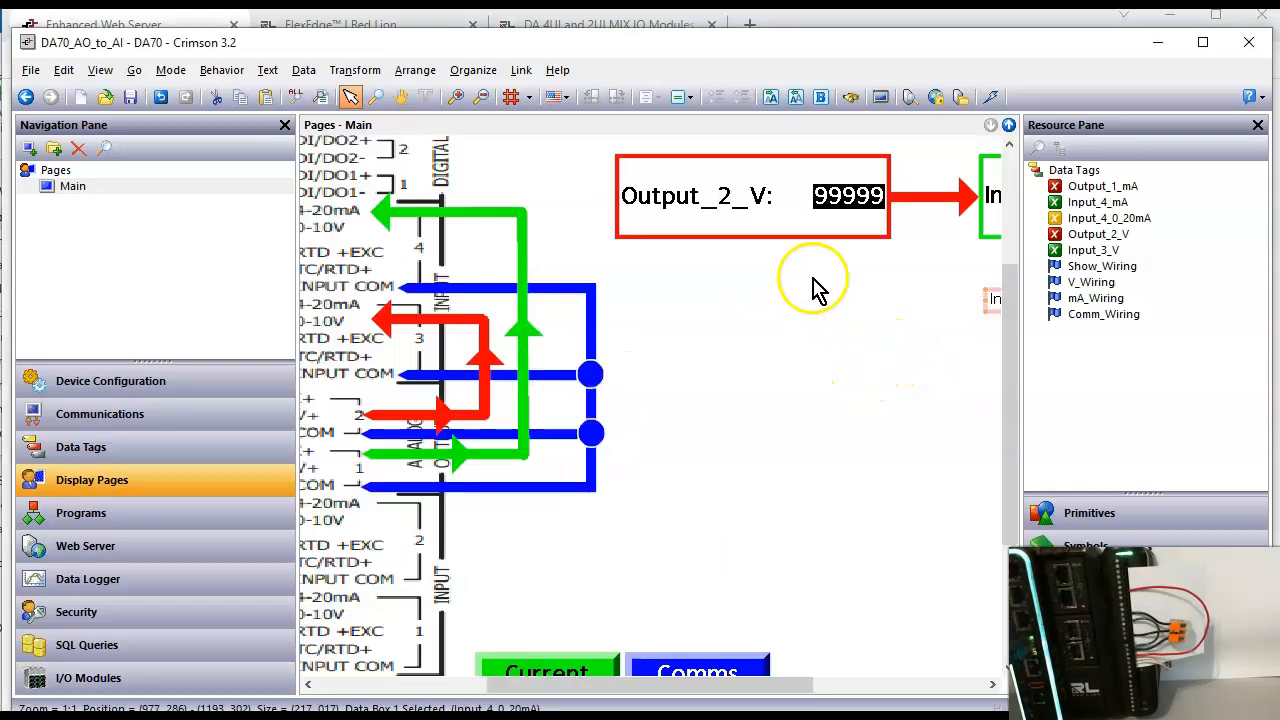
pyautogui.hscroll(3, 772, 684)
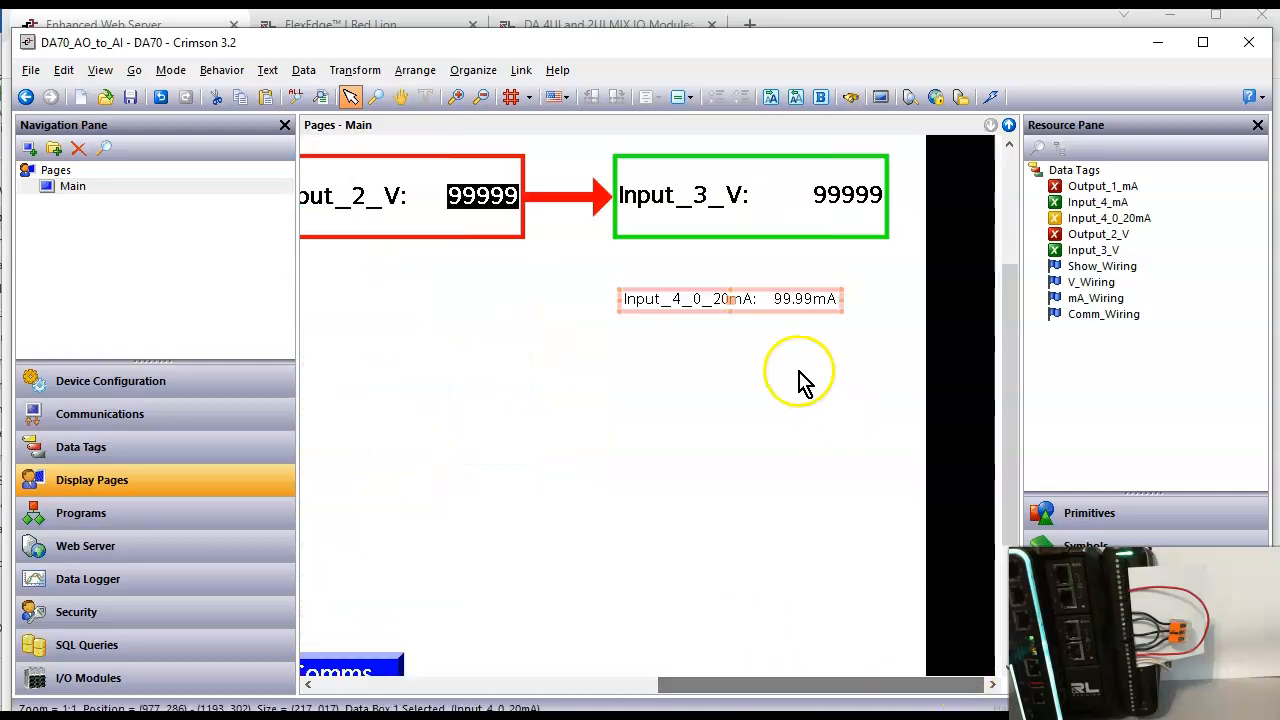
pyautogui.rightClick(773, 302)
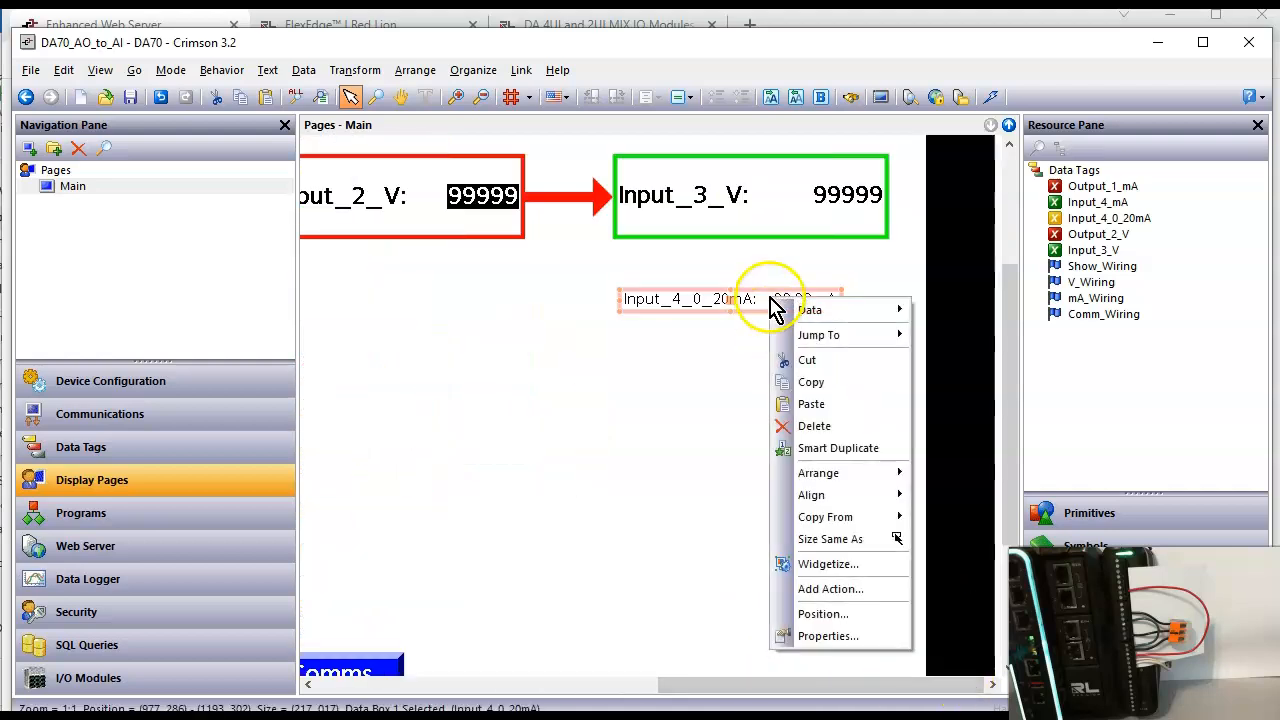
pyautogui.click(840, 540)
pyautogui.click(788, 212)
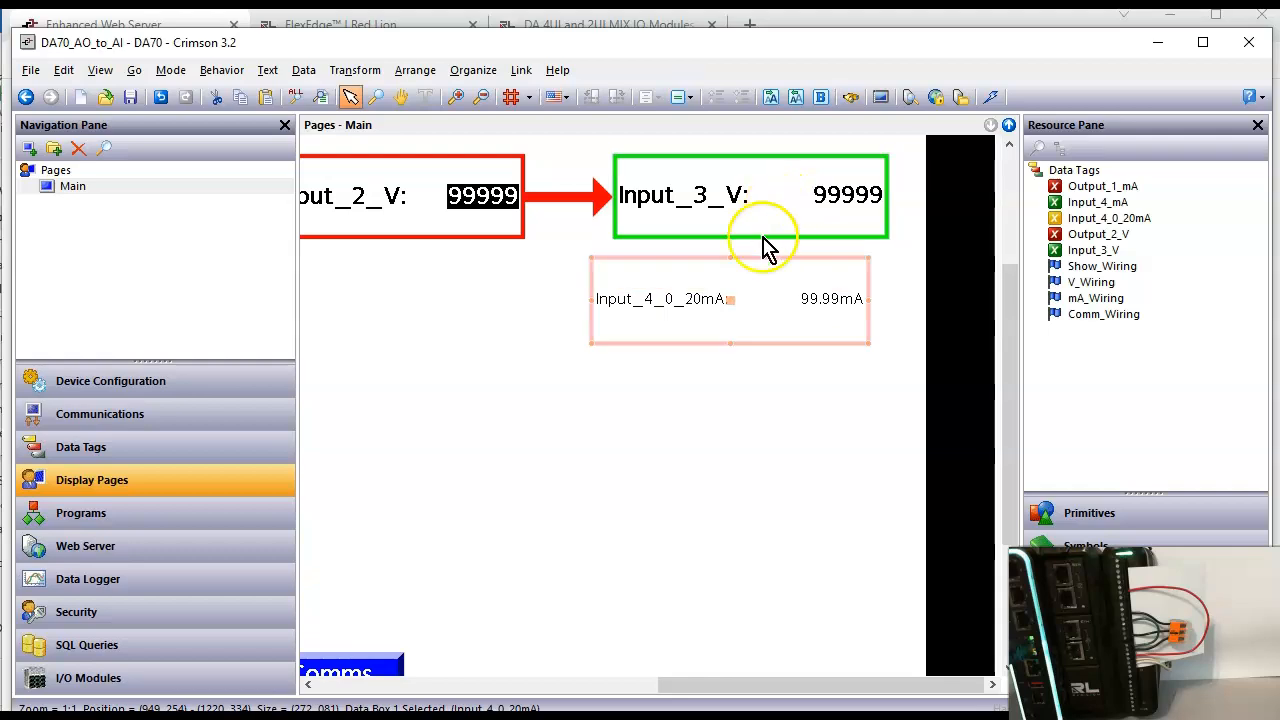
pyautogui.moveTo(731, 303); pyautogui.dragTo(758, 318)
# Step: Copy all formatting from the Input_3_V box to the Input_4_0_20mA data box
pyautogui.rightClick(755, 324)
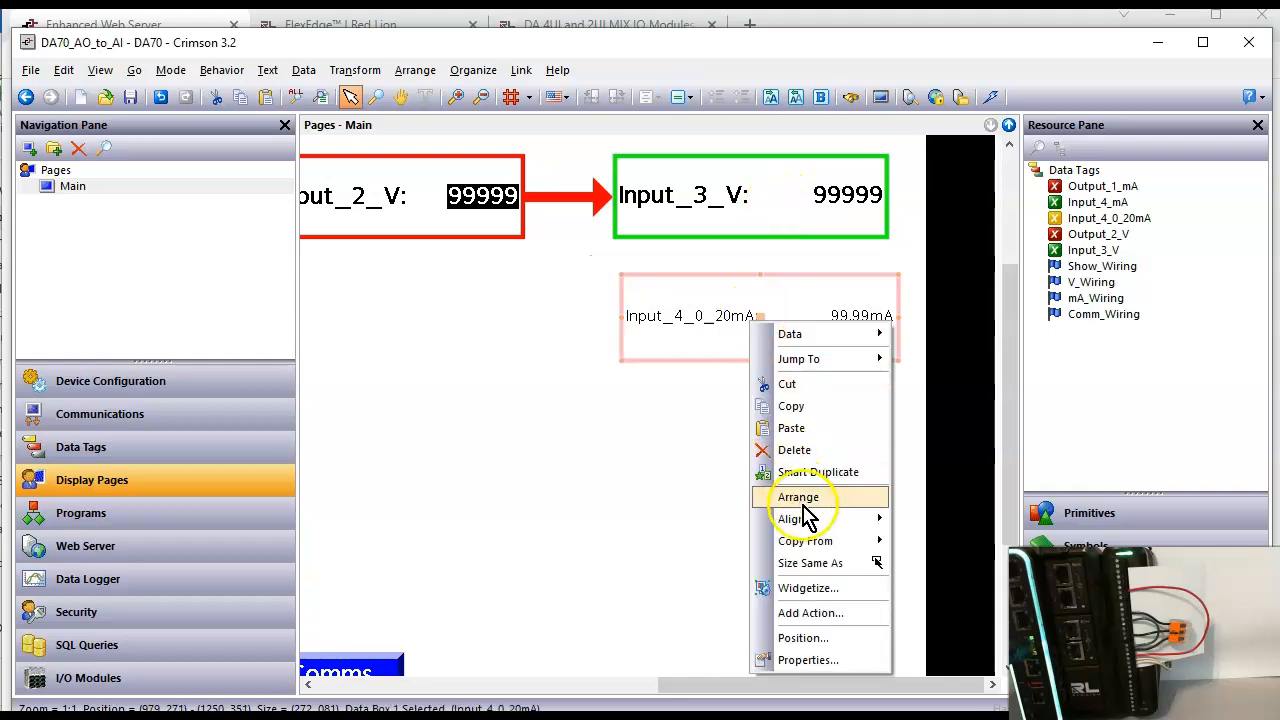
pyautogui.moveTo(832, 541)
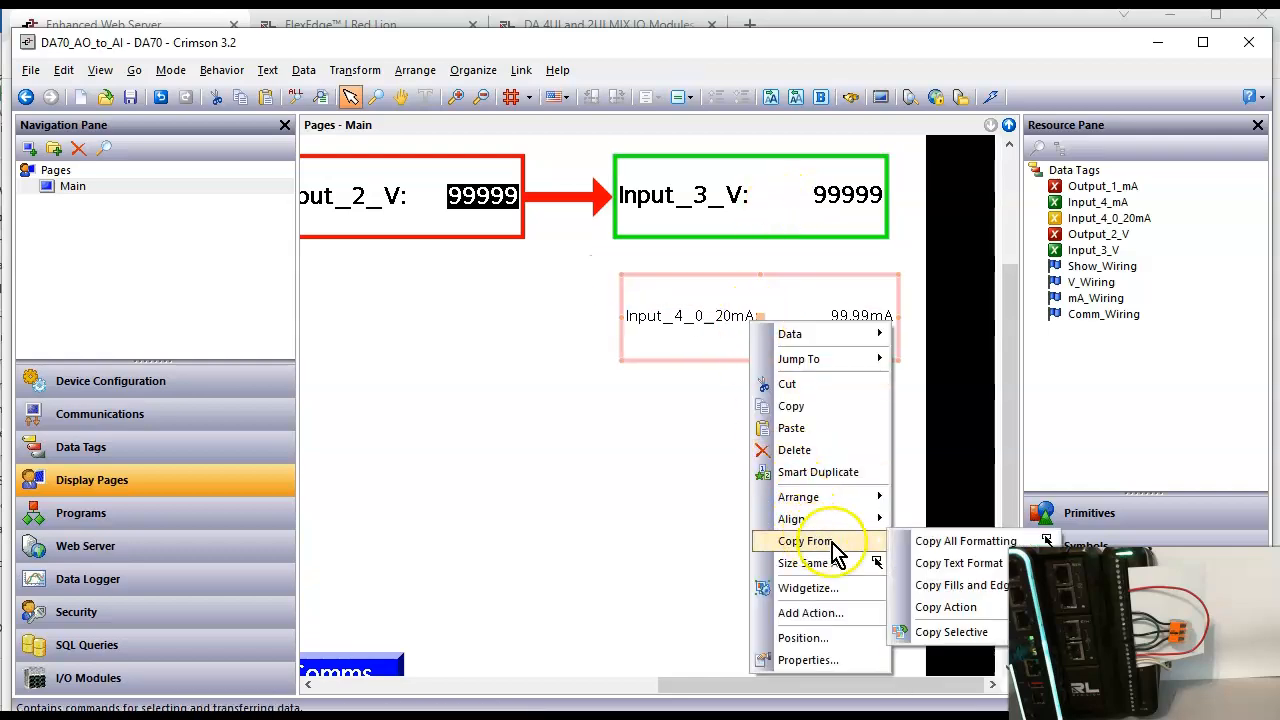
pyautogui.click(972, 541)
pyautogui.click(774, 212)
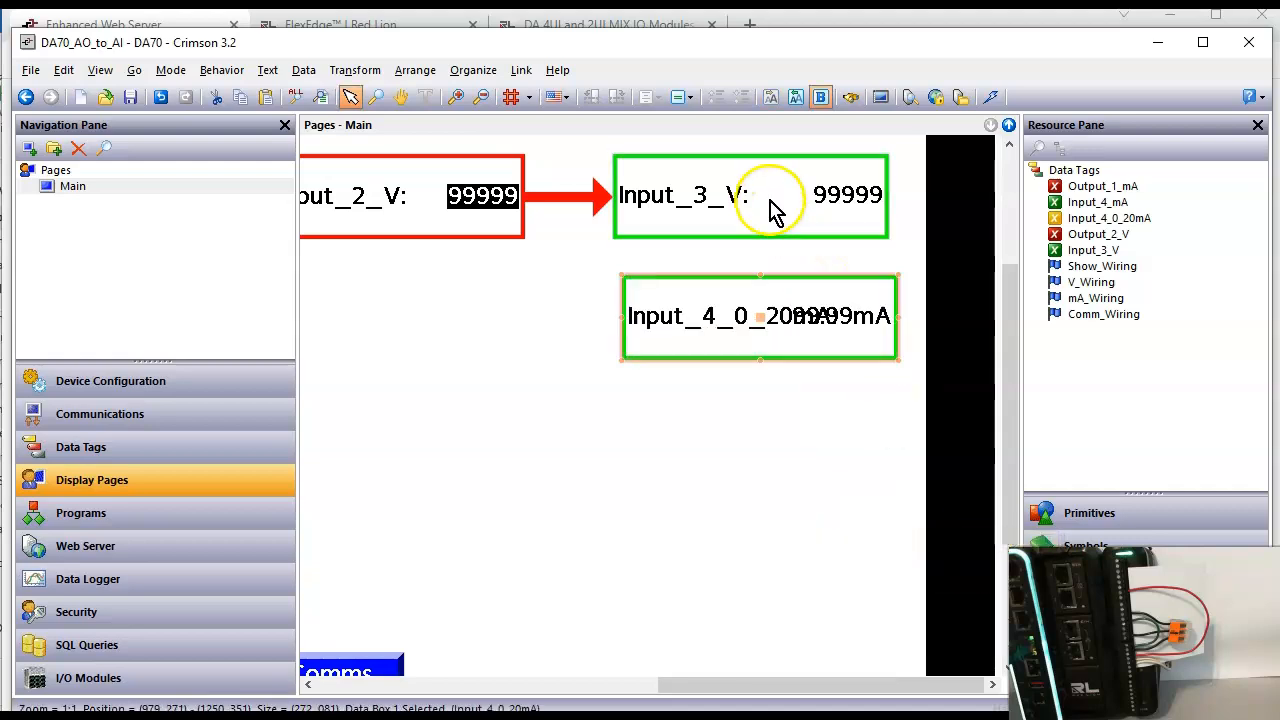
# Step: Widen the Input_4_0_20mA data box to about 346 pixels so its label and value fit, and move it slightly lower
pyautogui.moveTo(757, 334); pyautogui.dragTo(736, 338)
pyautogui.moveTo(598, 319); pyautogui.dragTo(526, 329)
pyautogui.moveTo(689, 318); pyautogui.dragTo(717, 331)
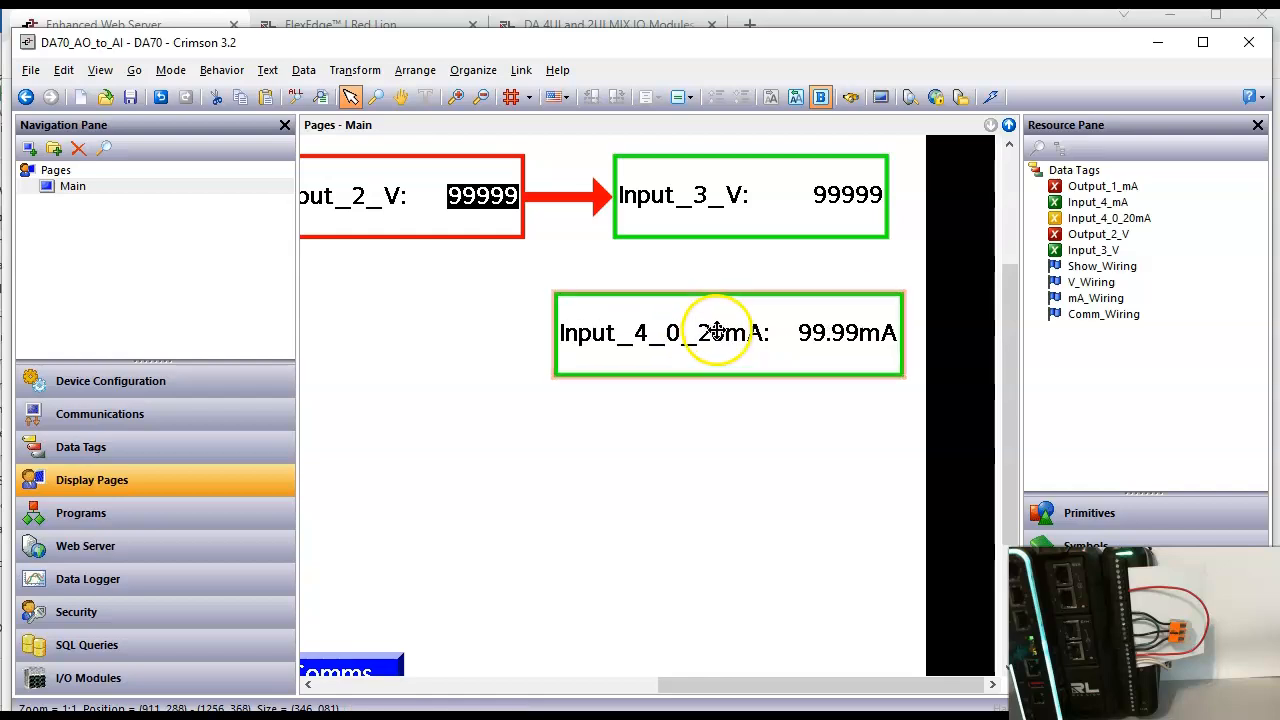
pyautogui.click(790, 424)
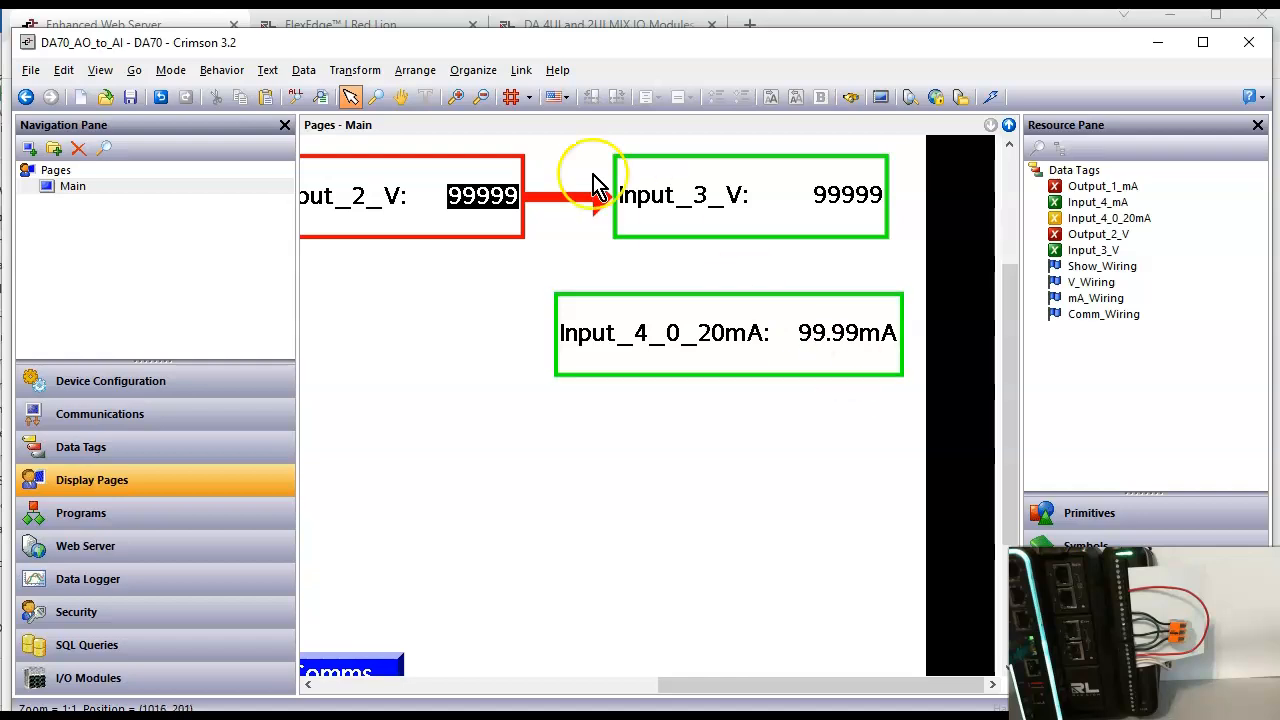
# Step: Download the updated database to the device and select the Current Wiring view on the web server page in the browser
pyautogui.click(993, 100)
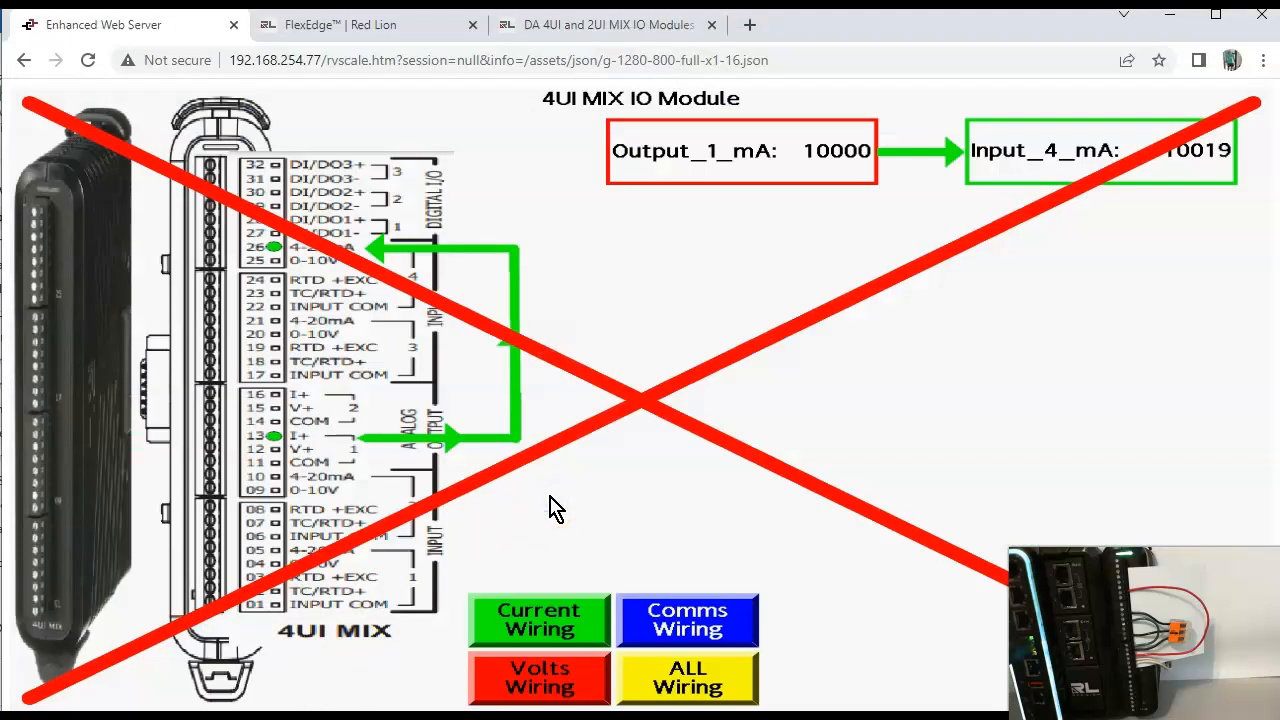
pyautogui.click(555, 637)
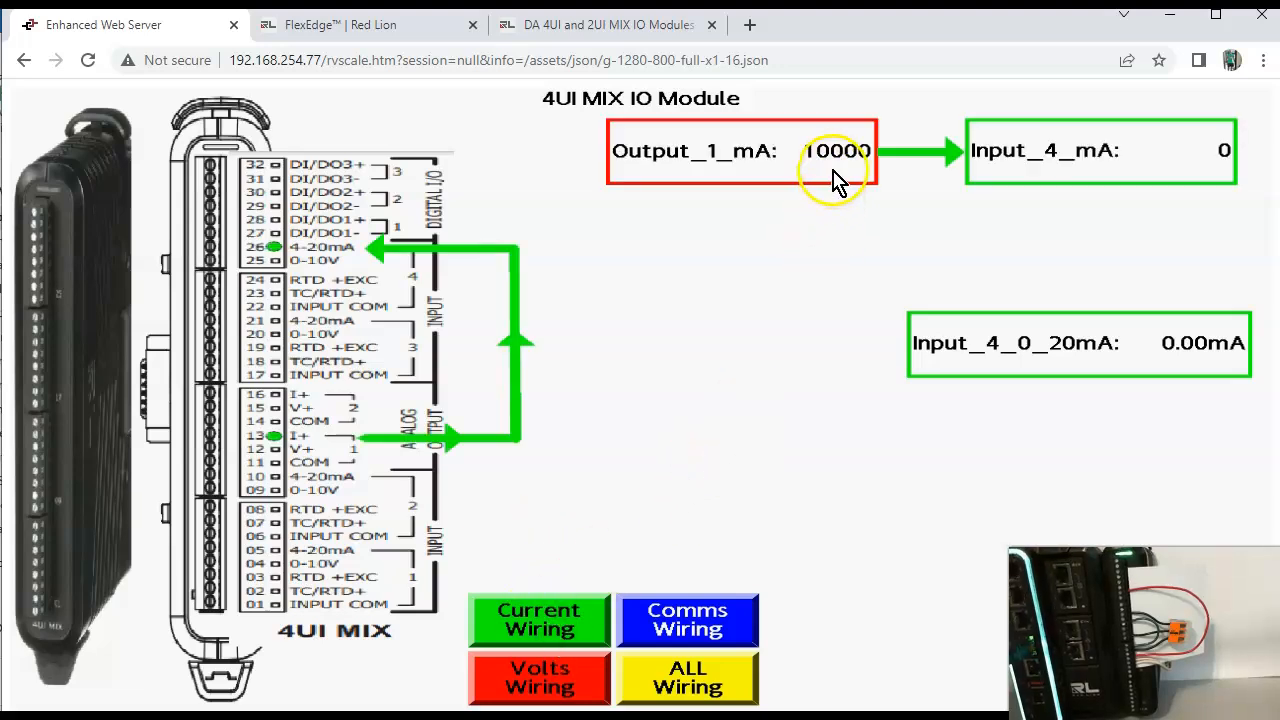
# Step: Set the Output_1_mA value to 5000 on the web page
pyautogui.click(838, 168)
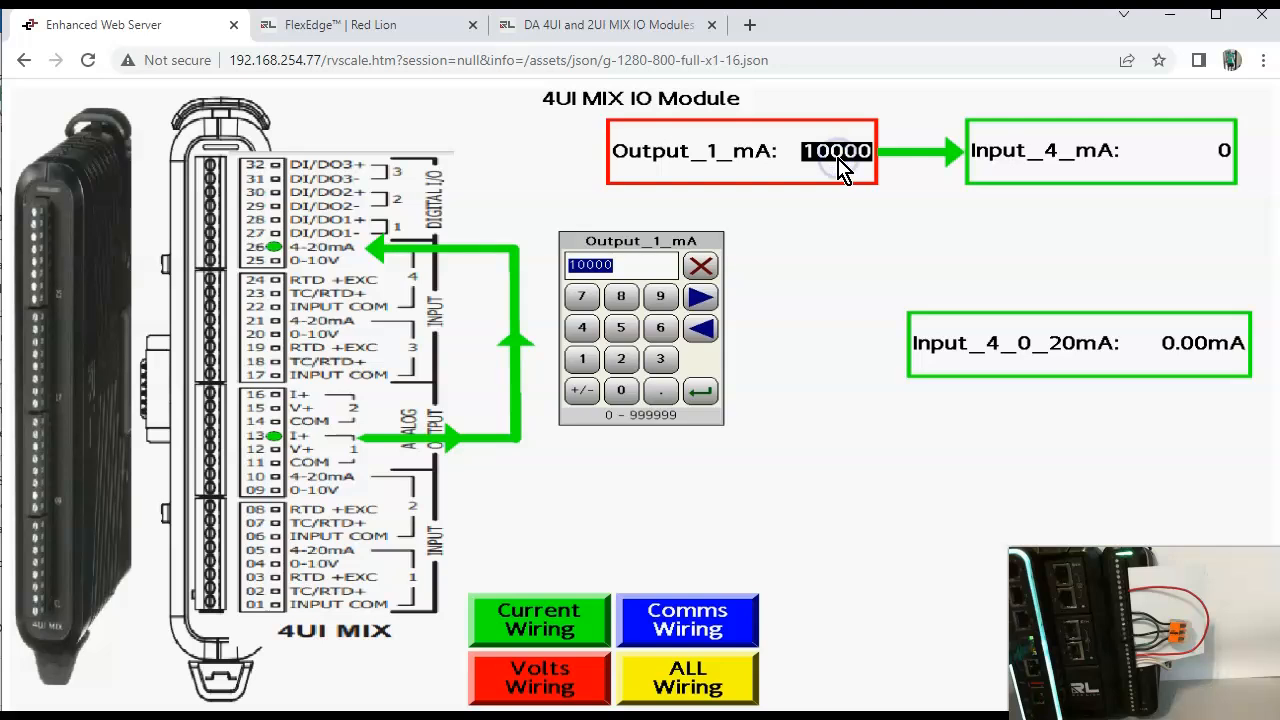
pyautogui.write('5')
pyautogui.press('Return')
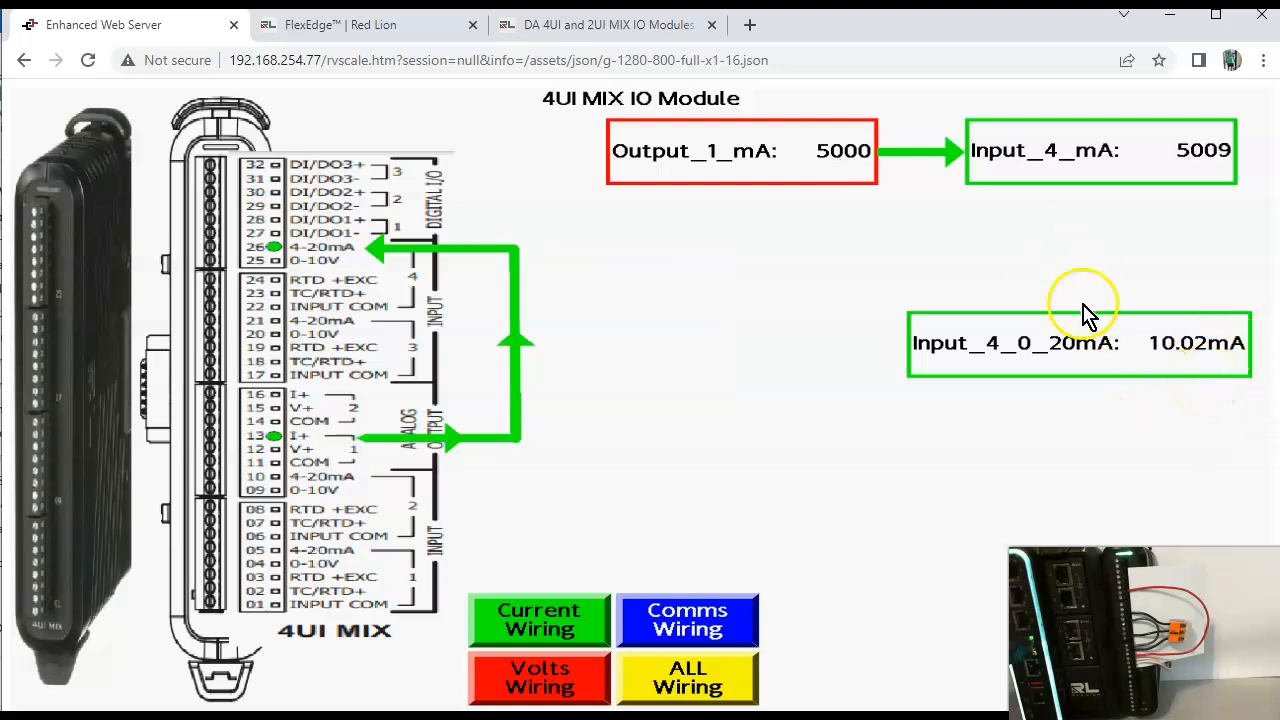
# Step: Test the current loop on the web page by setting Output_1_mA to 7500 and after that to 2500
pyautogui.click(845, 163)
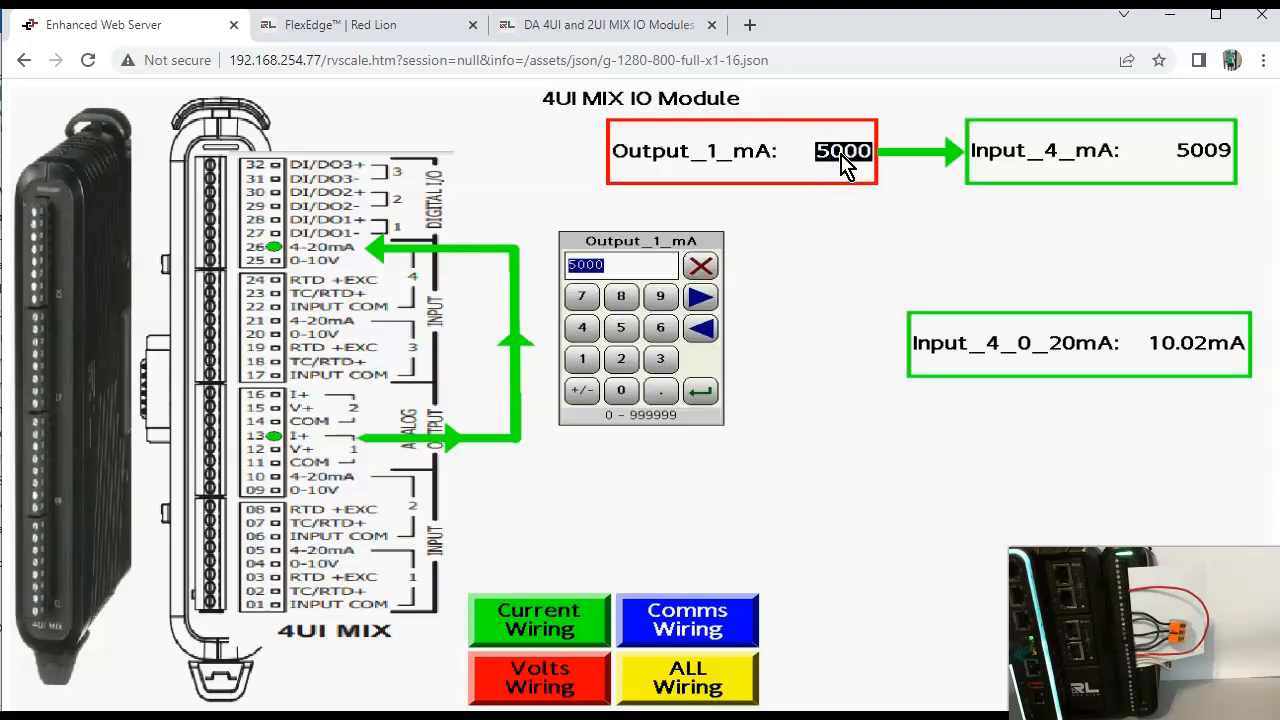
pyautogui.write('75')
pyautogui.press('Return')
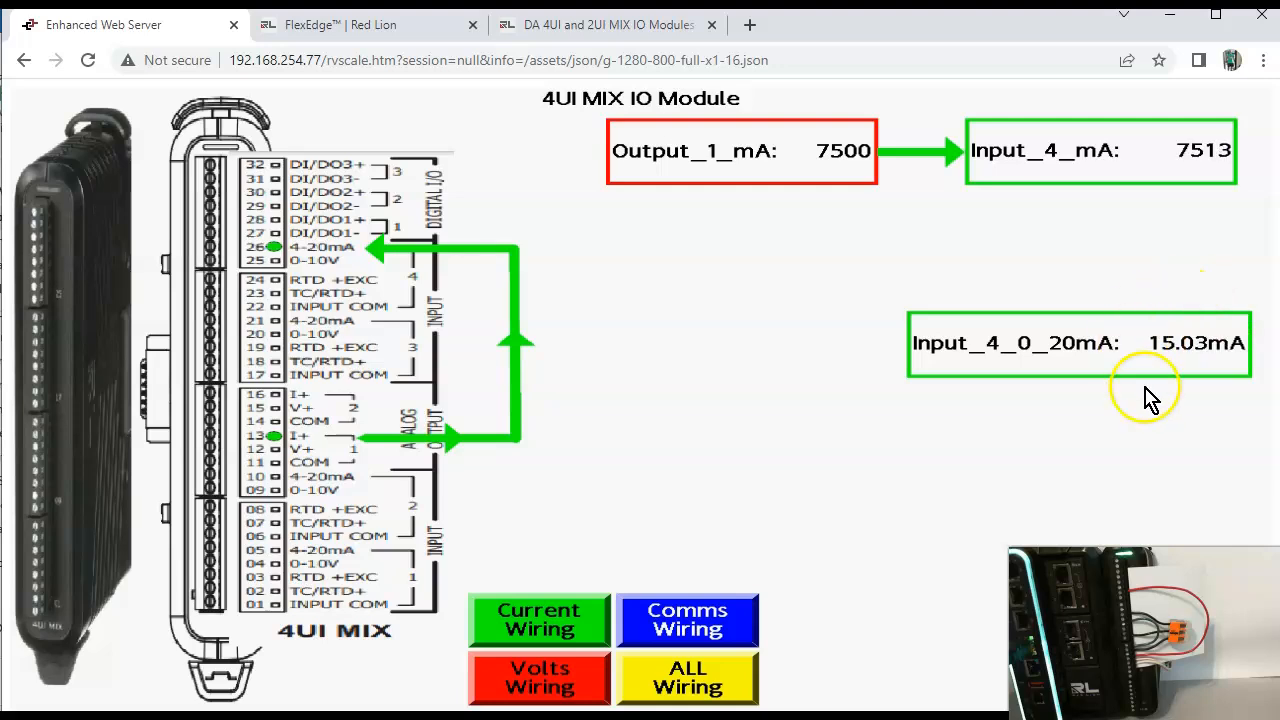
pyautogui.click(845, 155)
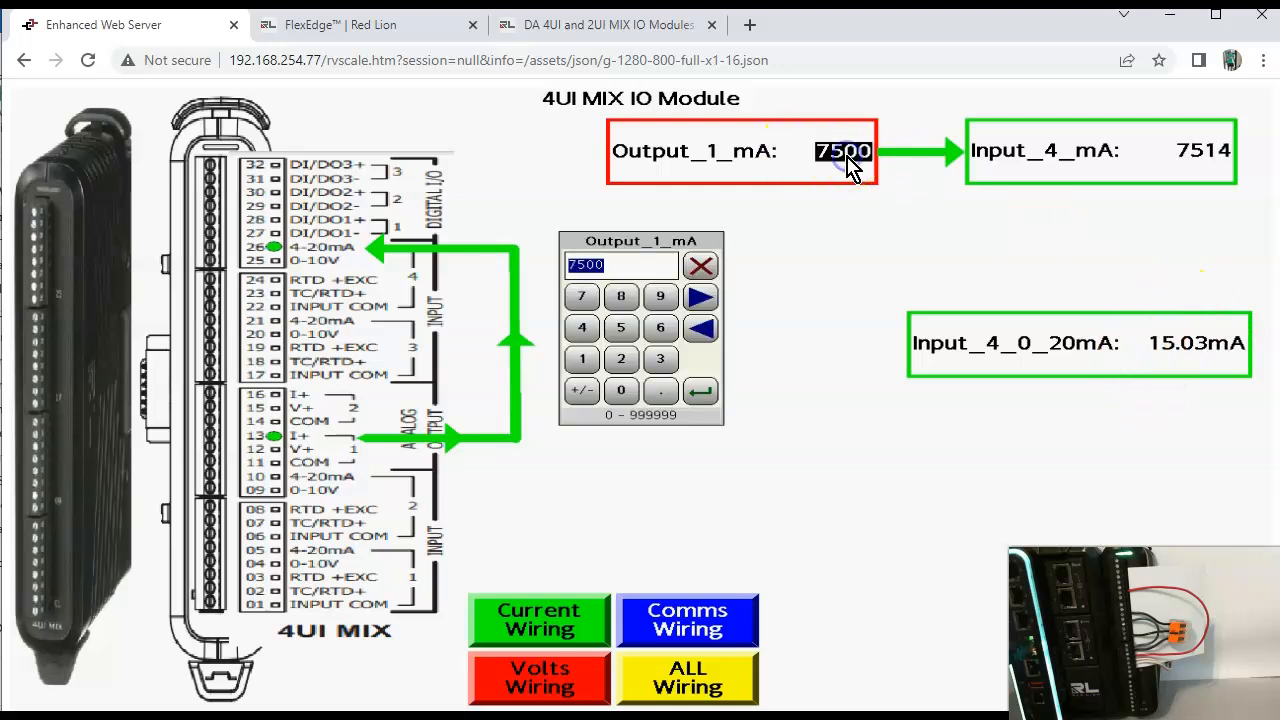
pyautogui.write('2')
pyautogui.press('Return')
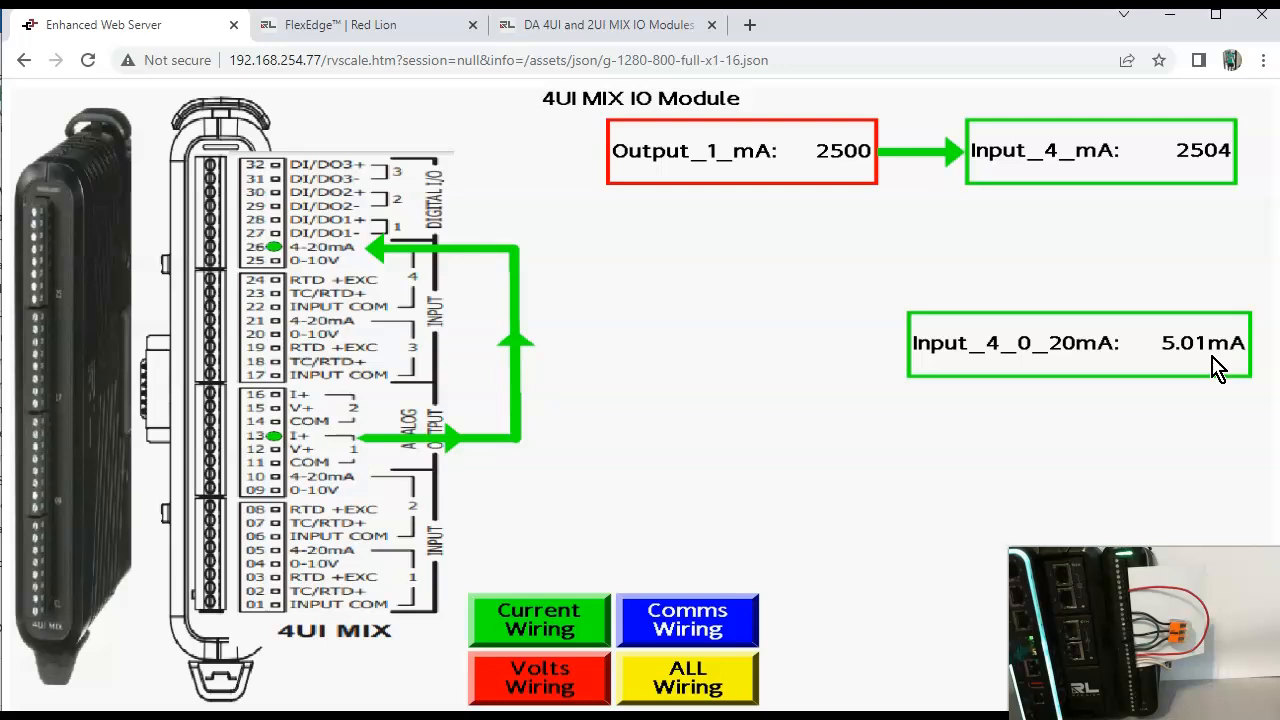
# Step: Switch to Crimson 3.2 and add a data tag named Input_4_4_20mA below Input_4_0_20mA
pyautogui.click(1130, 359)
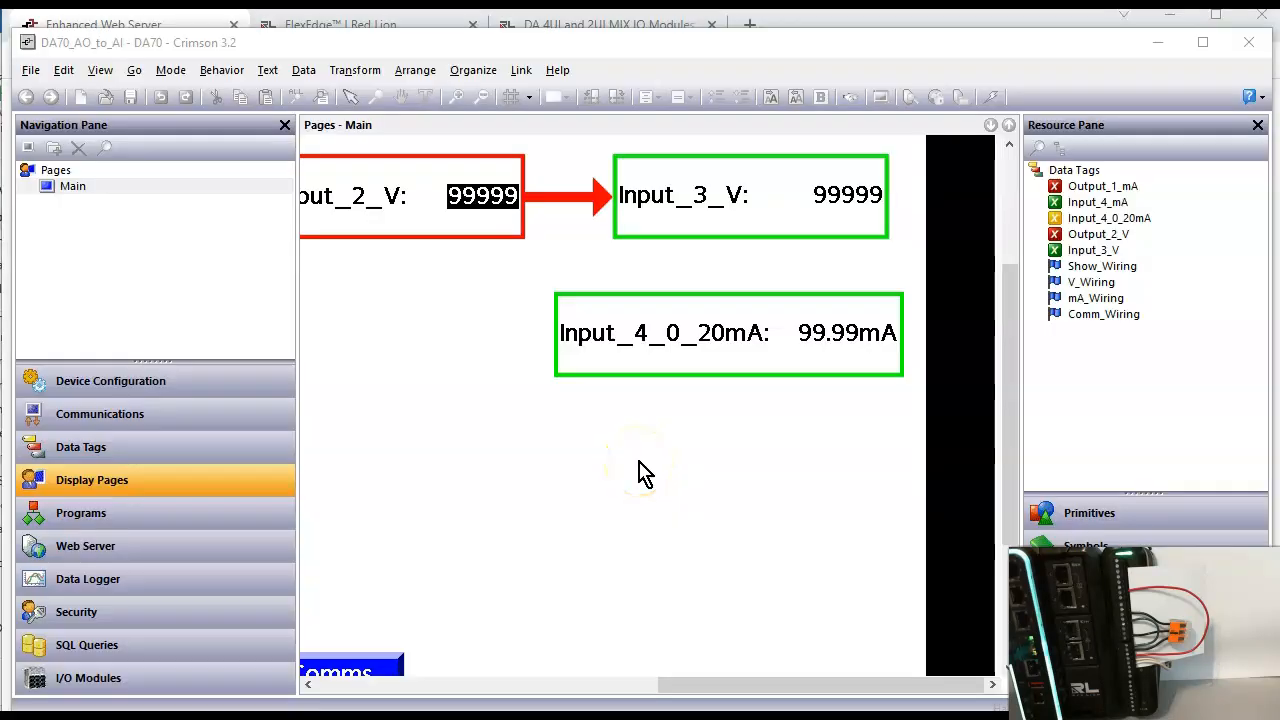
pyautogui.click(71, 237)
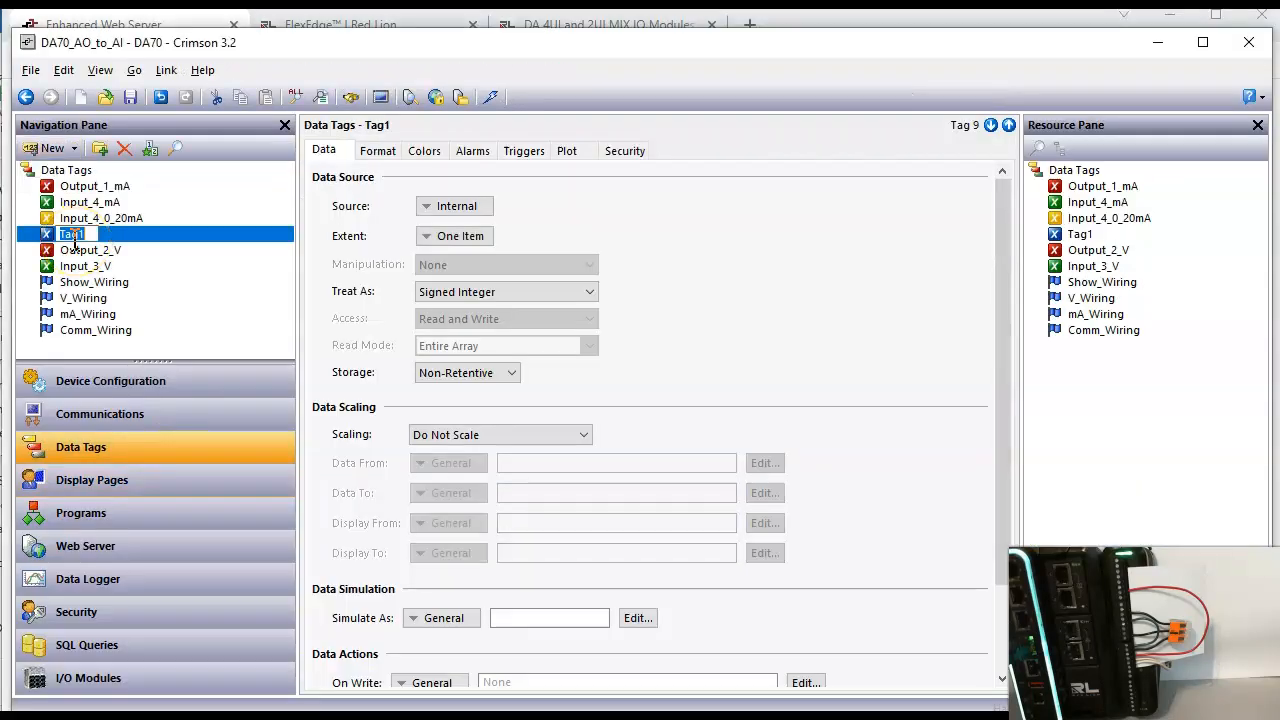
pyautogui.write('Input_4_4_20mA')
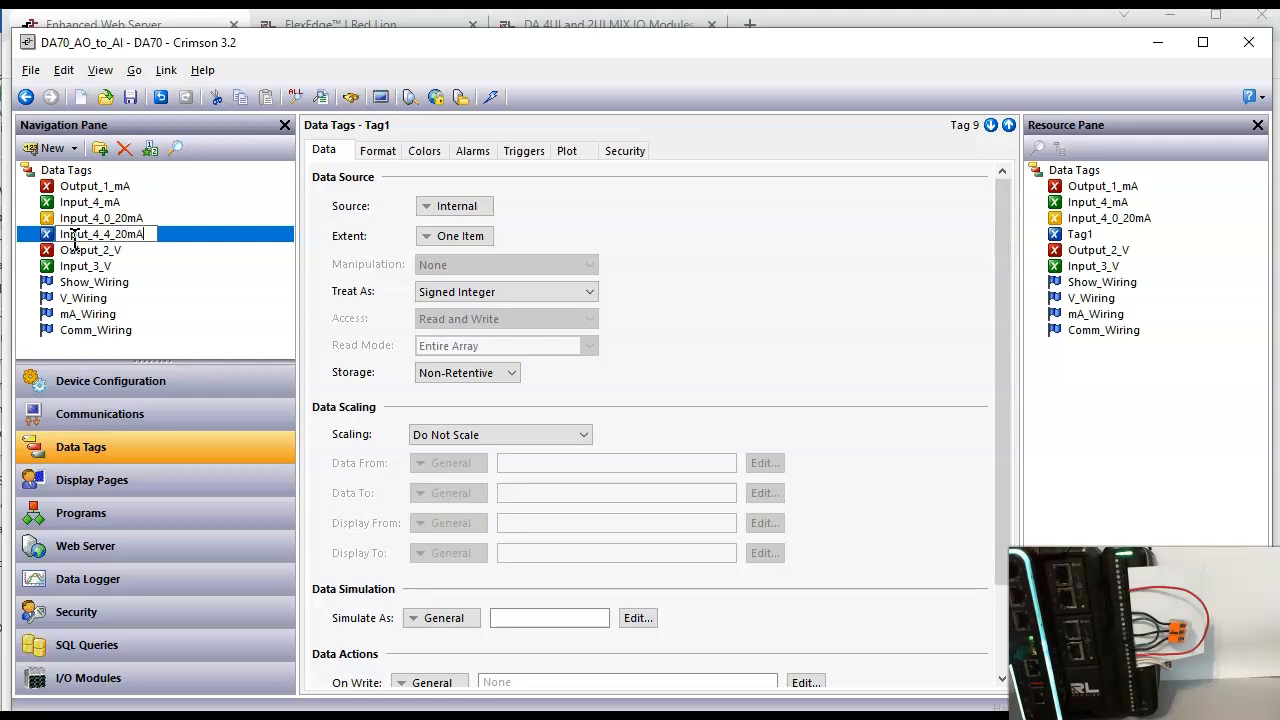
pyautogui.press('Return')
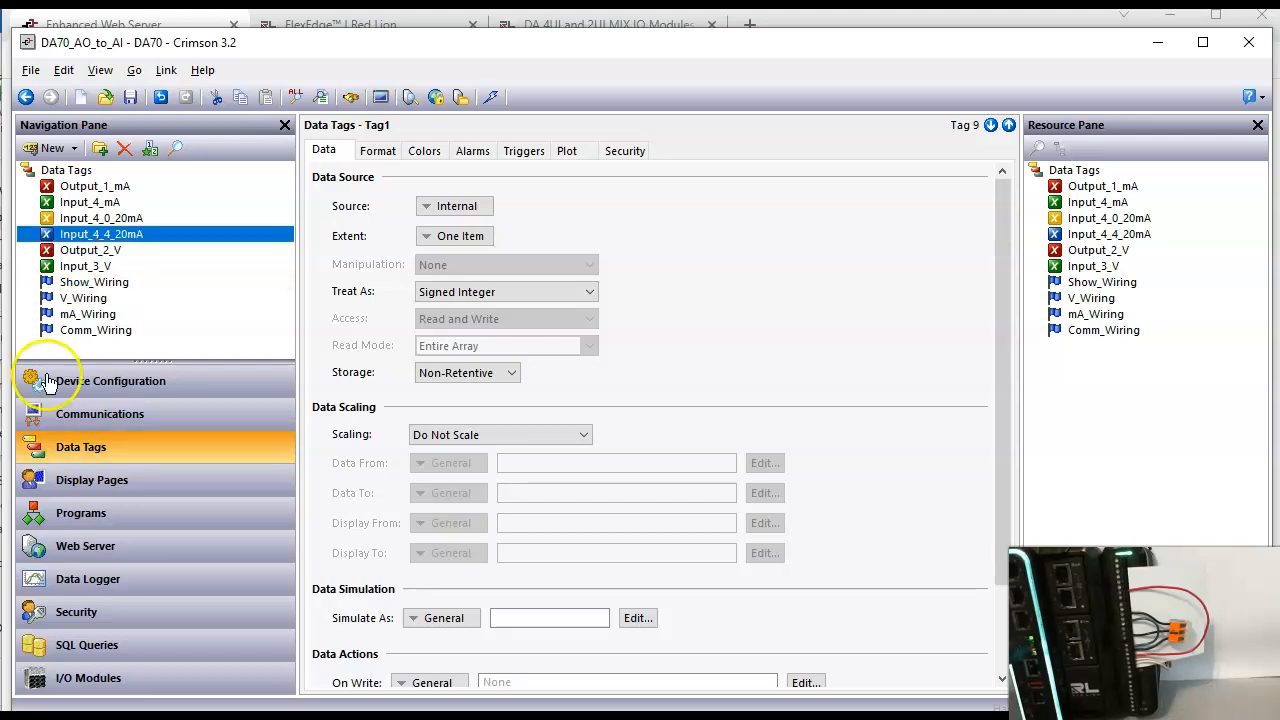
# Step: Check the MIX4 module's AI 4 input settings and set the Input_4_4_20mA tag's scaling to Scale to Integer
pyautogui.click(204, 686)
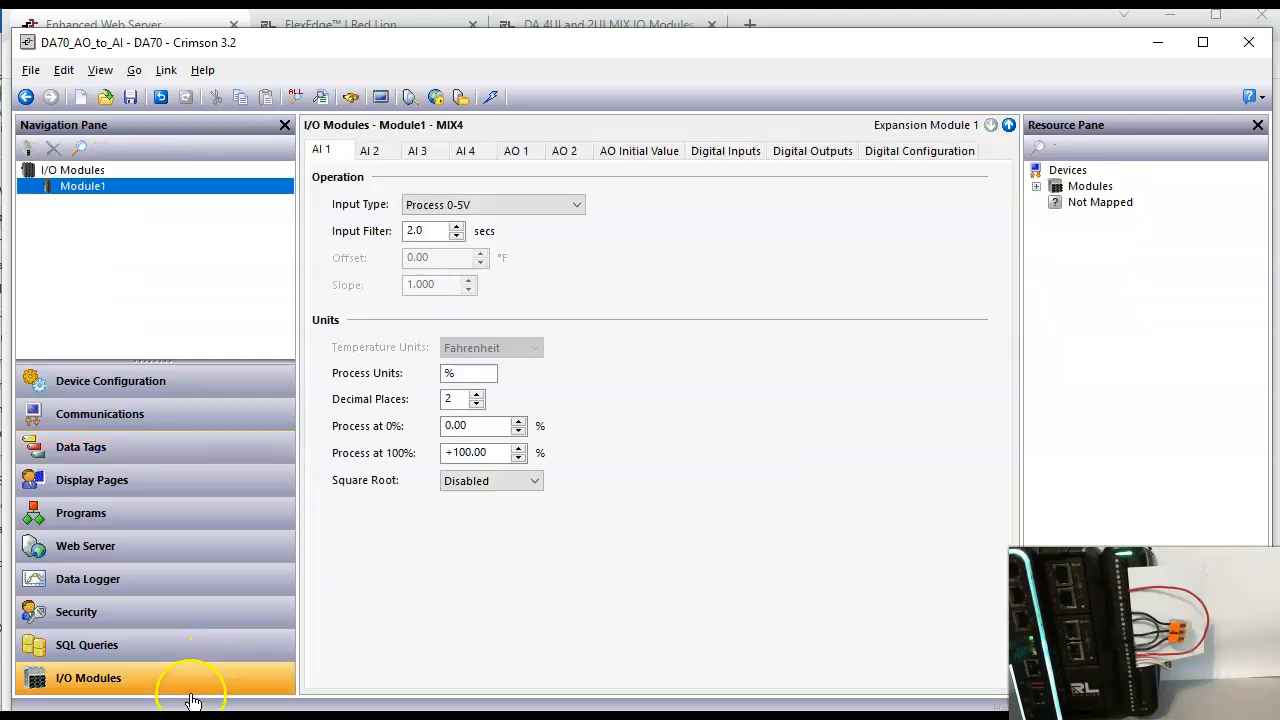
pyautogui.click(476, 150)
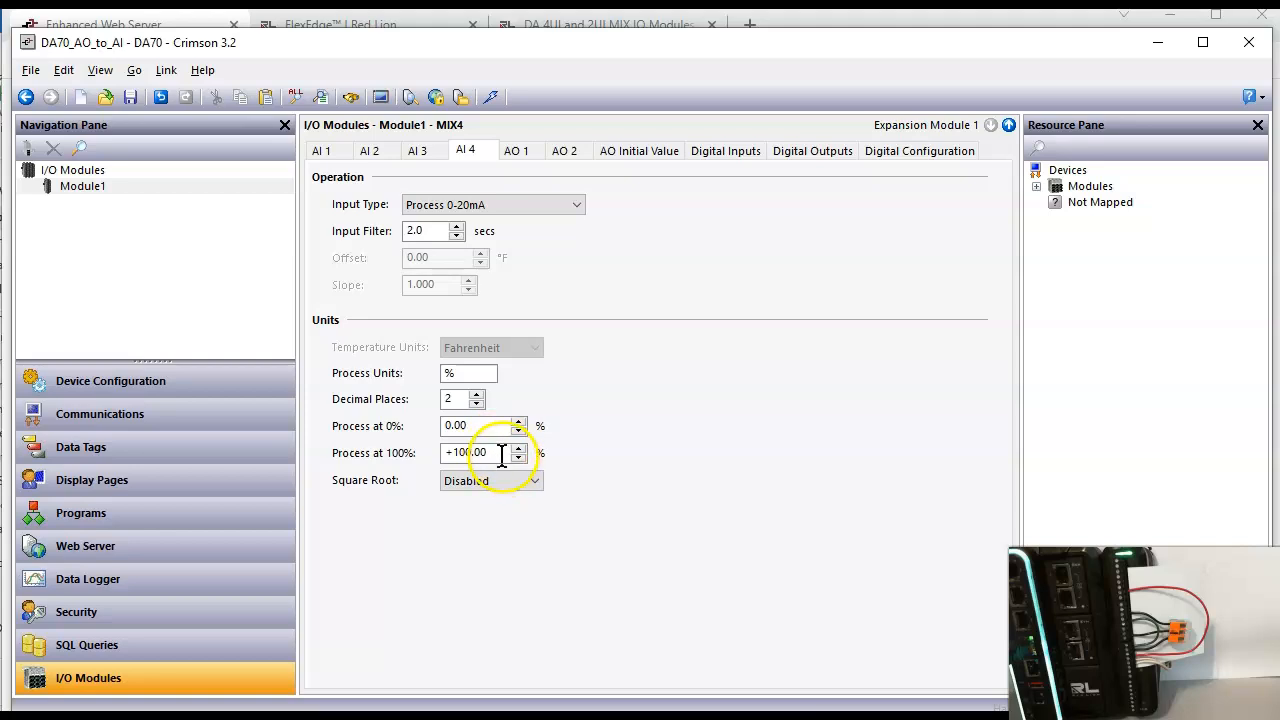
pyautogui.click(163, 449)
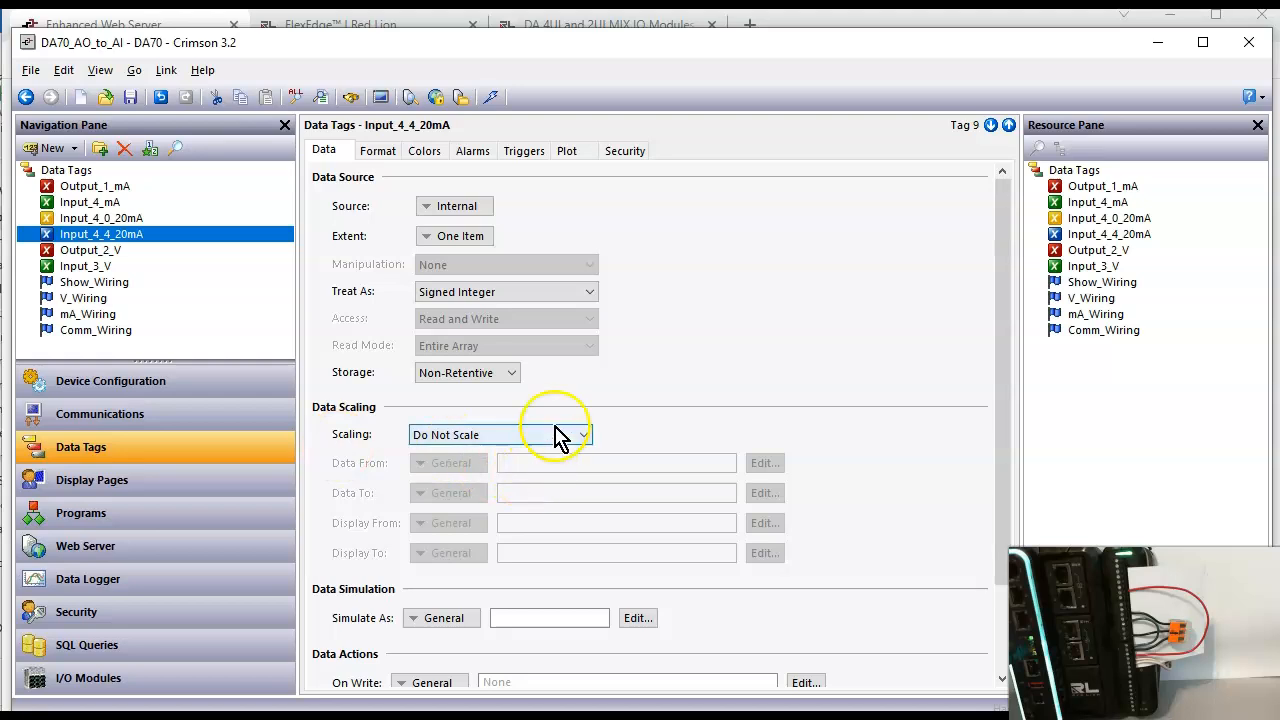
pyautogui.click(555, 437)
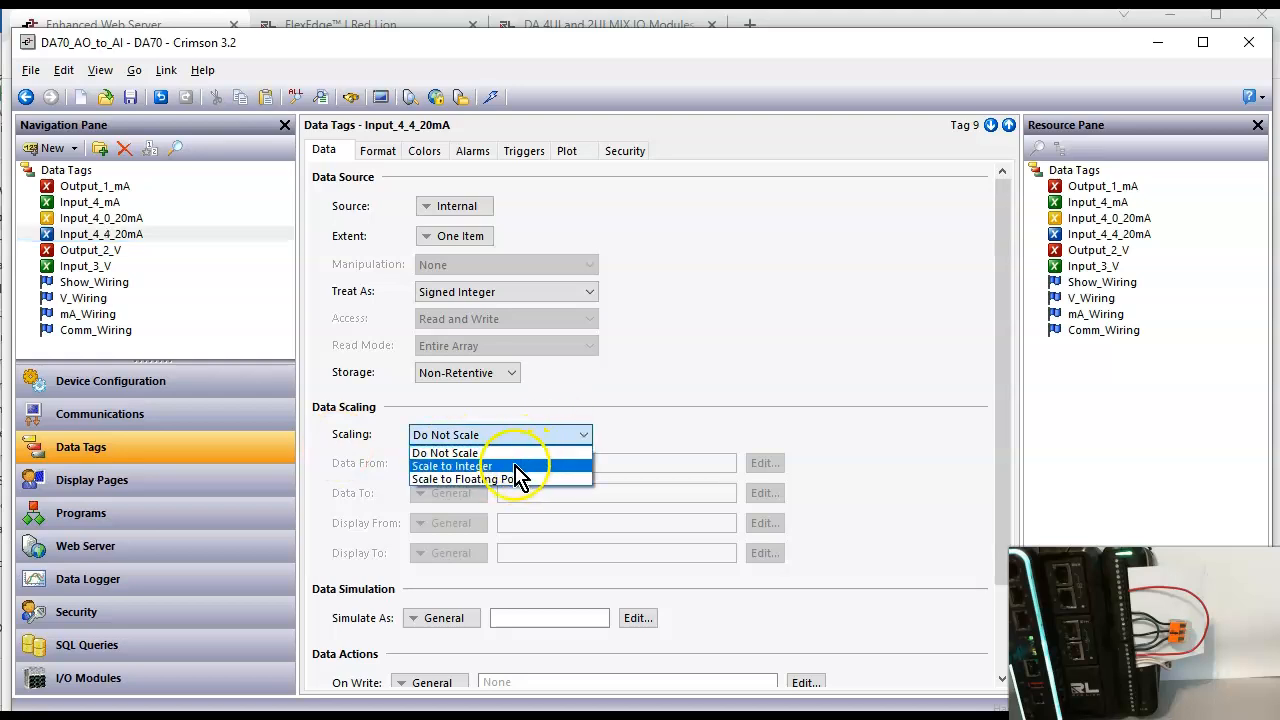
pyautogui.click(522, 466)
# Step: Scale the Input_4_4_20mA tag from a data range of 0 to 10000 to a display range of 400 to 2000
pyautogui.click(561, 462)
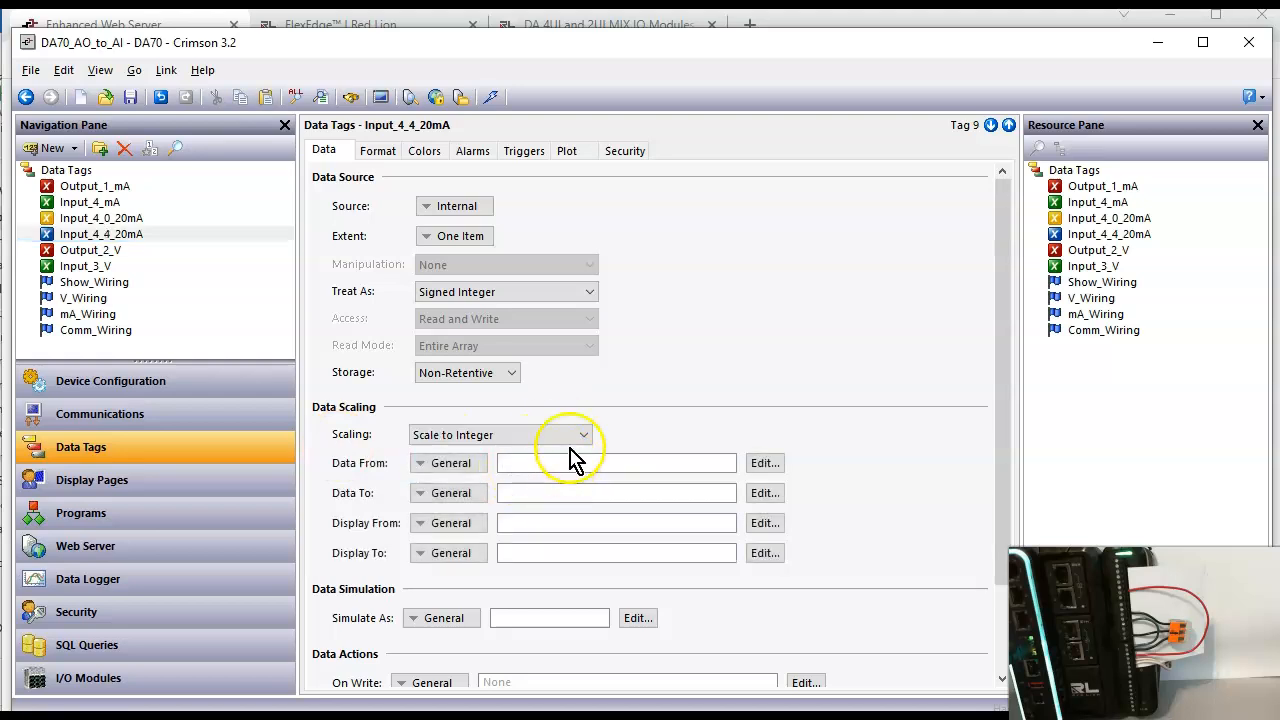
pyautogui.write('0')
pyautogui.click(567, 490)
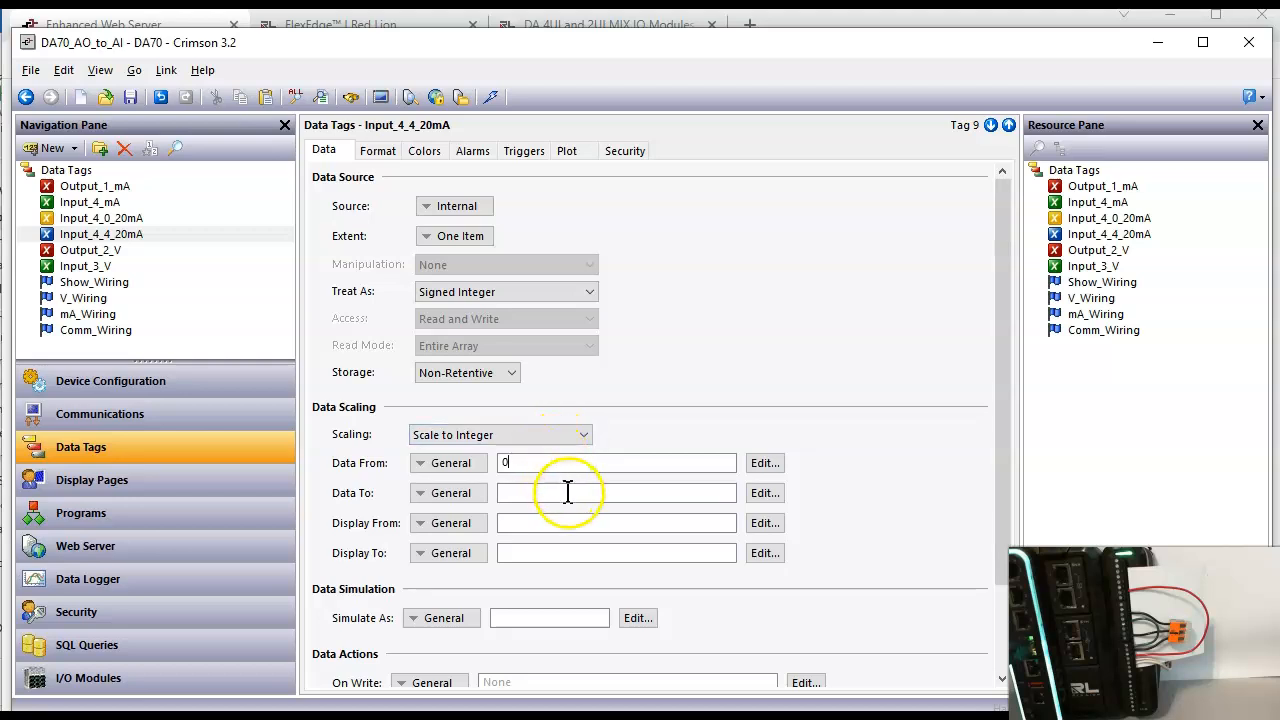
pyautogui.write('10000')
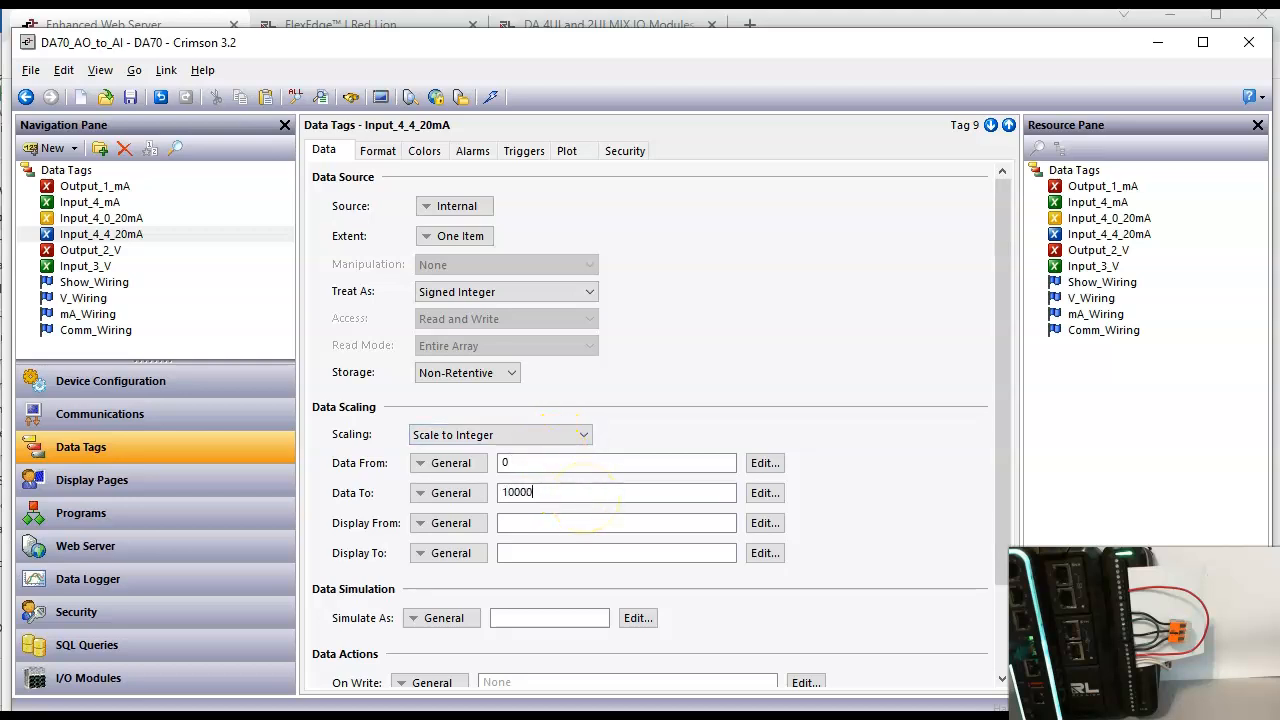
pyautogui.press('Return')
pyautogui.click(551, 521)
pyautogui.click(544, 555)
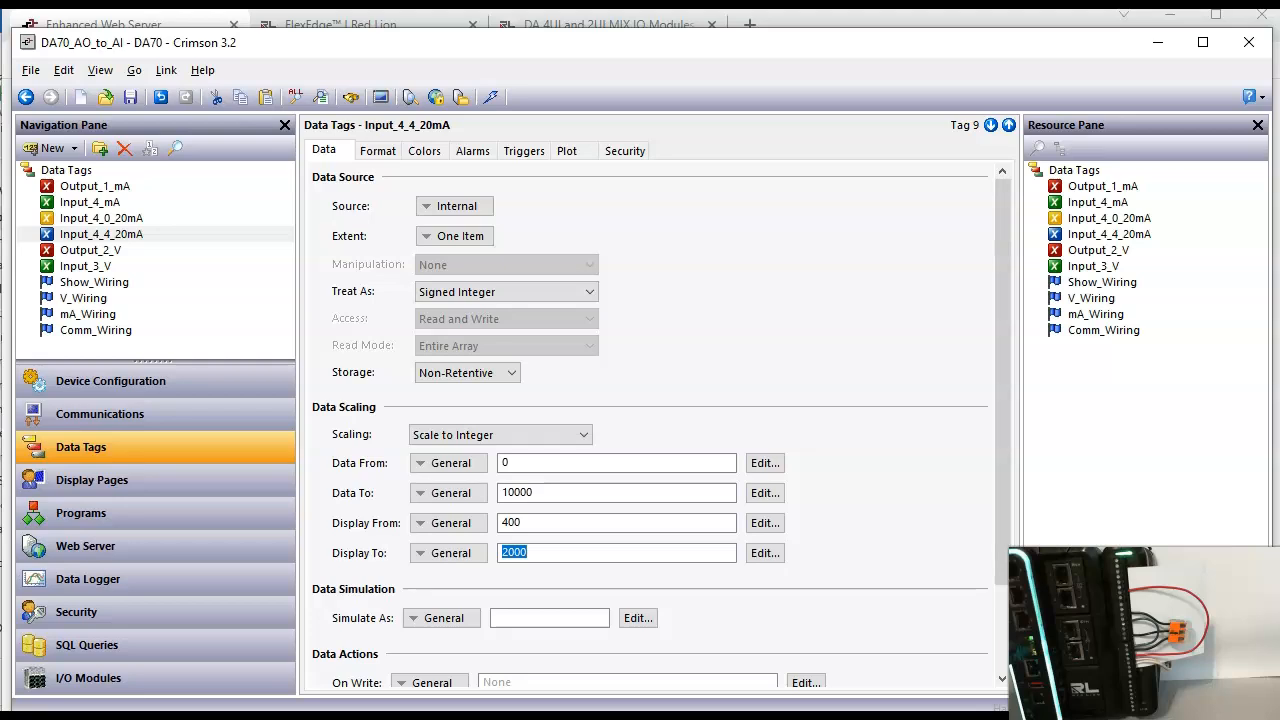
# Step: Give the Input_4_4_20mA tag the Numeric format with 2 digits before and 2 digits after the decimal point
pyautogui.click(396, 160)
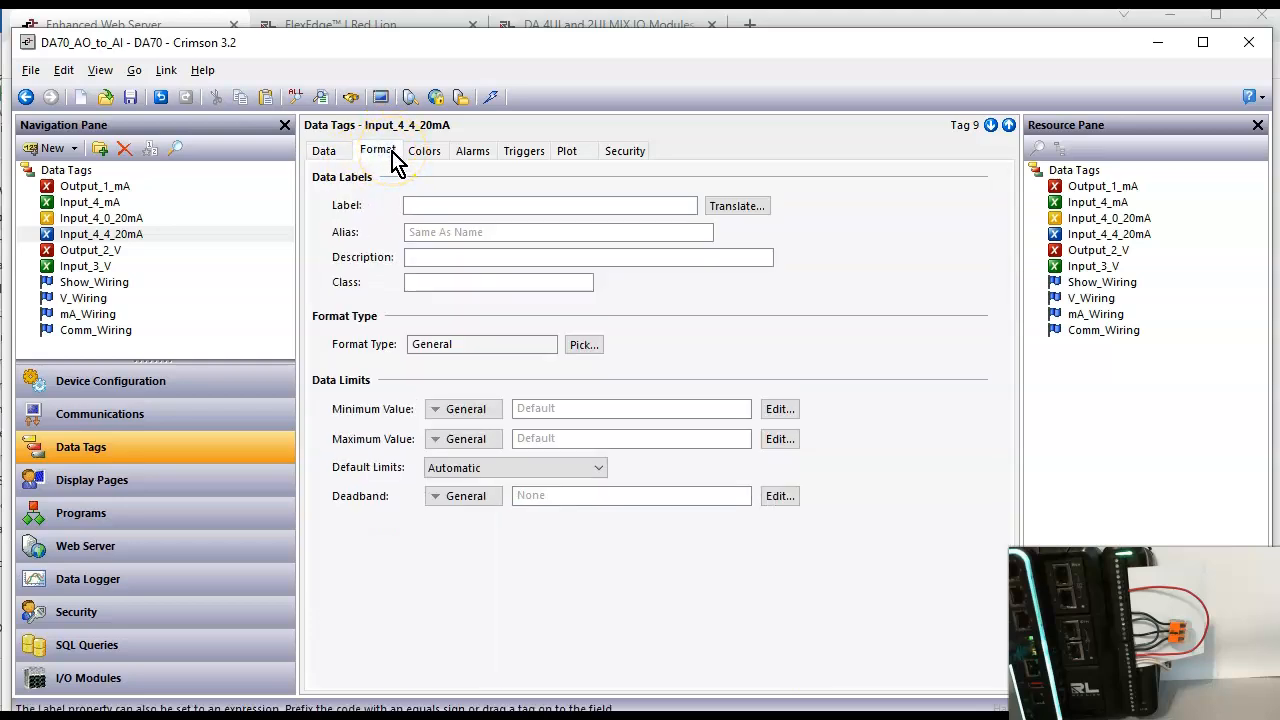
pyautogui.click(584, 346)
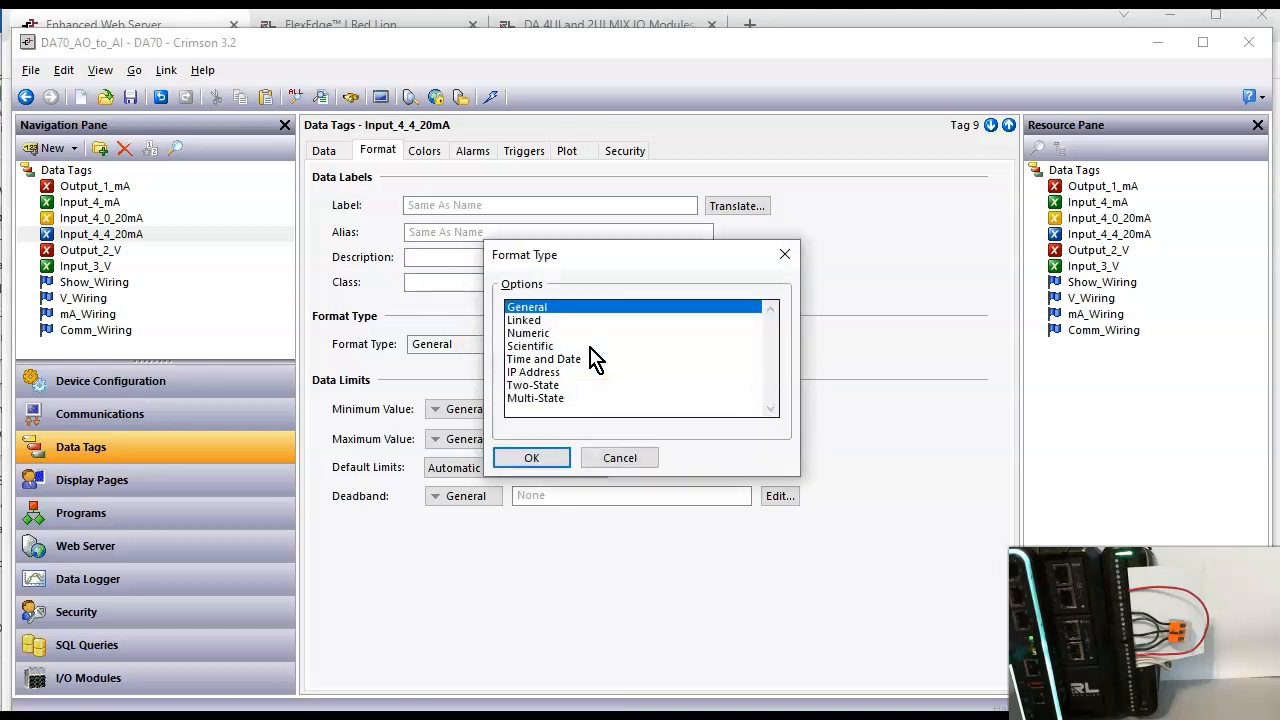
pyautogui.click(541, 334)
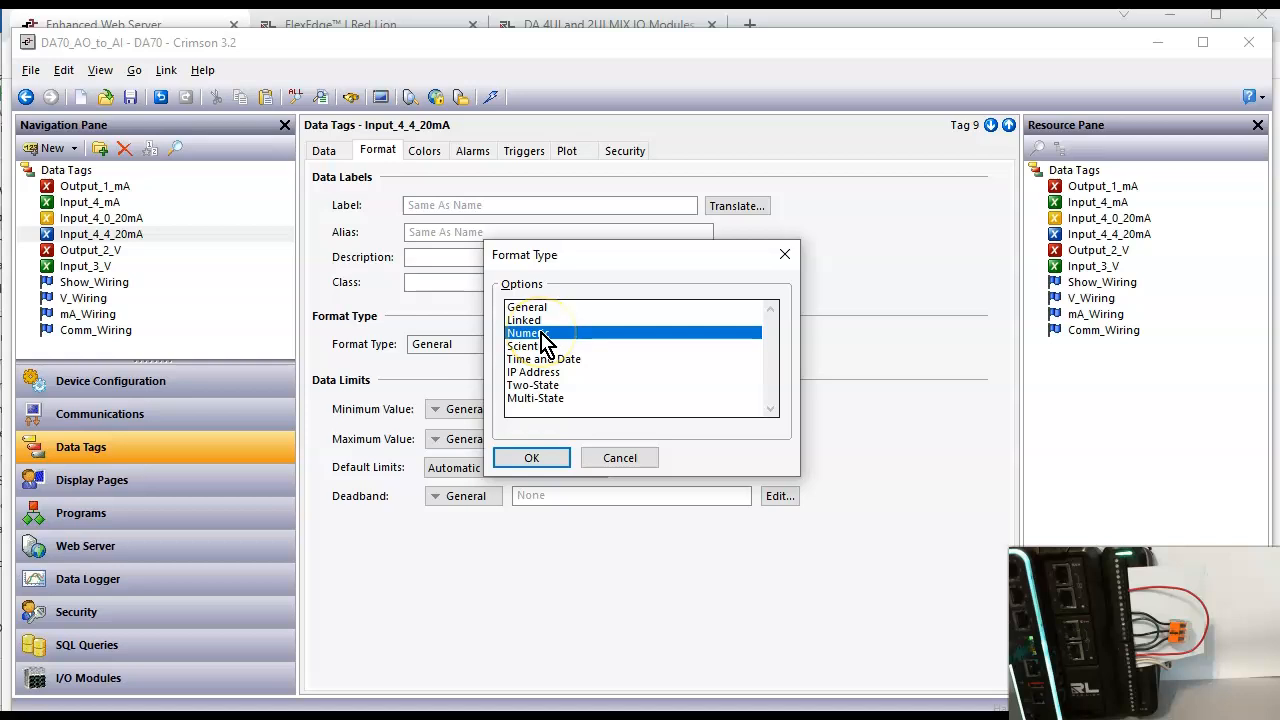
pyautogui.click(538, 460)
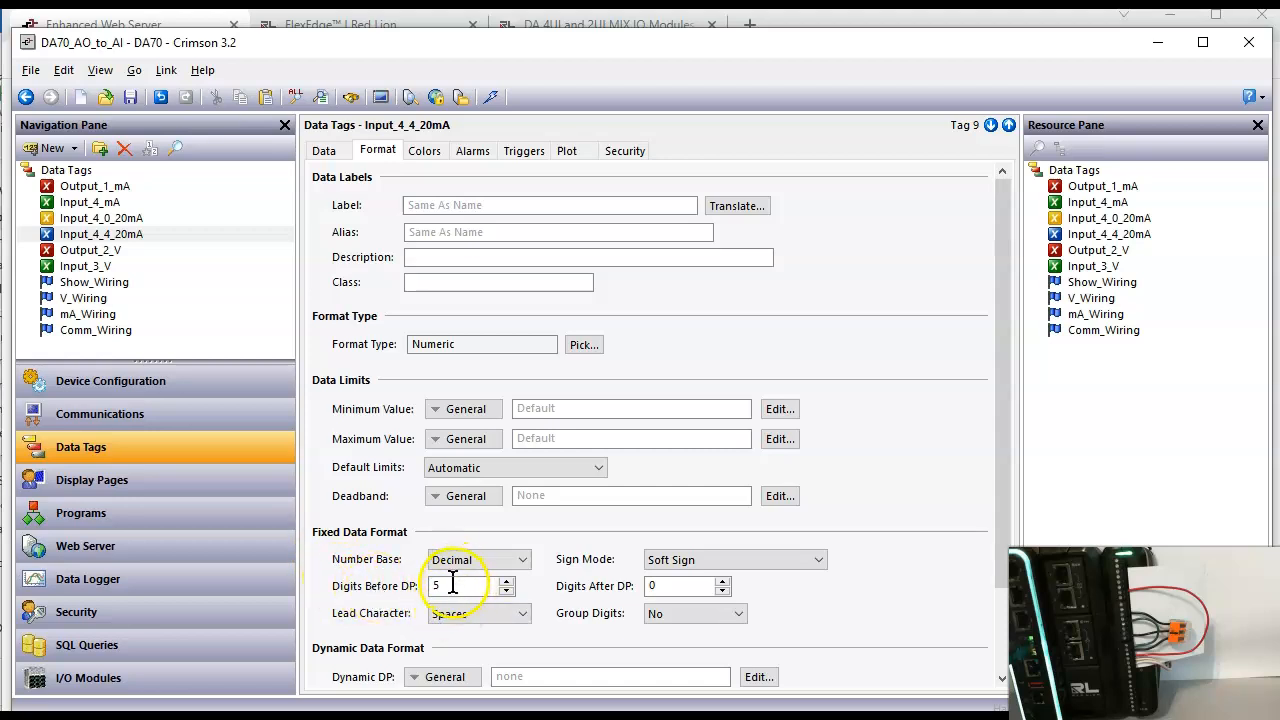
pyautogui.moveTo(450, 588); pyautogui.dragTo(425, 572)
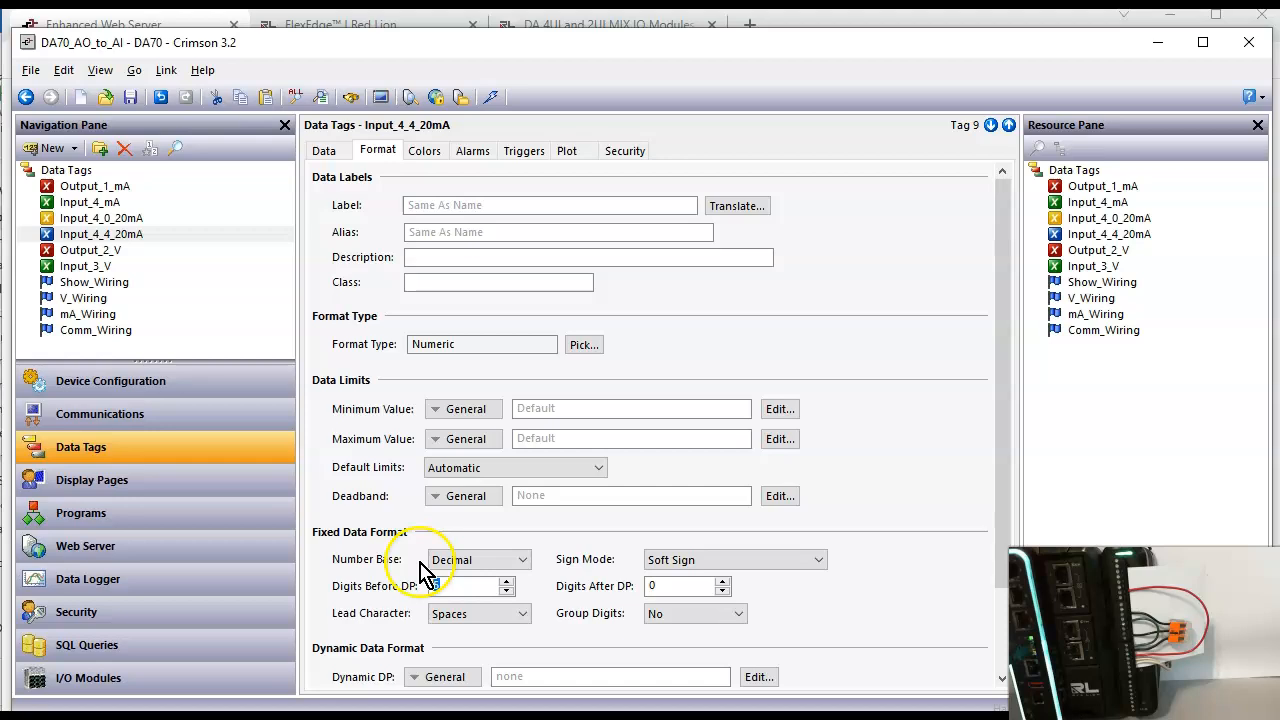
pyautogui.click(686, 587)
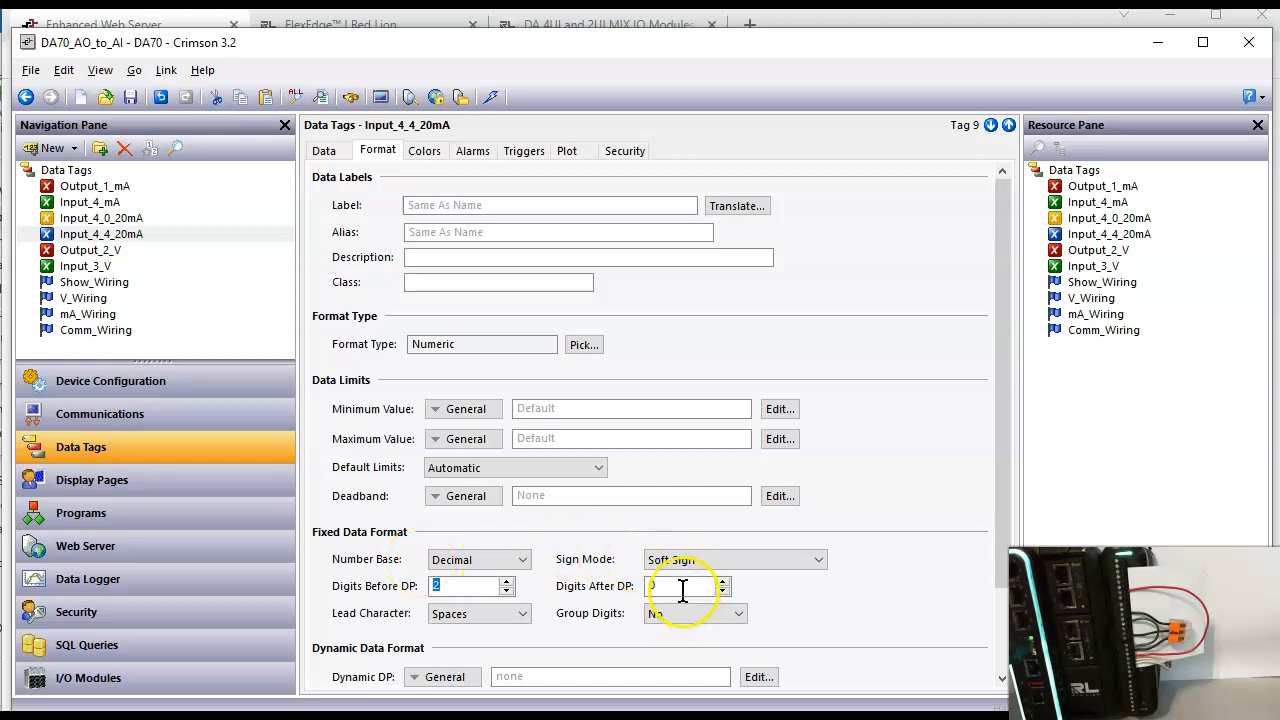
pyautogui.write('2')
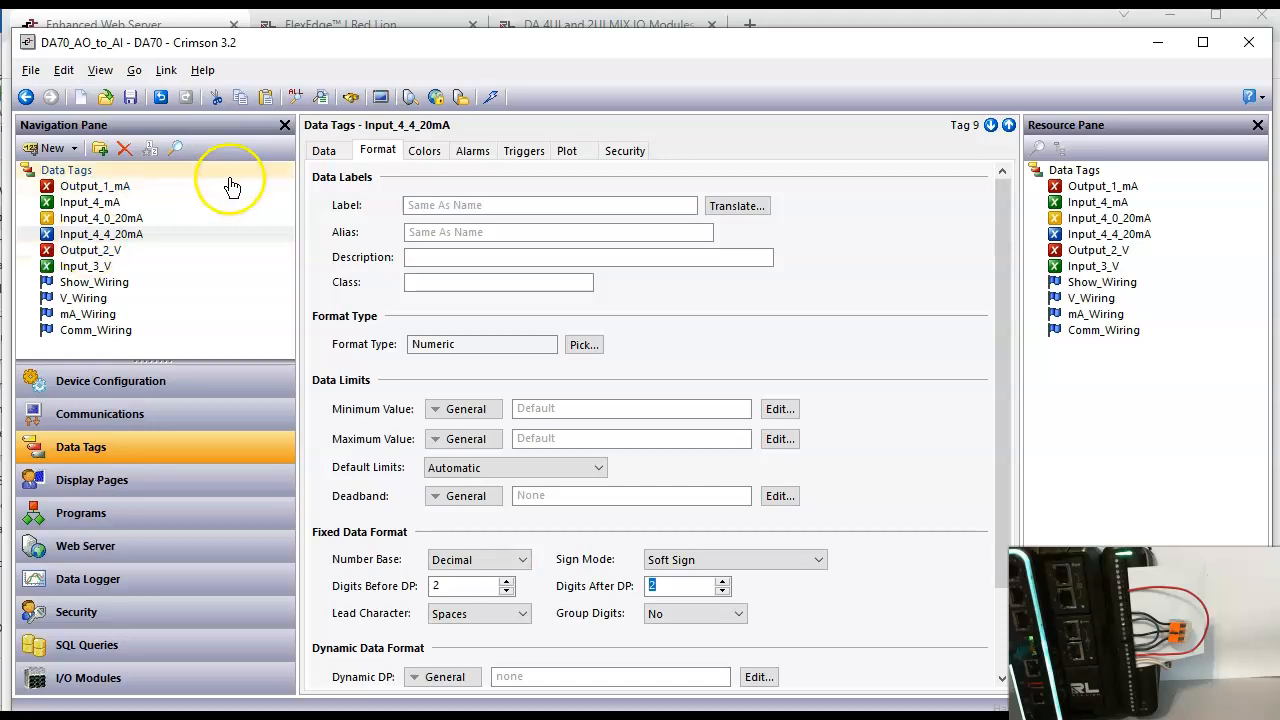
# Step: Assign the Input_4_mA tag as the data source of Input_4_4_20mA
pyautogui.click(322, 152)
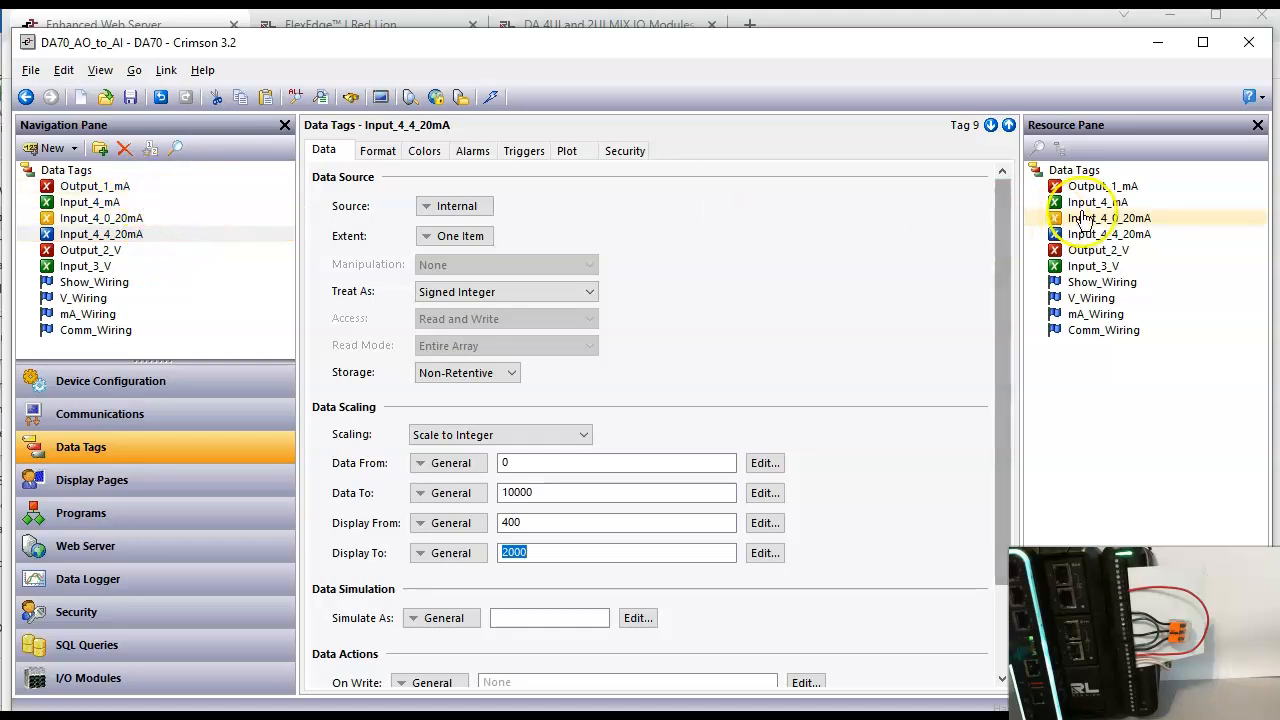
pyautogui.moveTo(1097, 208); pyautogui.dragTo(482, 214)
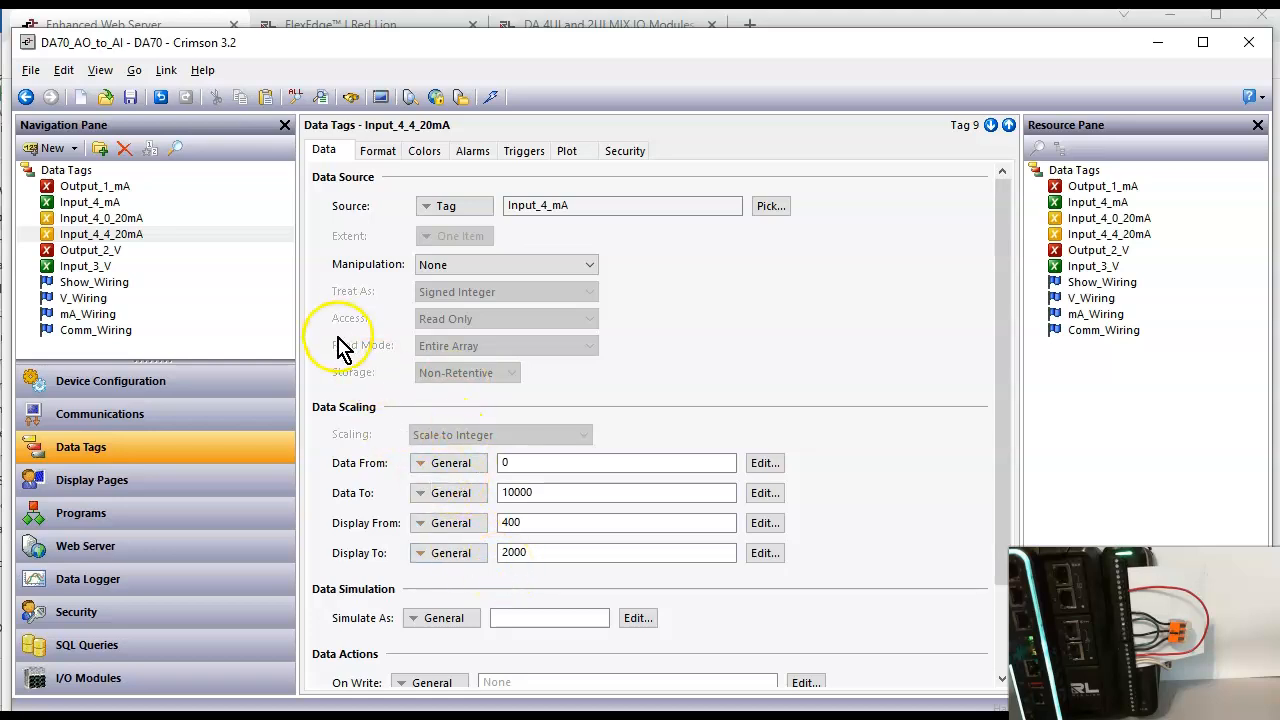
pyautogui.click(120, 238)
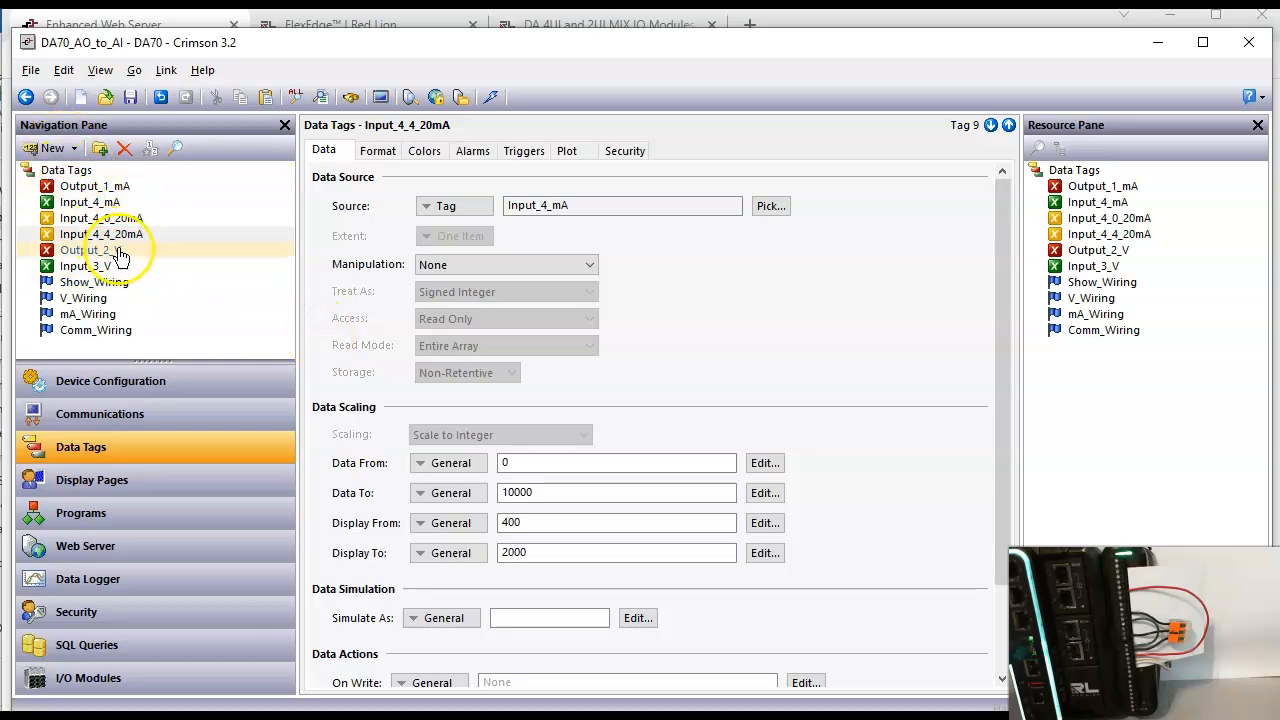
# Step: Create another data tag below Input_4_4_20mA and name it Input_4_4_20mA_REAL
pyautogui.rightClick(140, 238)
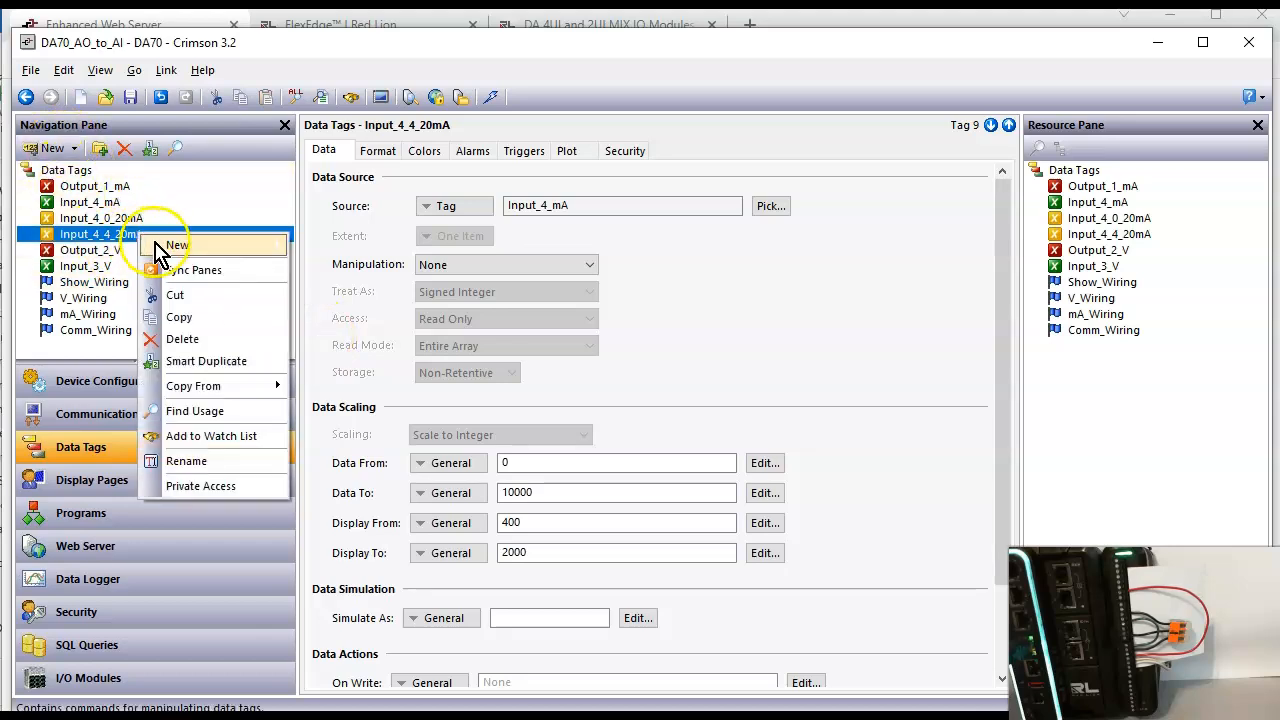
pyautogui.moveTo(165, 246)
pyautogui.click(325, 250)
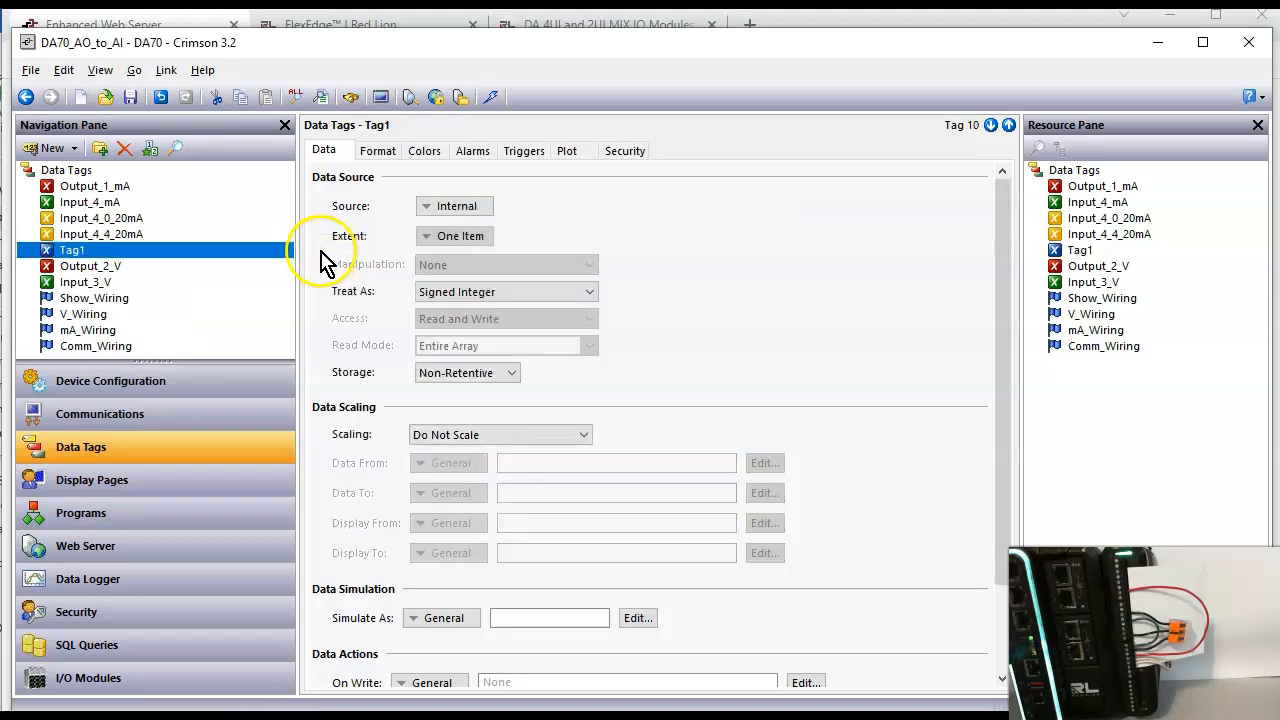
pyautogui.click(88, 266)
pyautogui.click(67, 252)
pyautogui.click(67, 252)
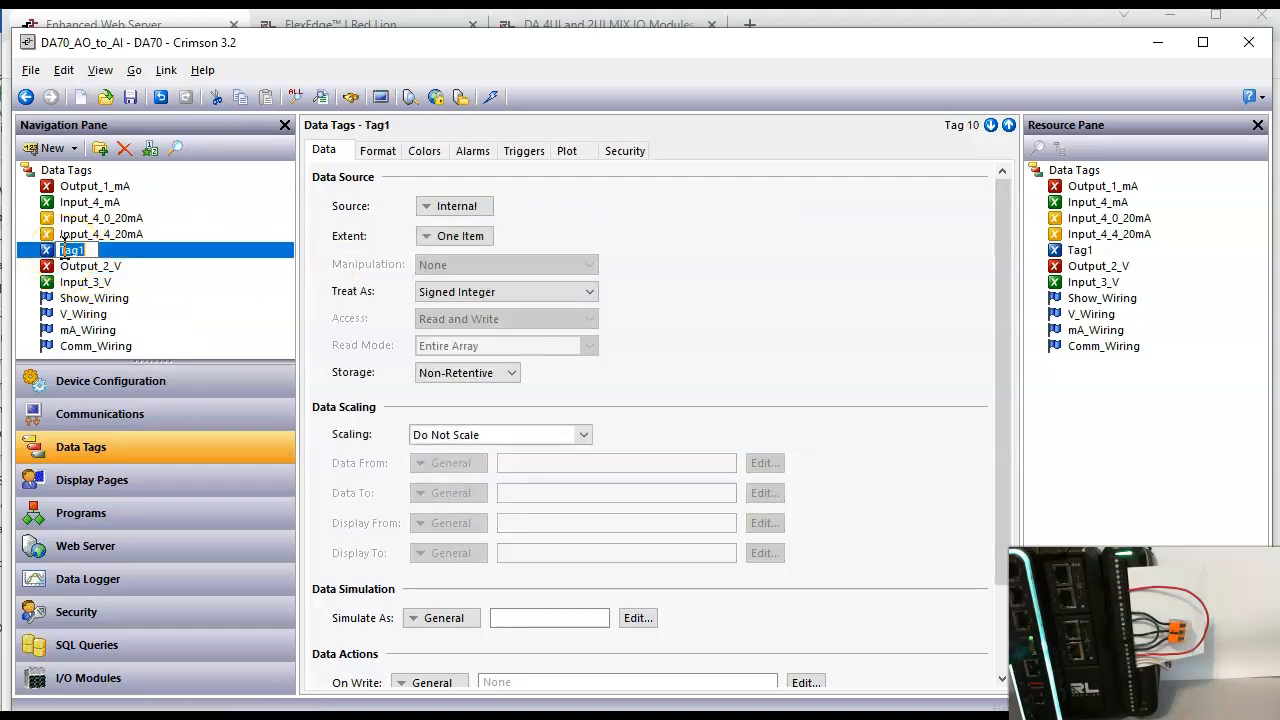
pyautogui.write('Input_4_4_20mA_REAL')
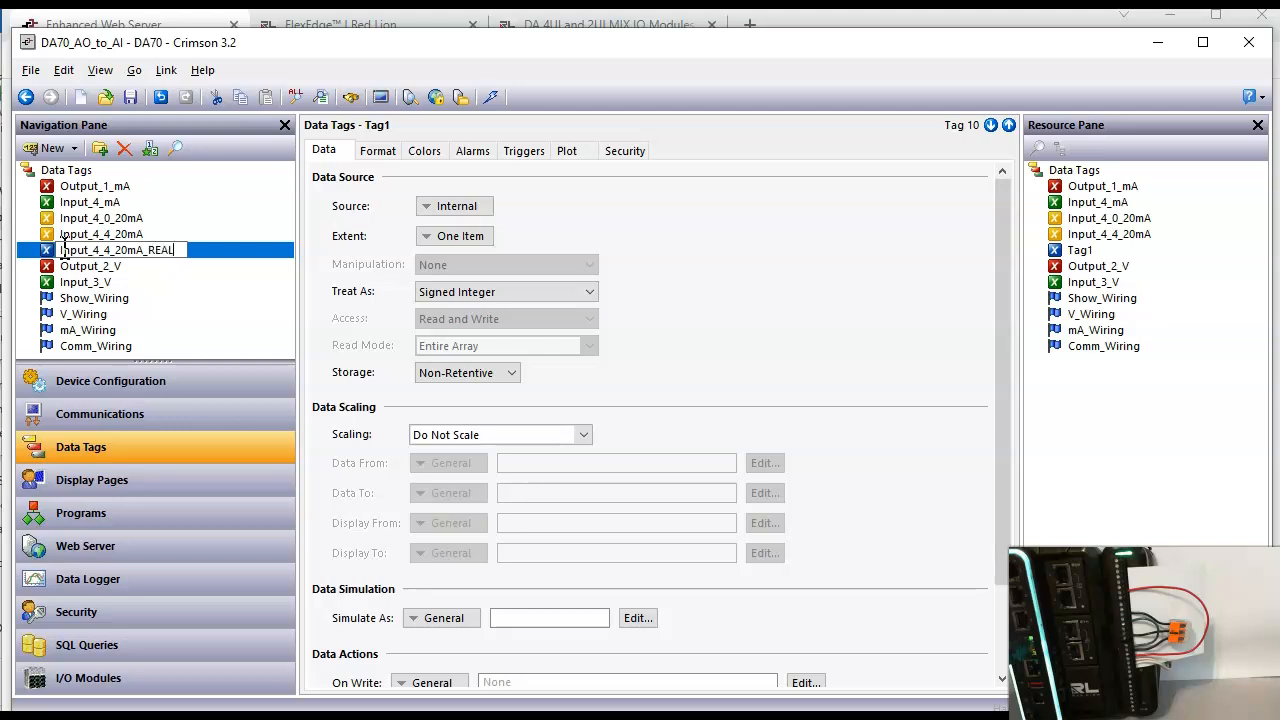
pyautogui.press('Return')
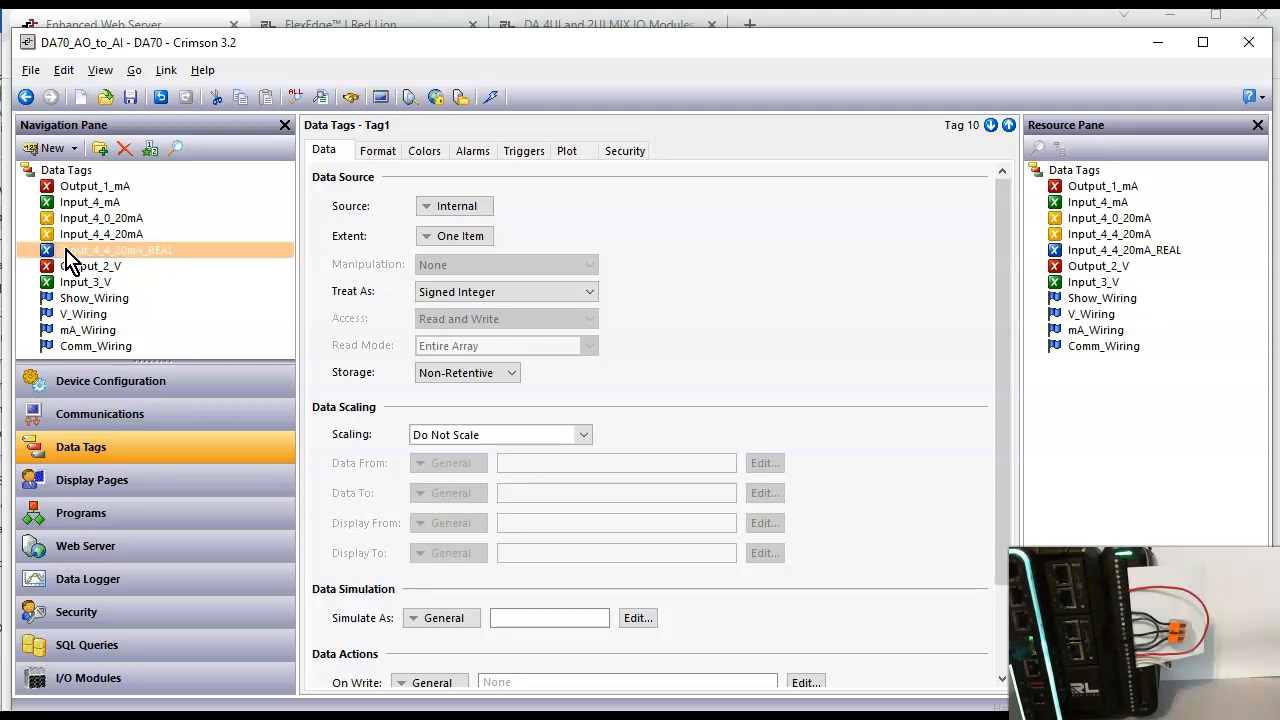
# Step: Set Input_4_4_20mA_REAL to Scale to Floating Point, with data from 0 to 10000 and display from 4.00 to 20.00
pyautogui.click(532, 440)
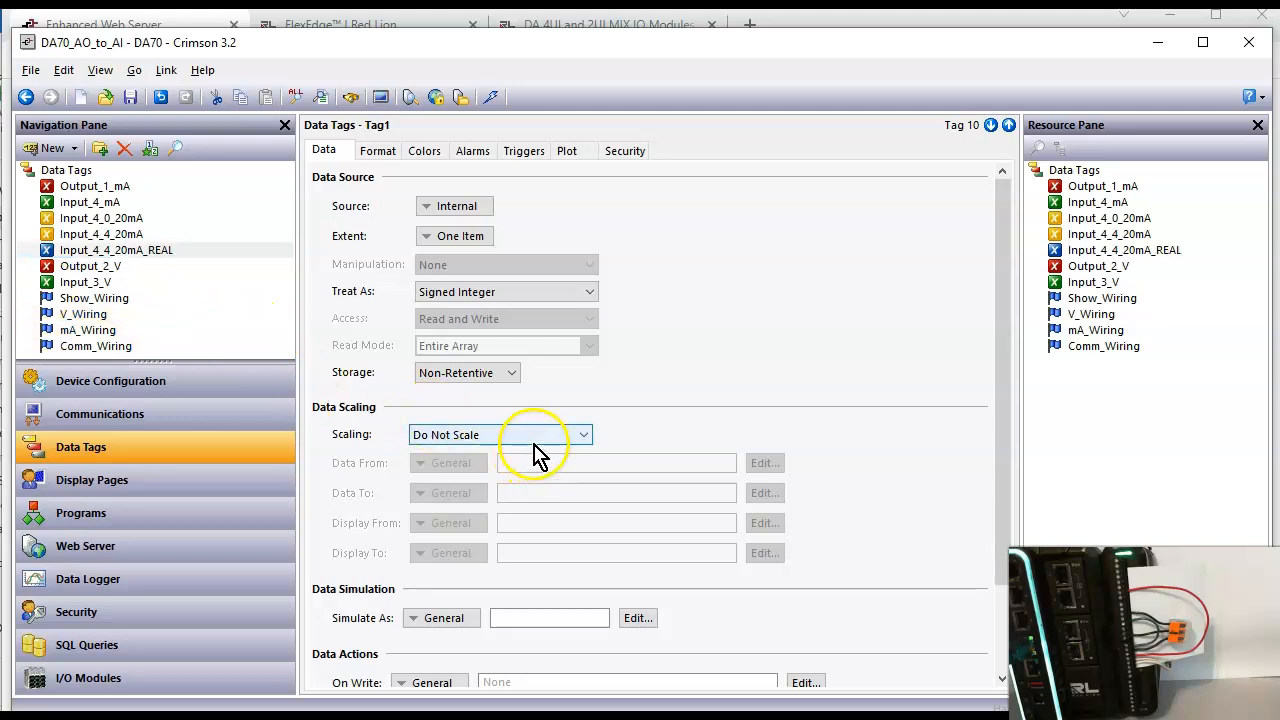
pyautogui.click(533, 442)
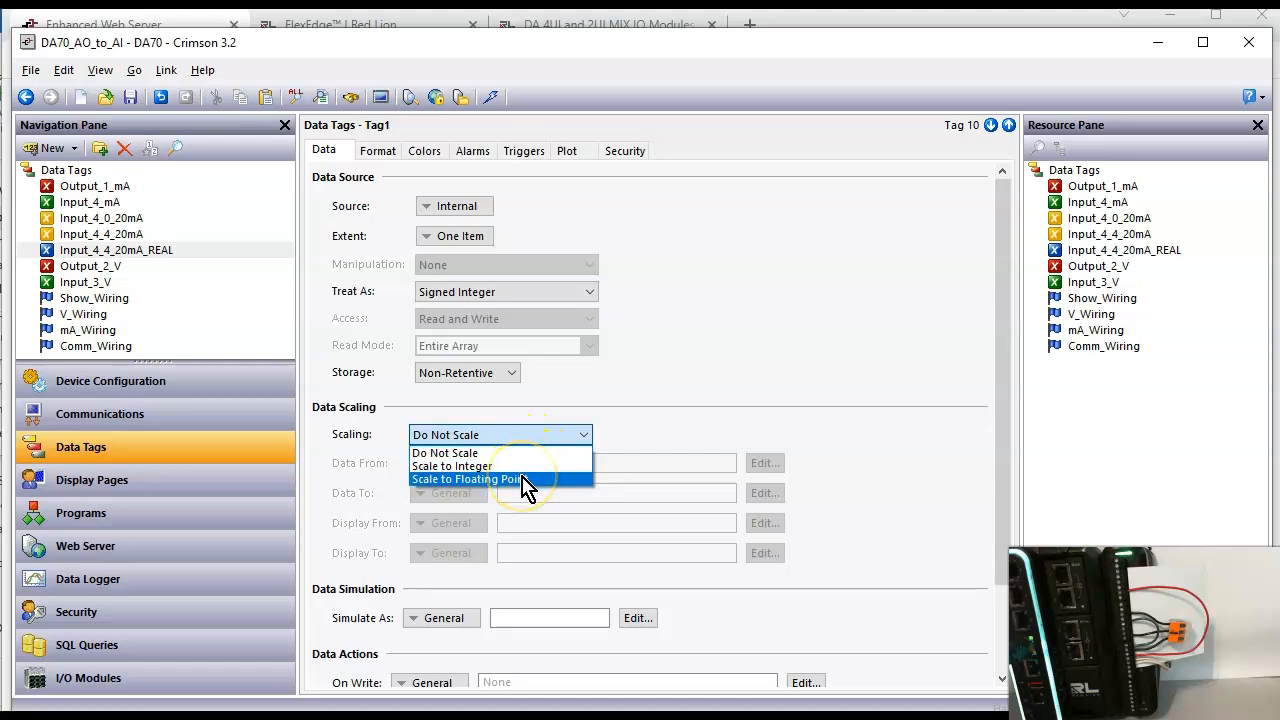
pyautogui.click(525, 480)
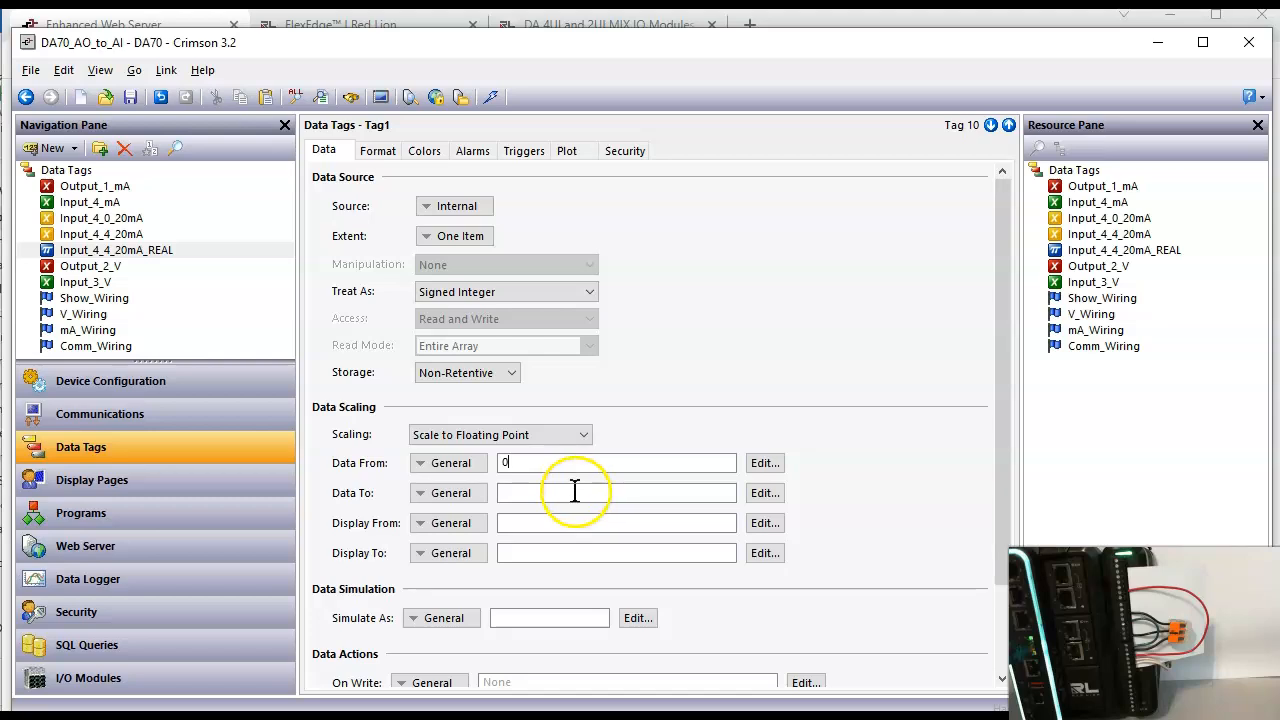
pyautogui.click(578, 492)
pyautogui.write('10000')
pyautogui.press('Return')
pyautogui.click(557, 520)
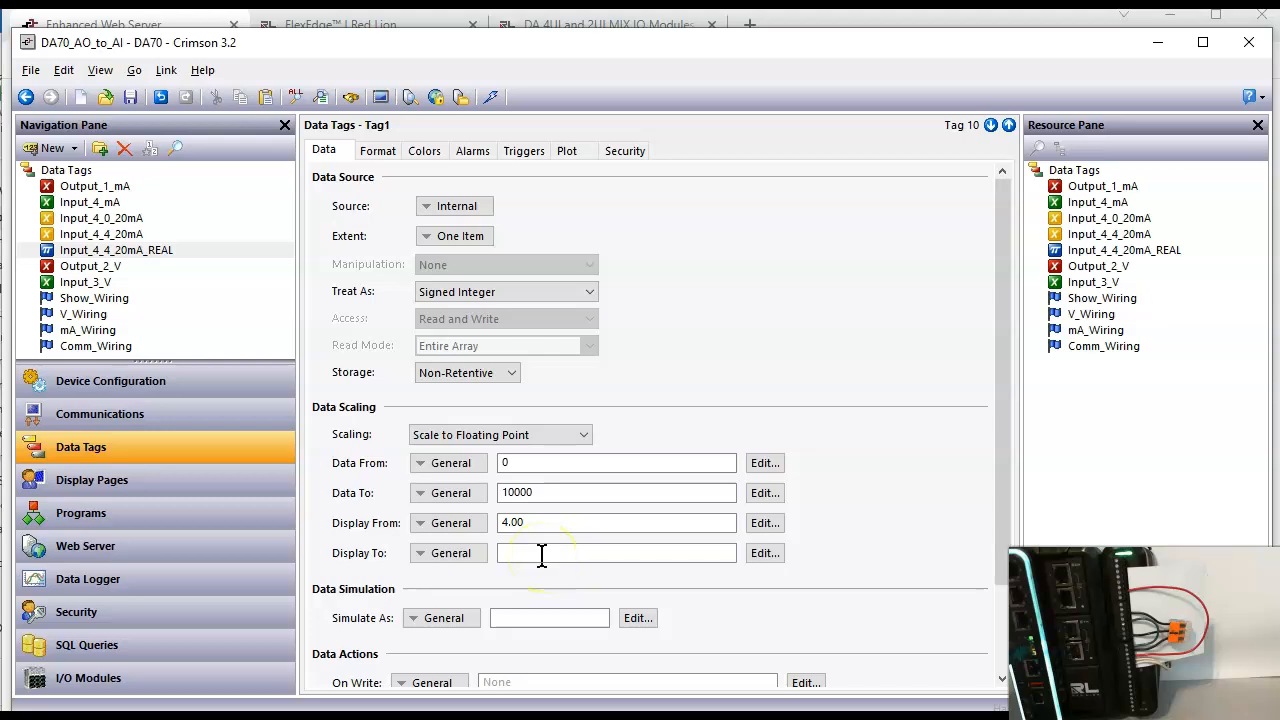
pyautogui.press('Return')
# Step: Assign the Input_4_mA tag as the data source of Input_4_4_20mA_REAL
pyautogui.click(385, 154)
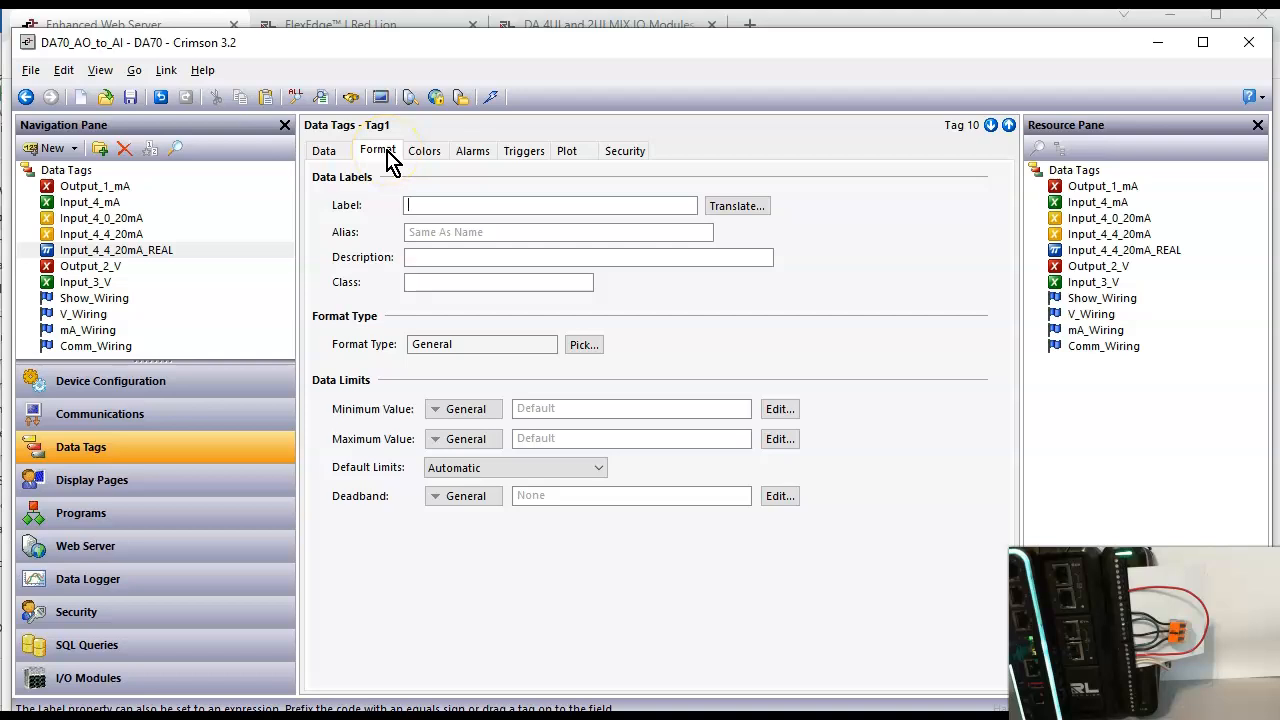
pyautogui.click(343, 158)
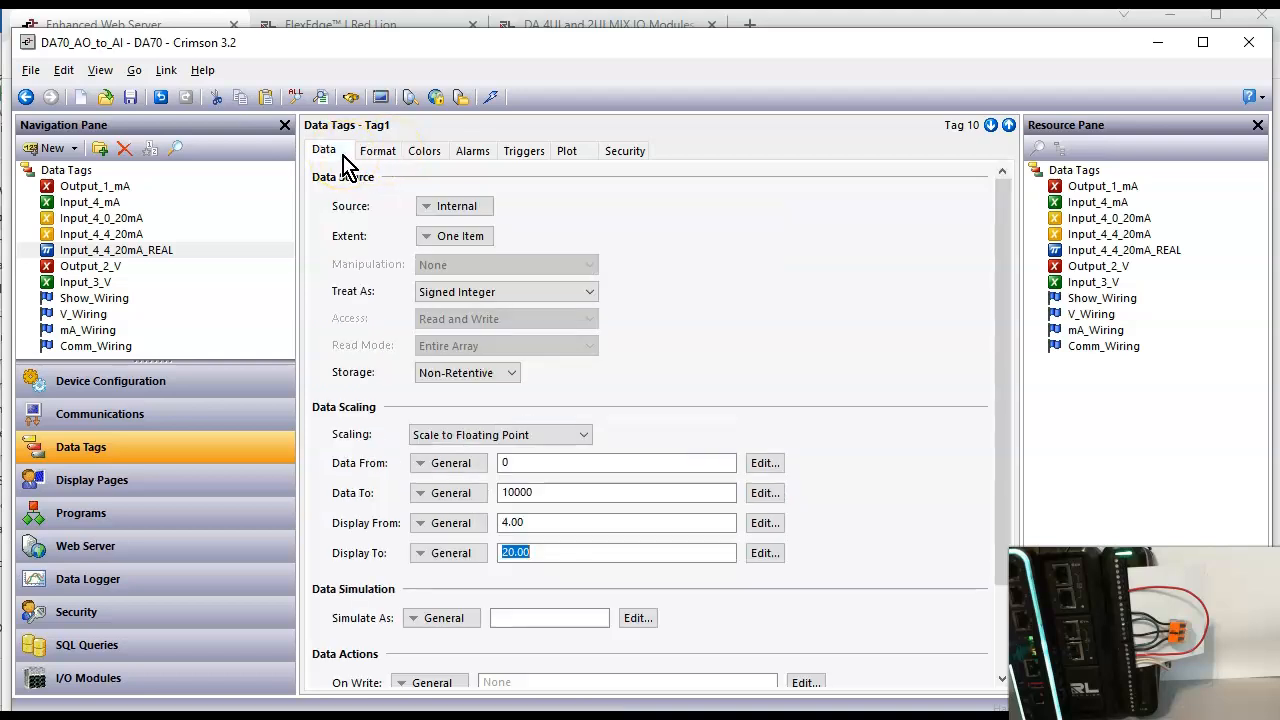
pyautogui.click(60, 267)
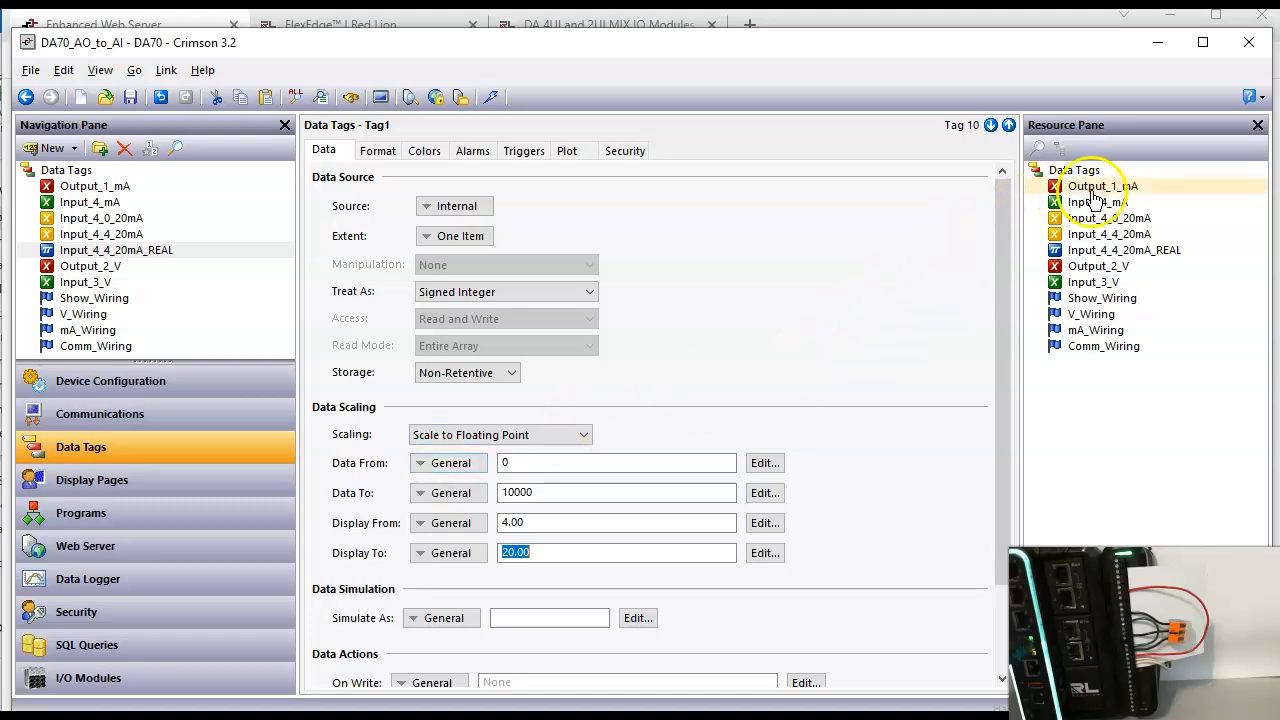
pyautogui.moveTo(1097, 207); pyautogui.dragTo(487, 213)
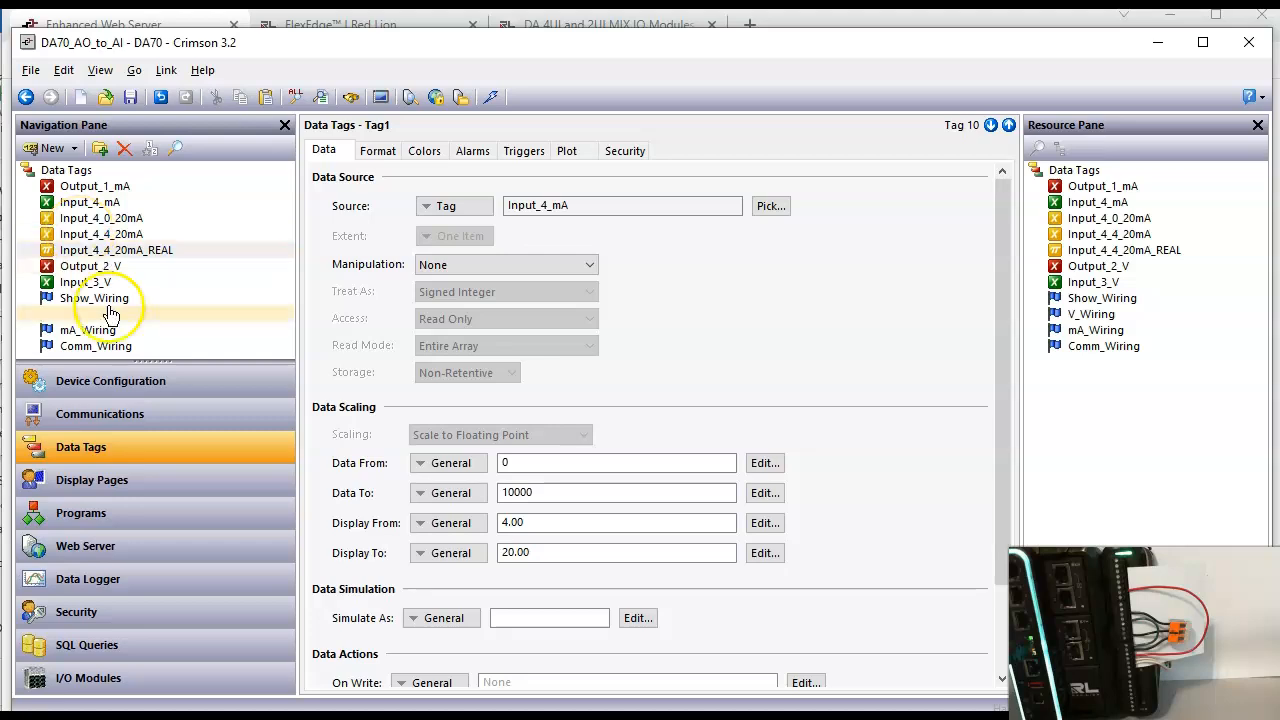
# Step: Place the Input_4_4_20mA and Input_4_4_20mA_REAL tags on the Main display page, one below the other under the Input_4_0_20mA box
pyautogui.click(130, 481)
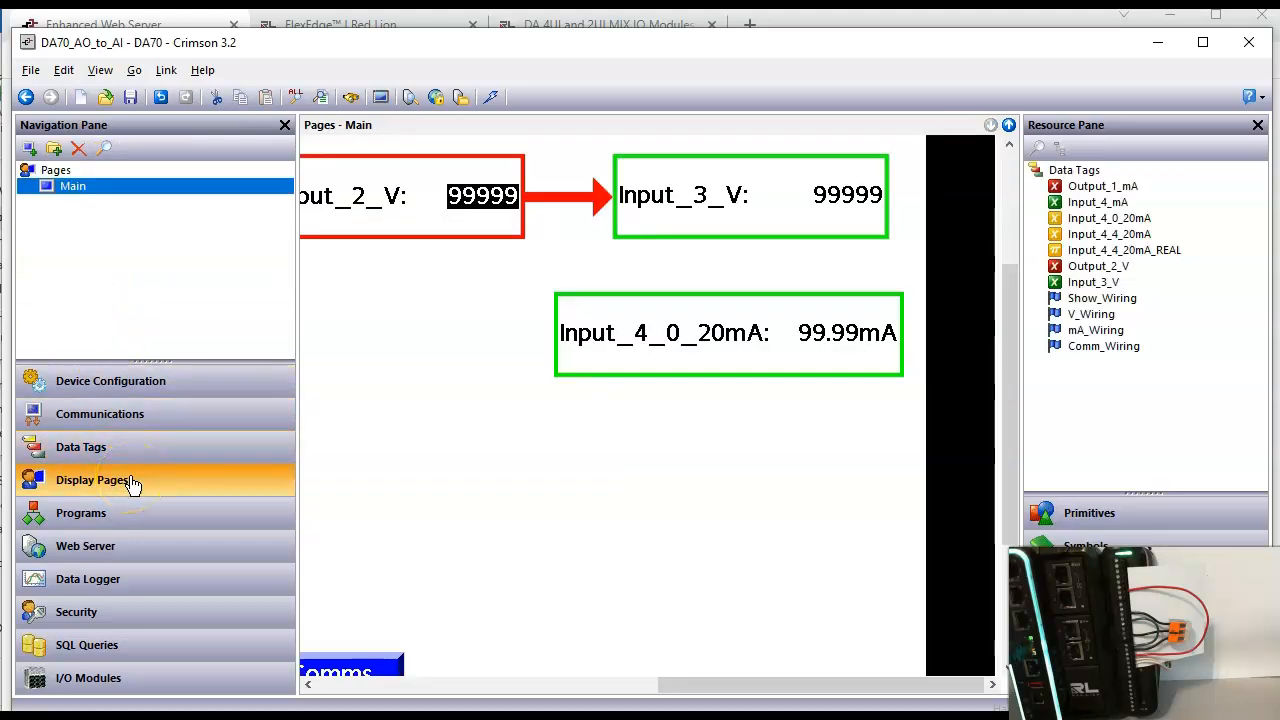
pyautogui.click(608, 512)
pyautogui.moveTo(1086, 240); pyautogui.dragTo(655, 434)
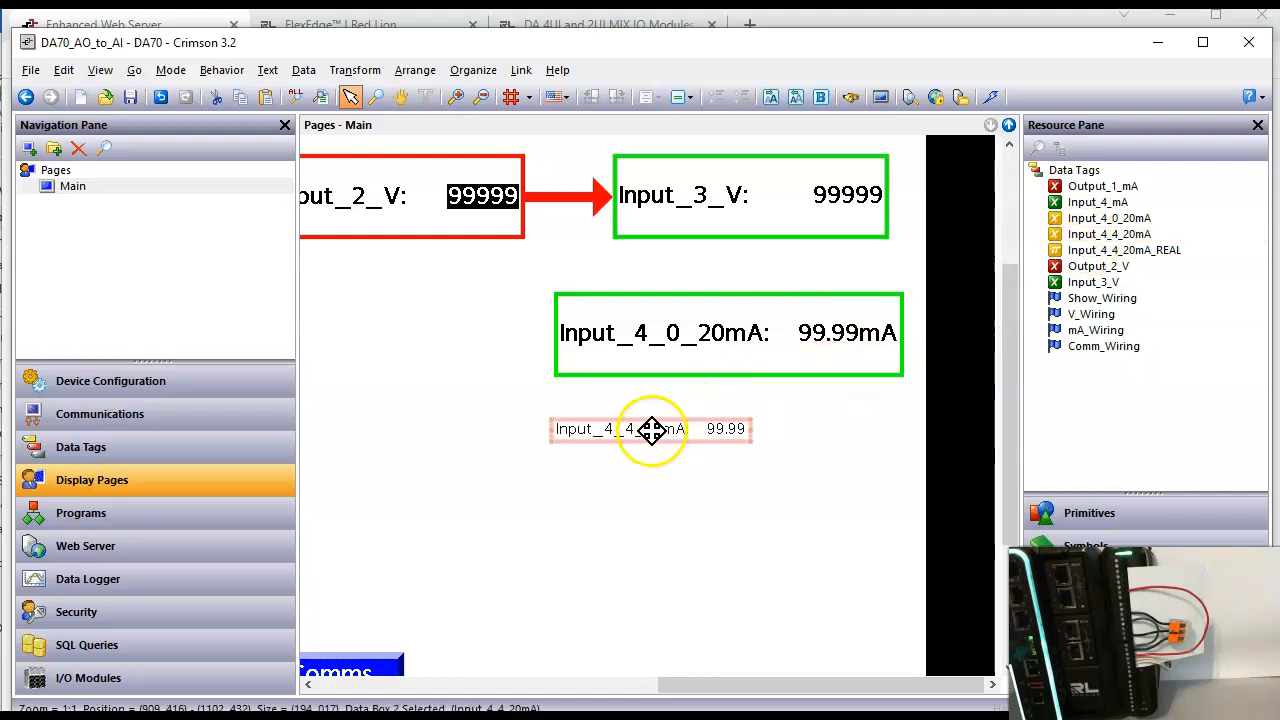
pyautogui.moveTo(1110, 250); pyautogui.dragTo(672, 520)
# Step: Select the two new tag boxes together and widen them to the right
pyautogui.moveTo(521, 401); pyautogui.dragTo(864, 582)
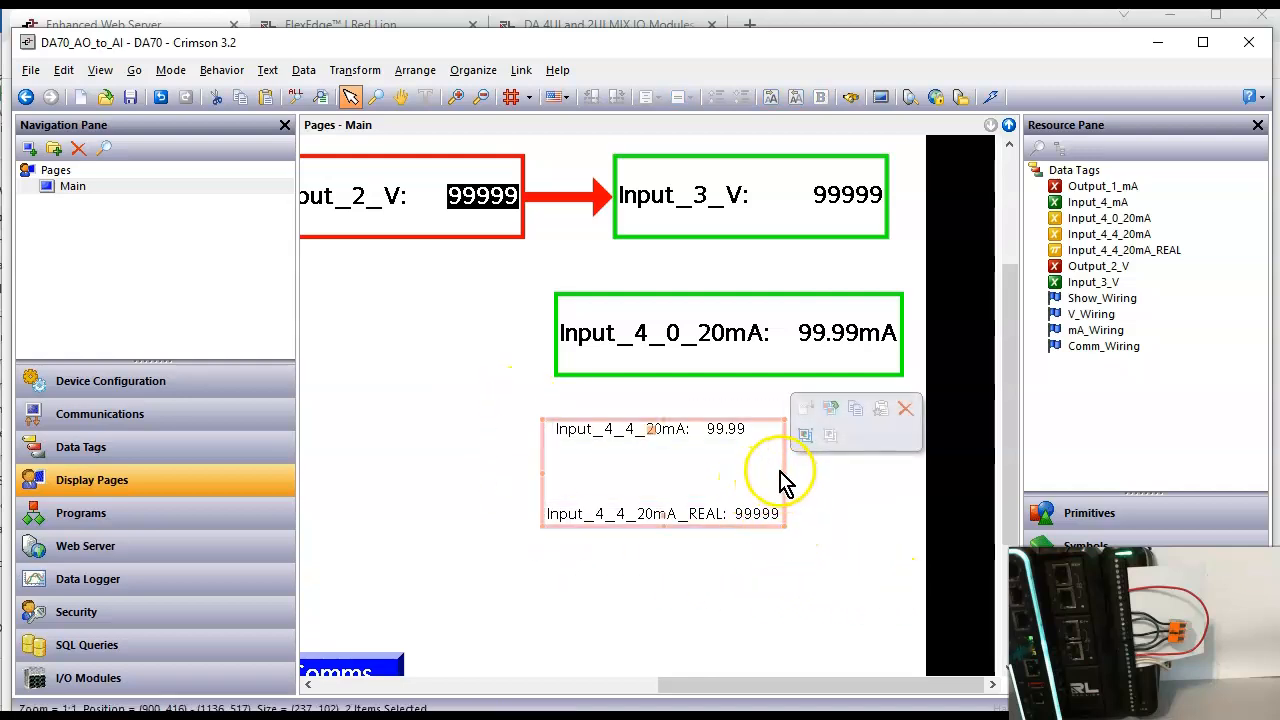
pyautogui.moveTo(778, 476); pyautogui.dragTo(918, 508)
pyautogui.click(780, 629)
# Step: Size both new tag boxes the same as the Input_4_0_20mA box and place Input_4_4_20mA_REAL just below Input_4_4_20mA
pyautogui.click(686, 432)
pyautogui.rightClick(684, 432)
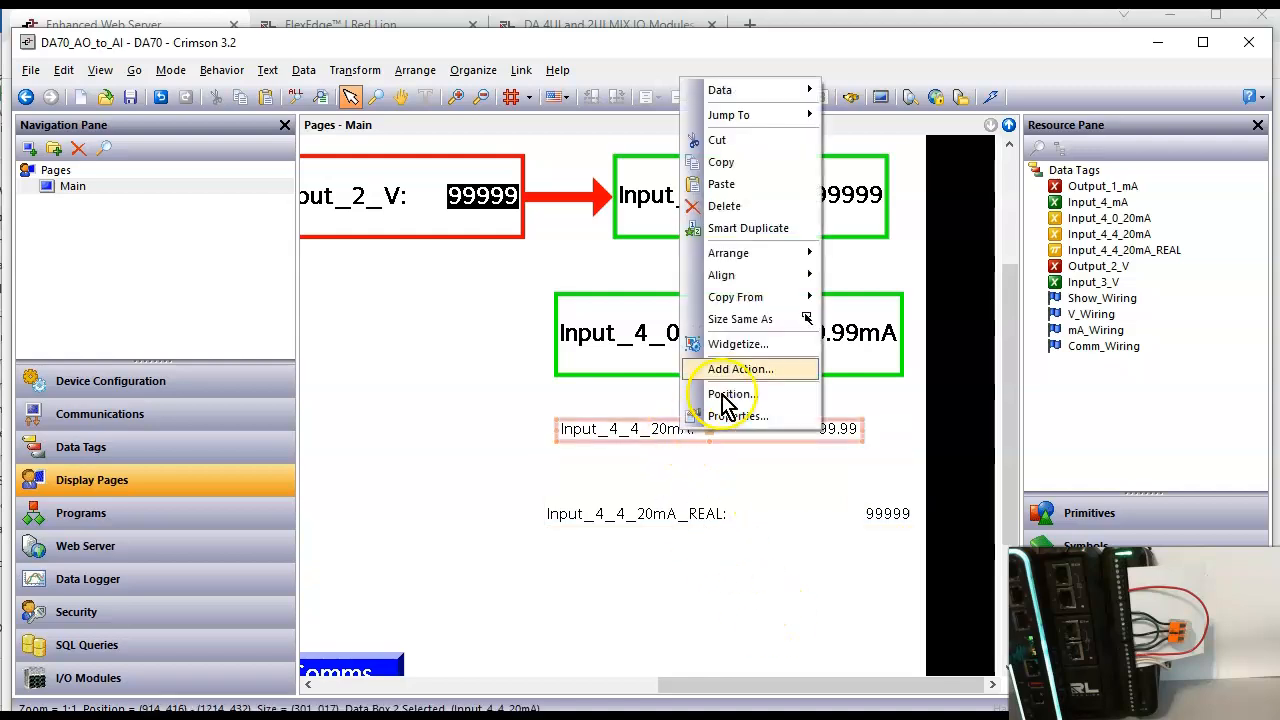
pyautogui.click(760, 319)
pyautogui.click(734, 337)
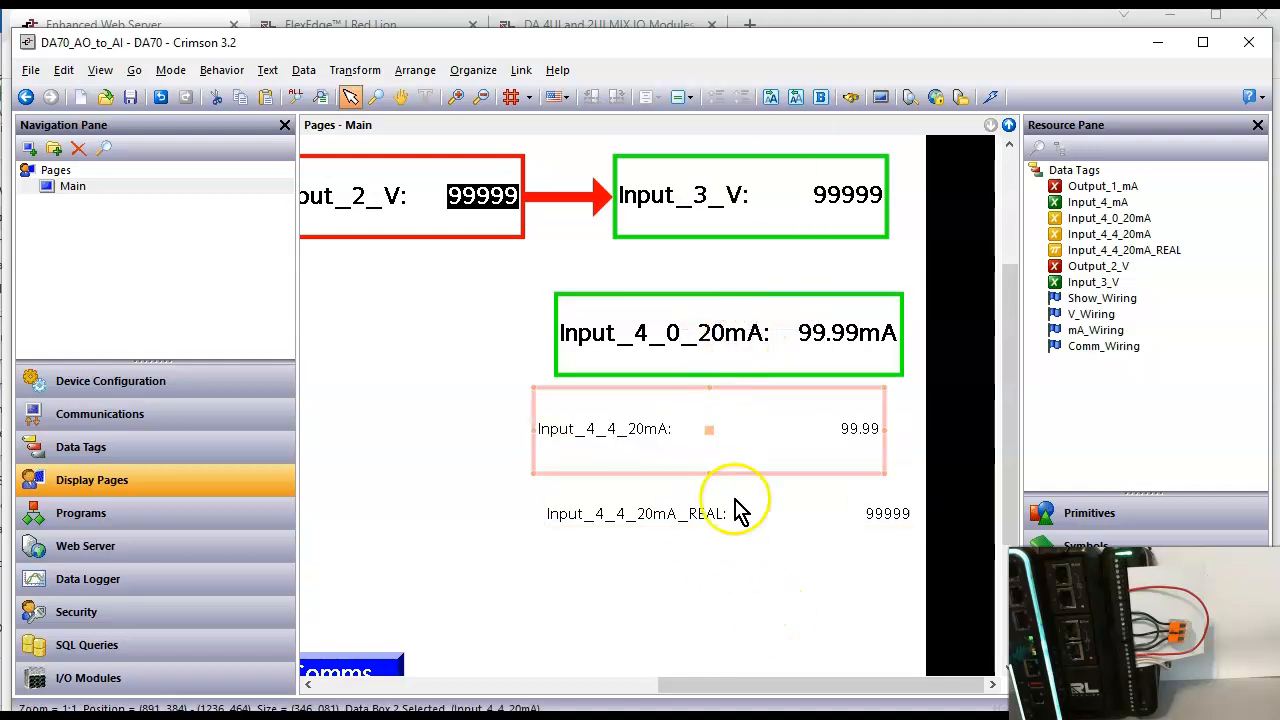
pyautogui.rightClick(731, 528)
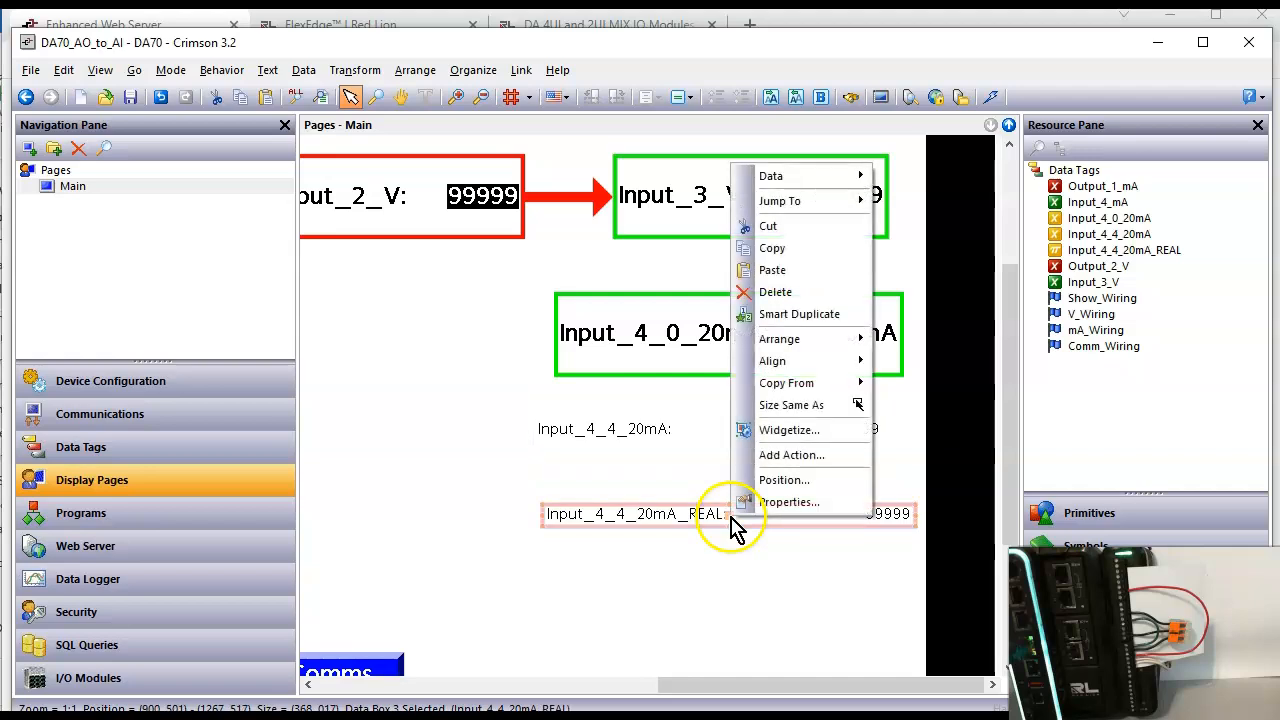
pyautogui.click(795, 408)
pyautogui.click(752, 370)
pyautogui.moveTo(751, 508)
pyautogui.mouseDown()
pyautogui.moveTo(723, 500)
pyautogui.moveTo(737, 523)
pyautogui.mouseUp()
pyautogui.click(794, 654)
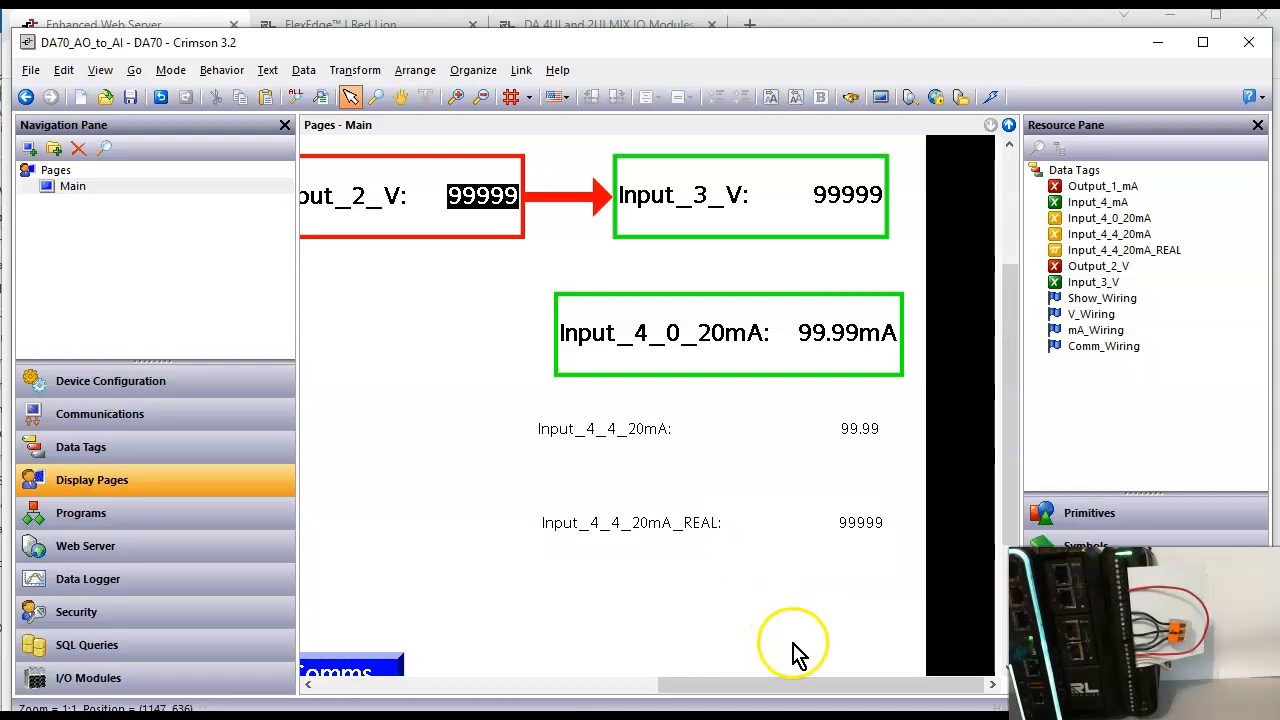
# Step: Copy all formatting from the Input_4_0_20mA box to the Input_4_4_20mA and Input_4_4_20mA_REAL boxes
pyautogui.click(771, 430)
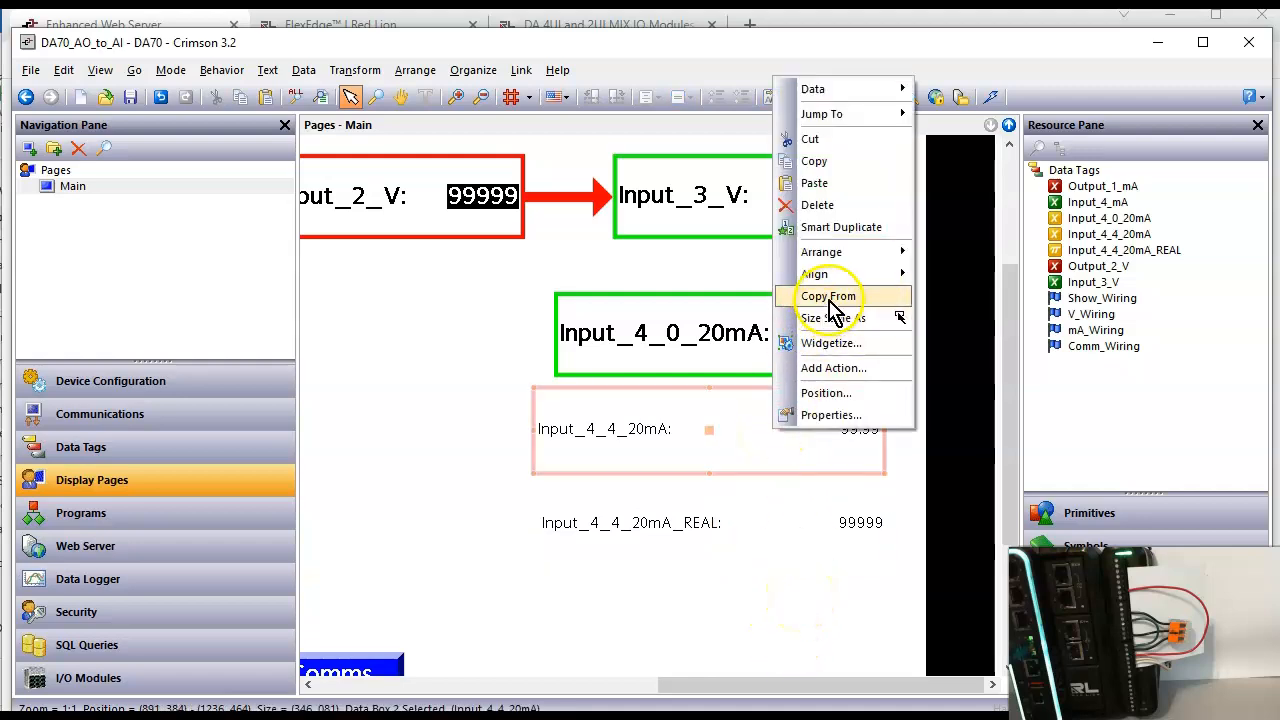
pyautogui.moveTo(840, 296)
pyautogui.click(972, 292)
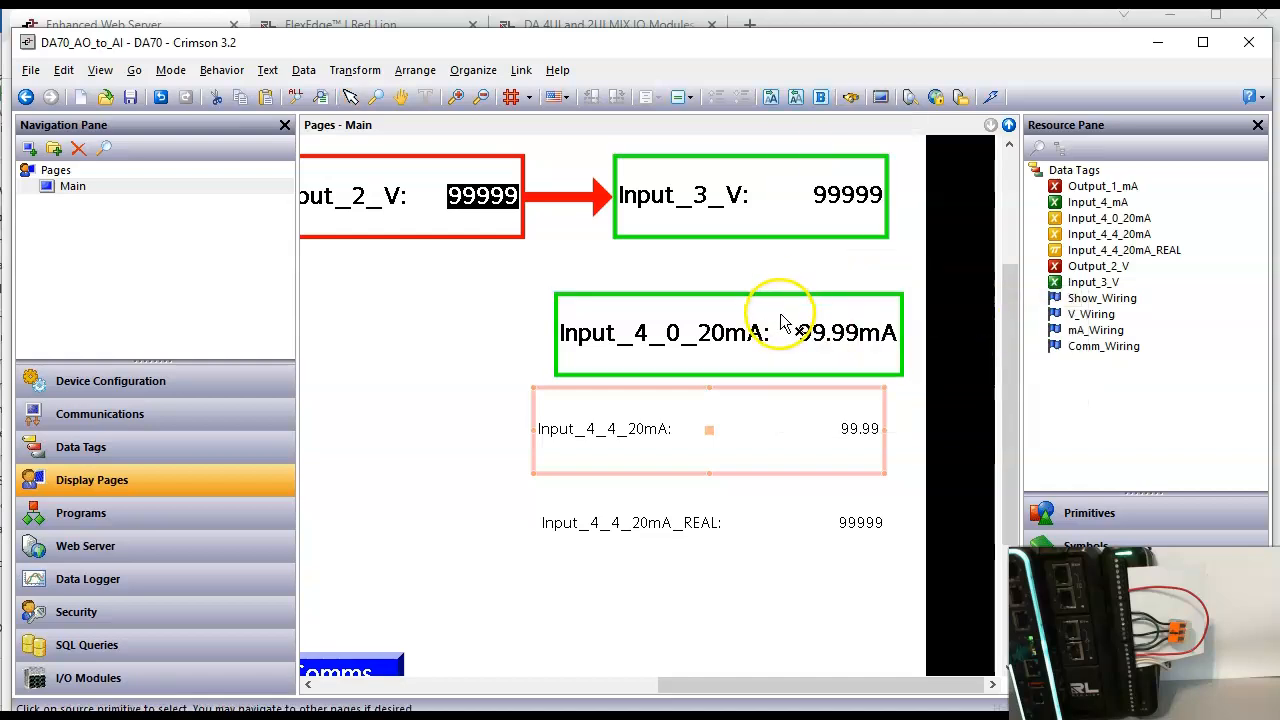
pyautogui.click(762, 330)
pyautogui.click(767, 531)
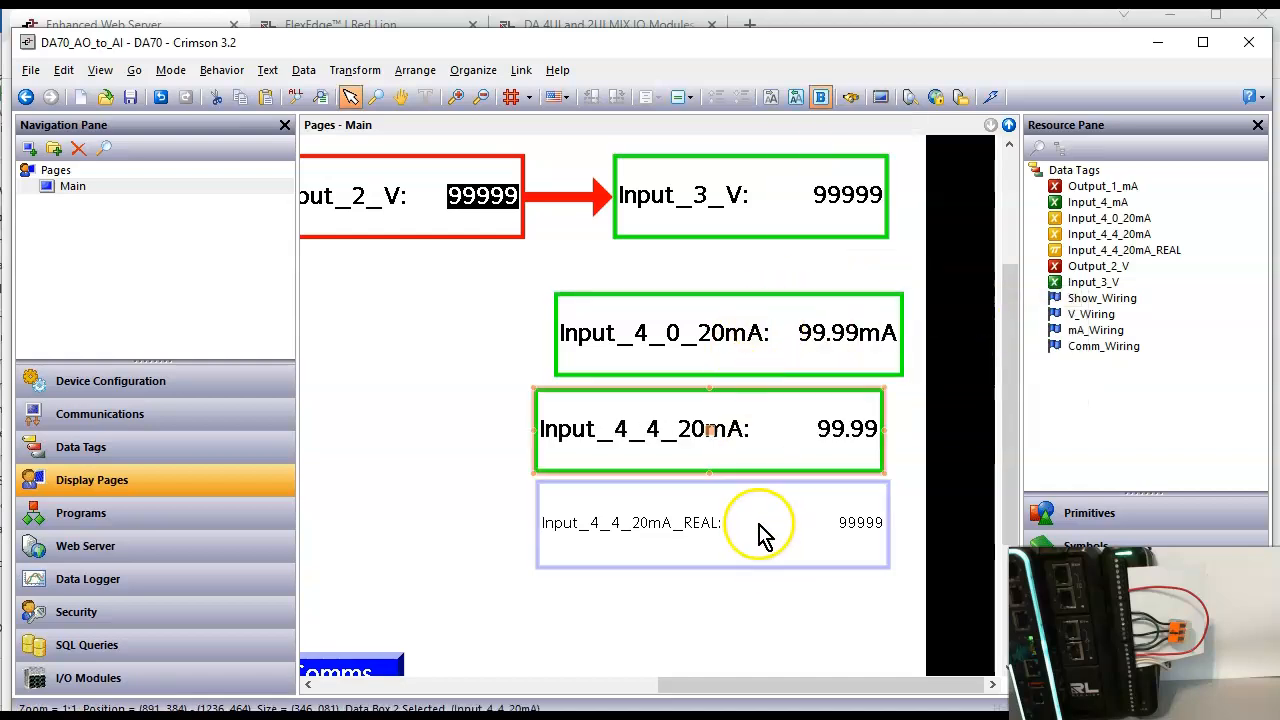
pyautogui.rightClick(767, 531)
pyautogui.moveTo(840, 398)
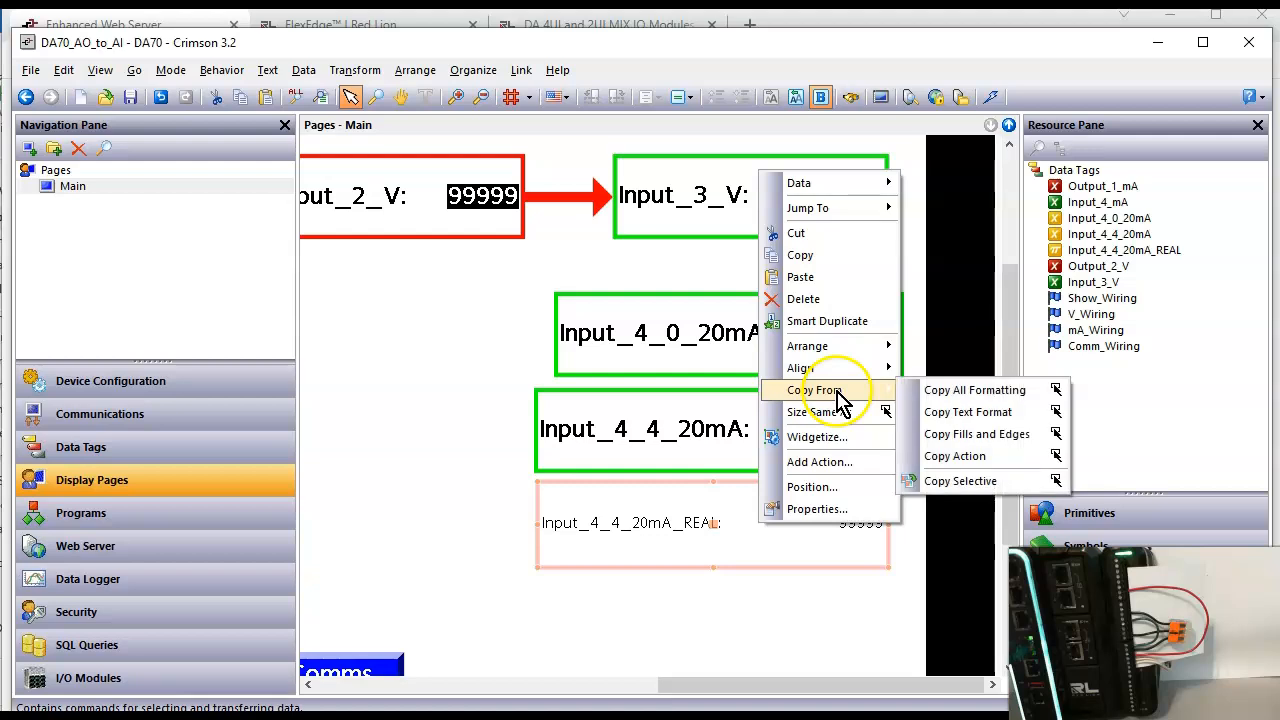
pyautogui.click(940, 390)
pyautogui.click(786, 334)
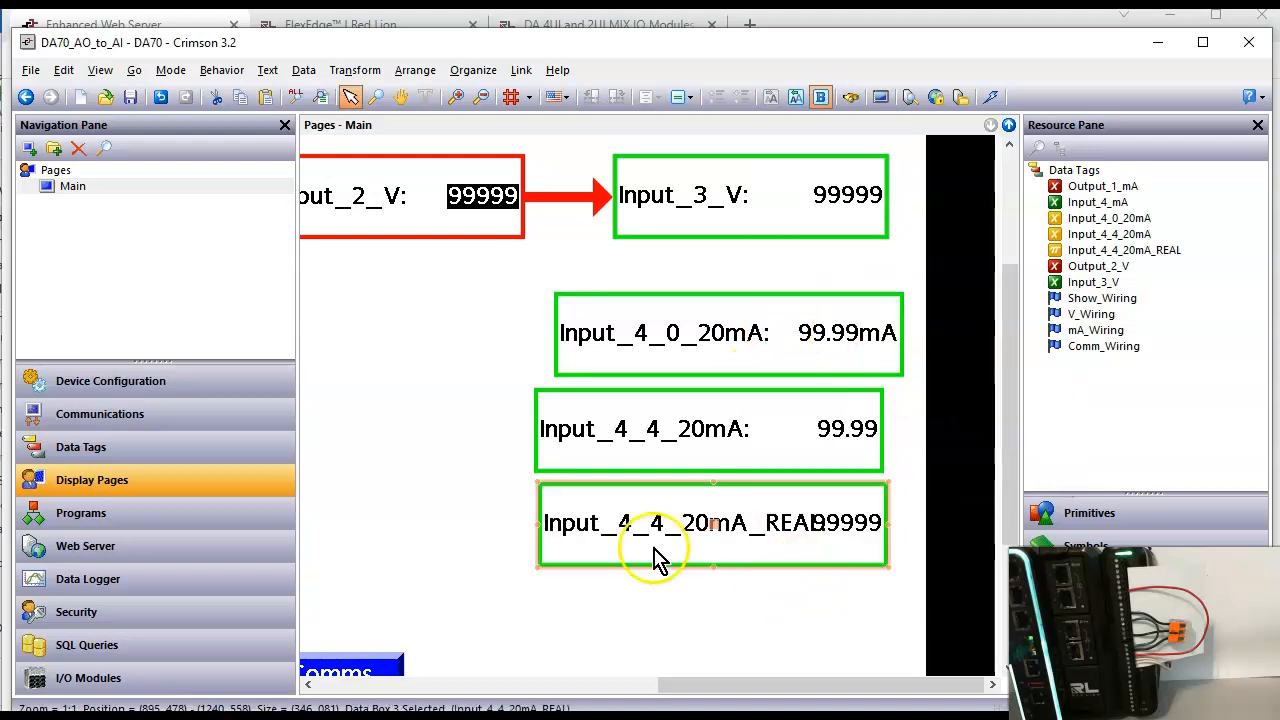
# Step: Extend the Input_4_4_20mA_REAL box to the left so its label and value no longer overlap
pyautogui.moveTo(538, 531); pyautogui.dragTo(452, 530)
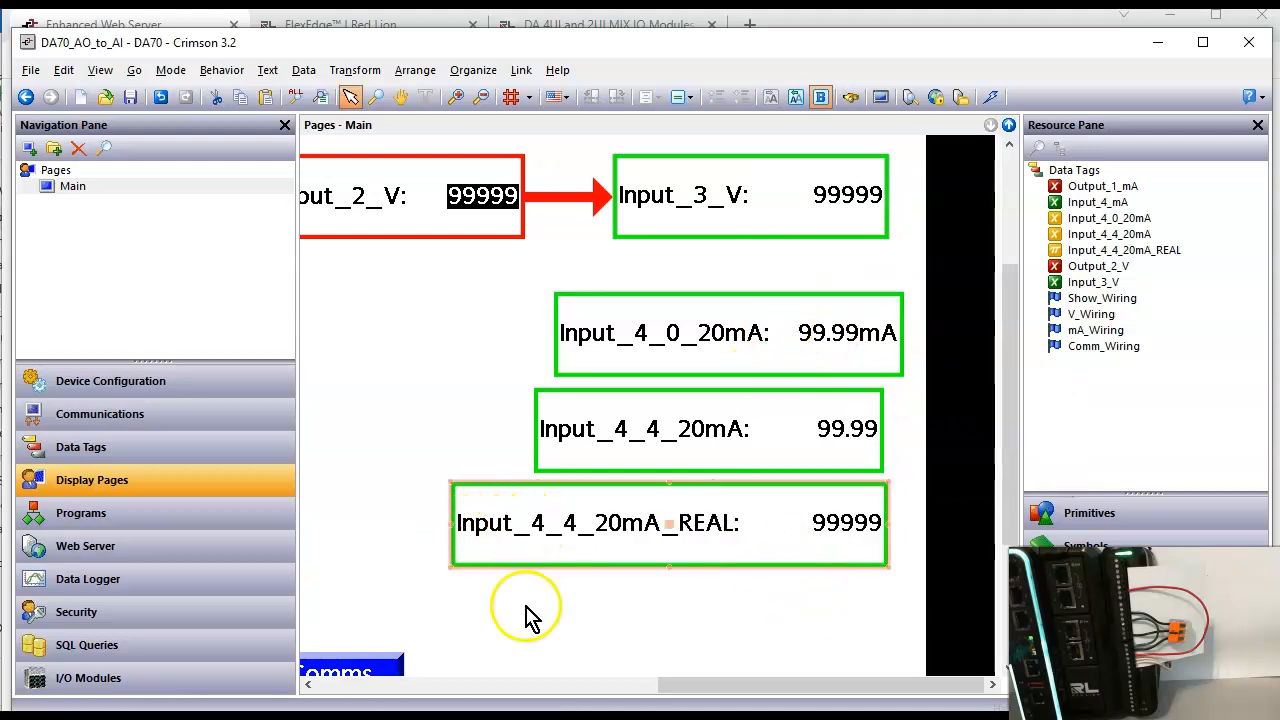
pyautogui.click(552, 626)
pyautogui.click(880, 535)
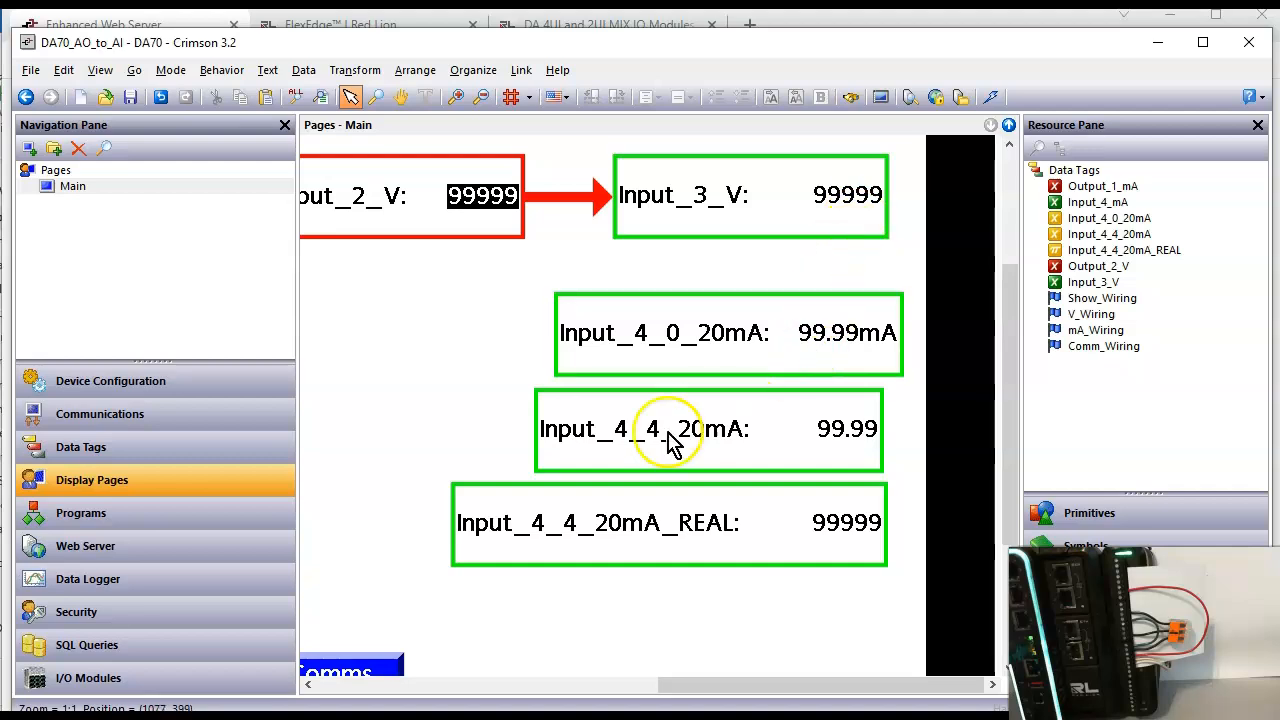
# Step: Check the Input_4_mA data tag's source, scaling and simulation value
pyautogui.click(188, 458)
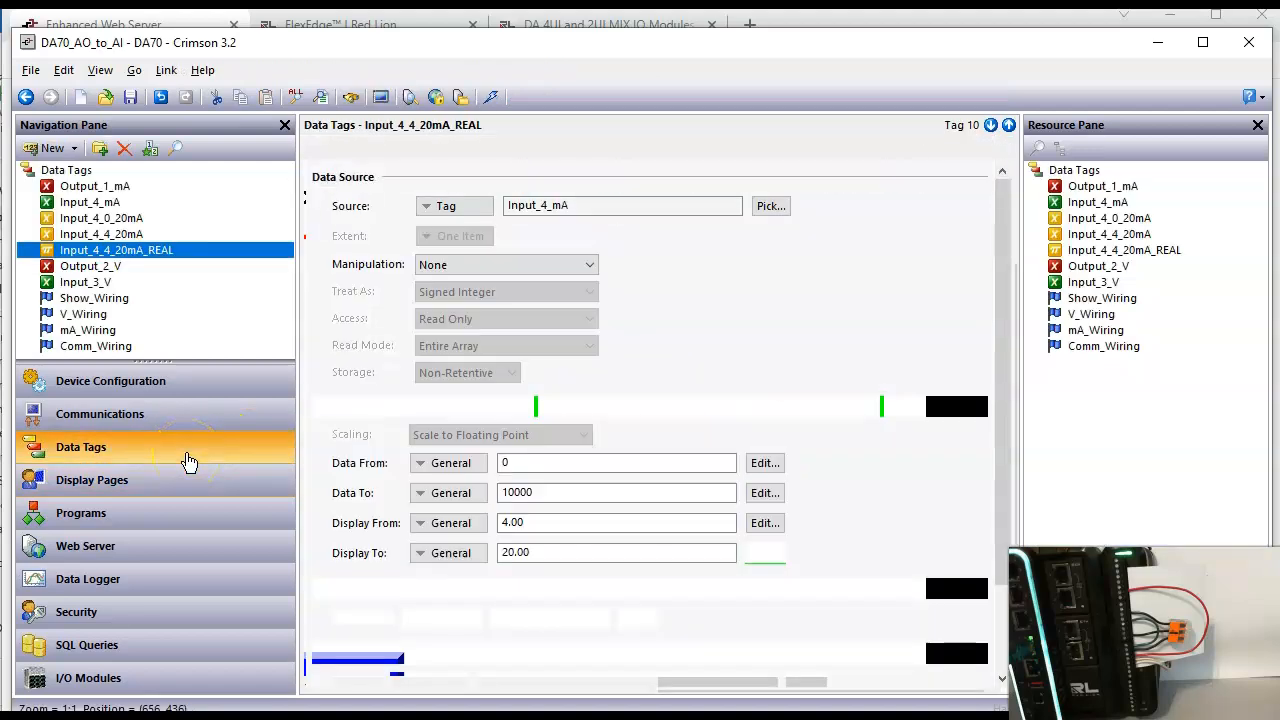
pyautogui.click(92, 202)
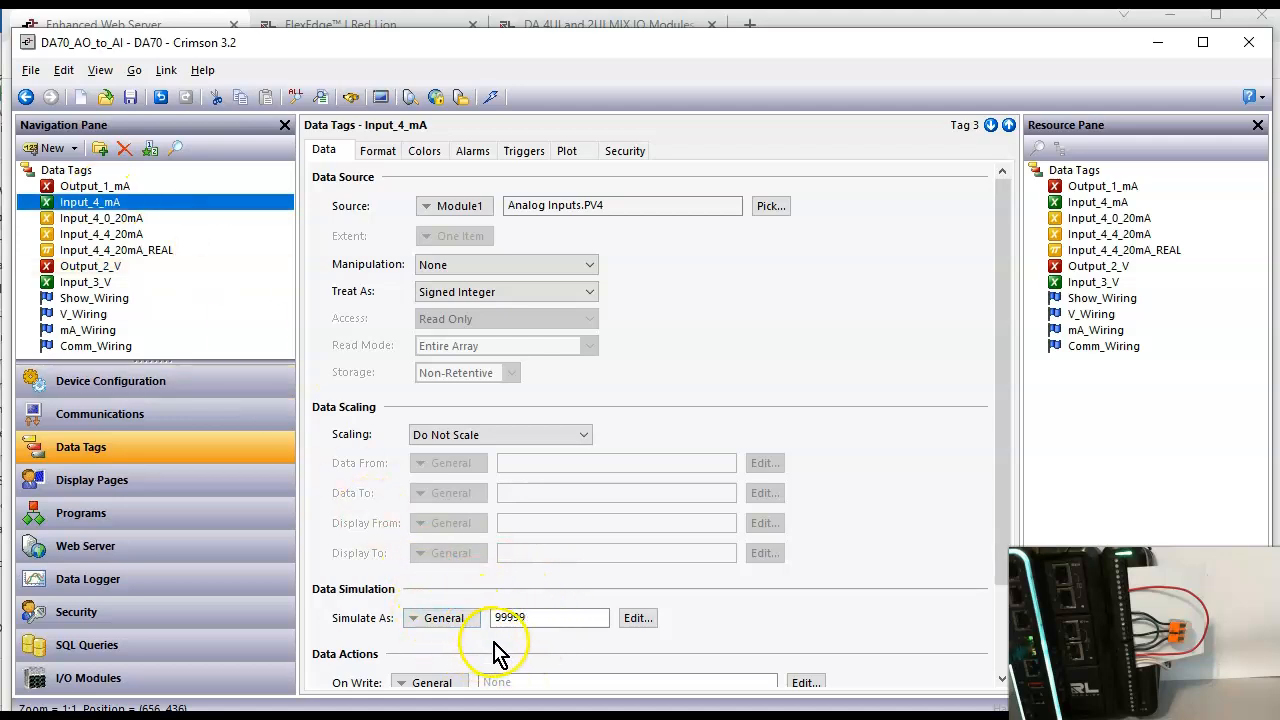
pyautogui.click(528, 626)
# Step: Download the updated database to the DA70 device
pyautogui.click(488, 97)
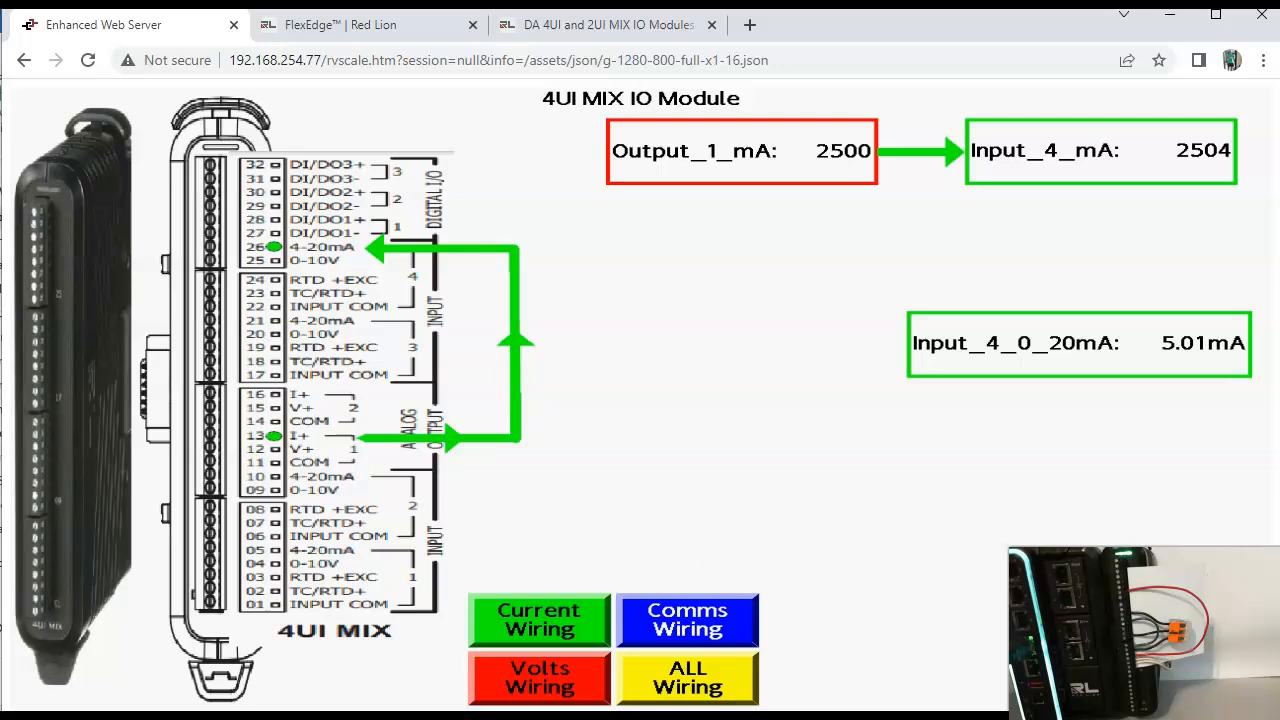
pyautogui.click(778, 716)
pyautogui.click(726, 678)
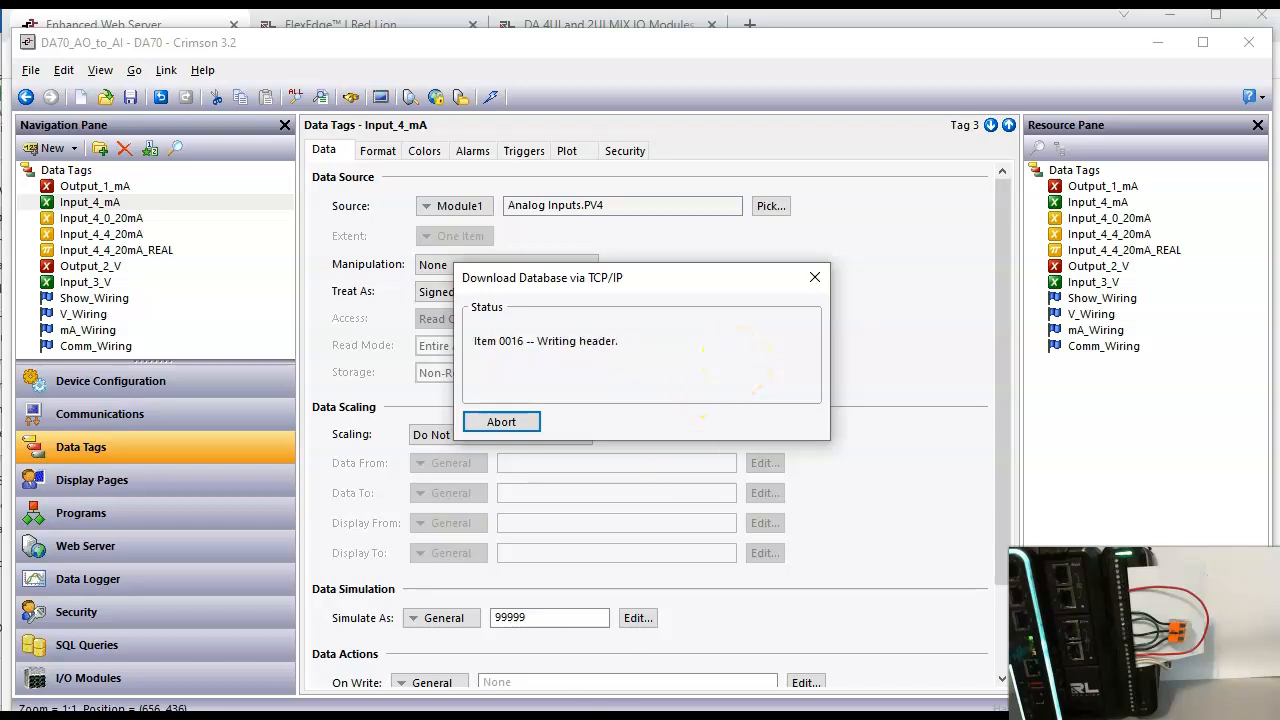
# Step: Switch to the Enhanced Web Server page in the browser and show the current wiring
pyautogui.click(390, 716)
pyautogui.click(663, 526)
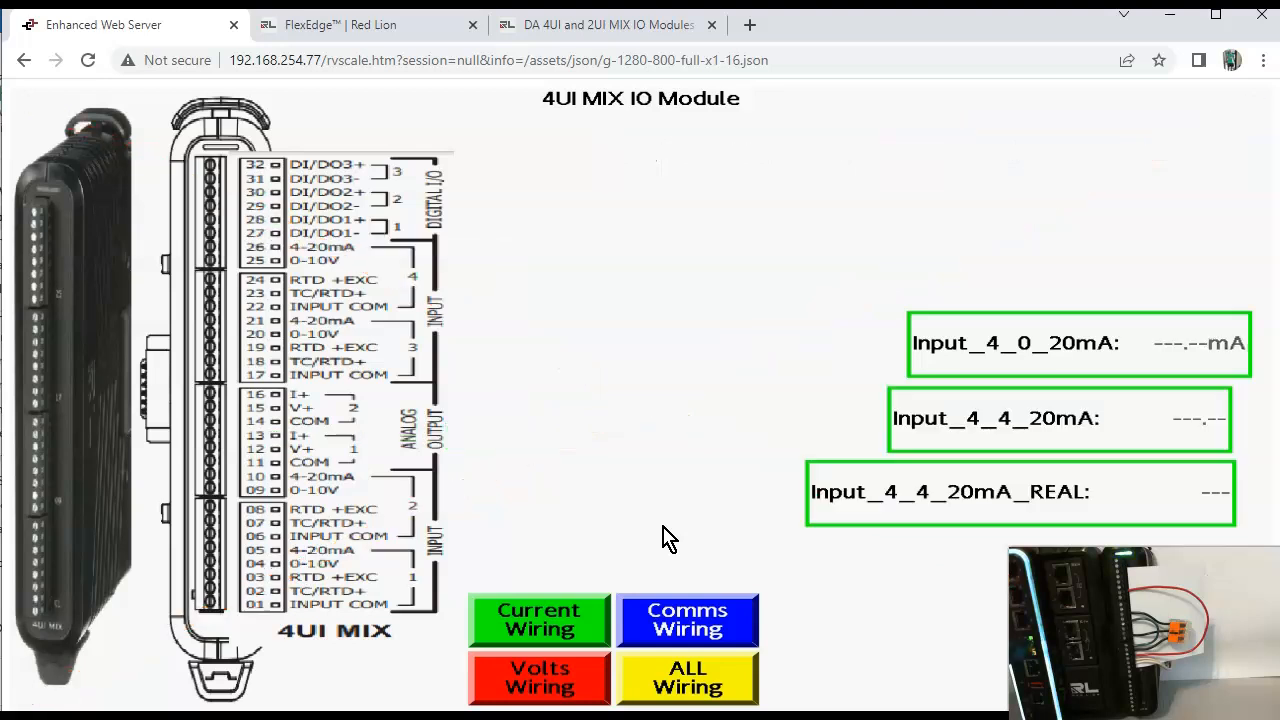
pyautogui.click(595, 626)
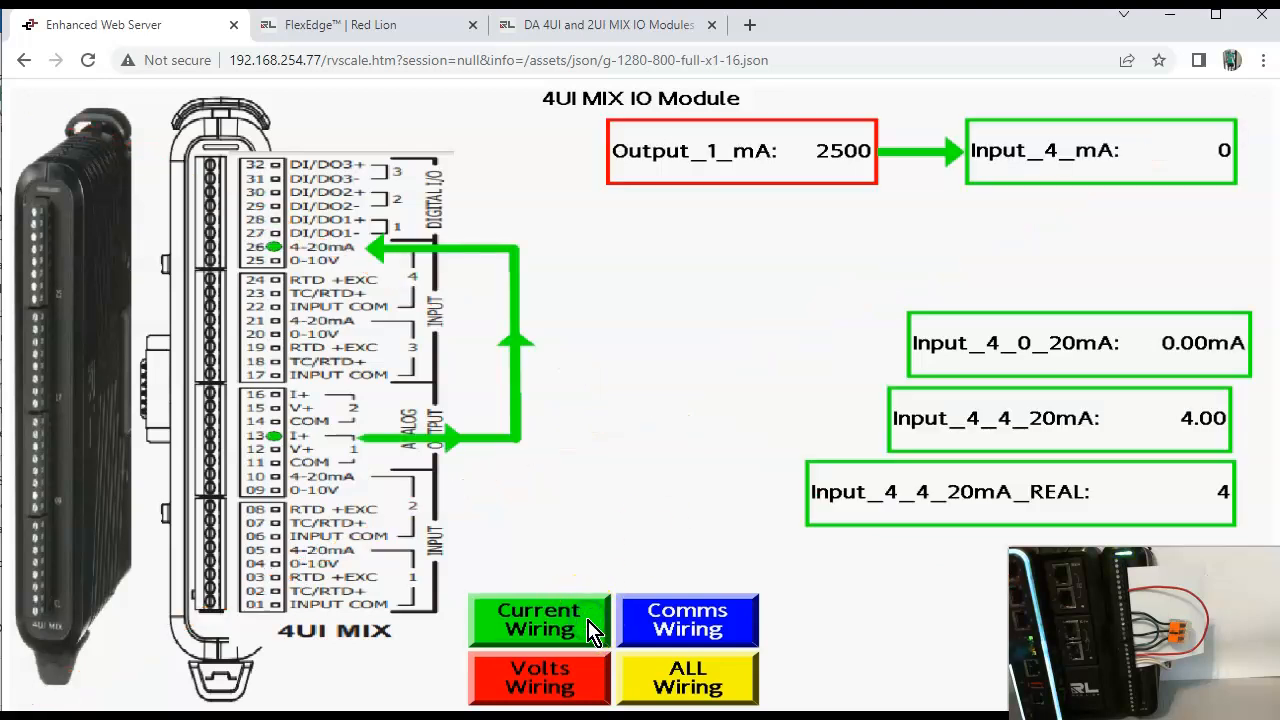
# Step: Test the current loop by setting Output_1_mA to 5000, 857 and 7500 in turn
pyautogui.click(862, 172)
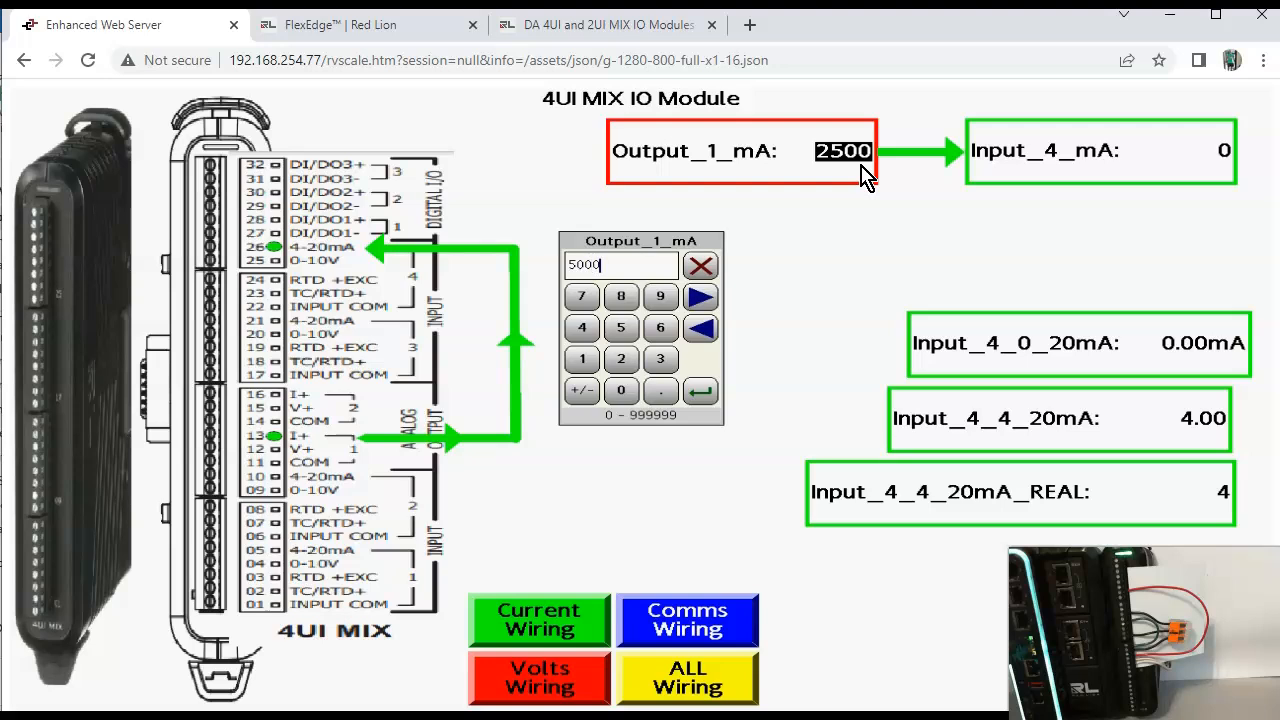
pyautogui.press('Return')
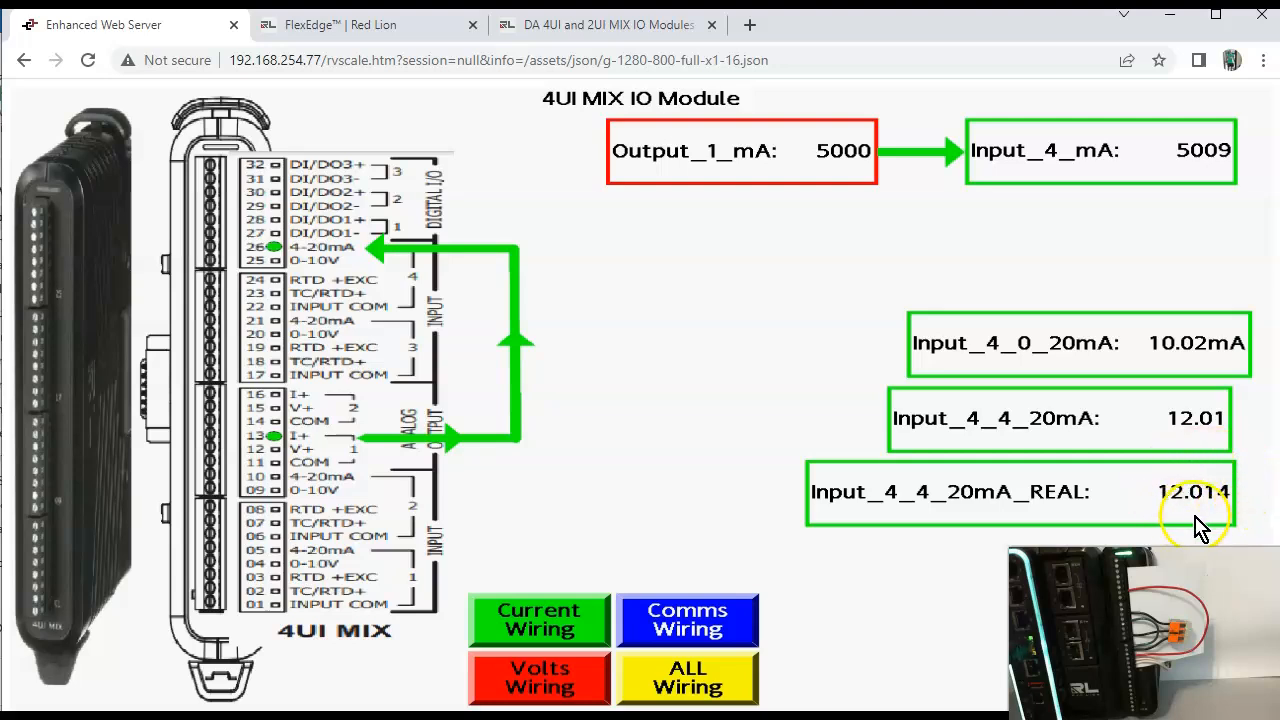
pyautogui.click(848, 153)
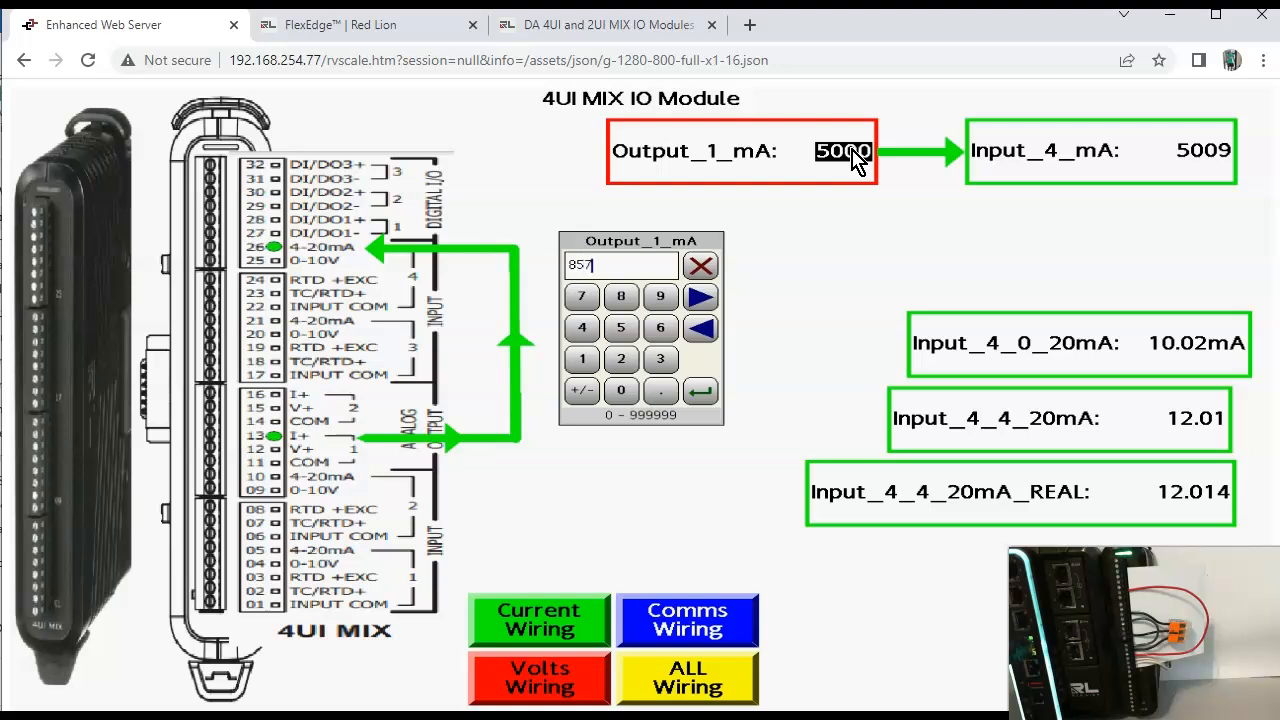
pyautogui.press('Return')
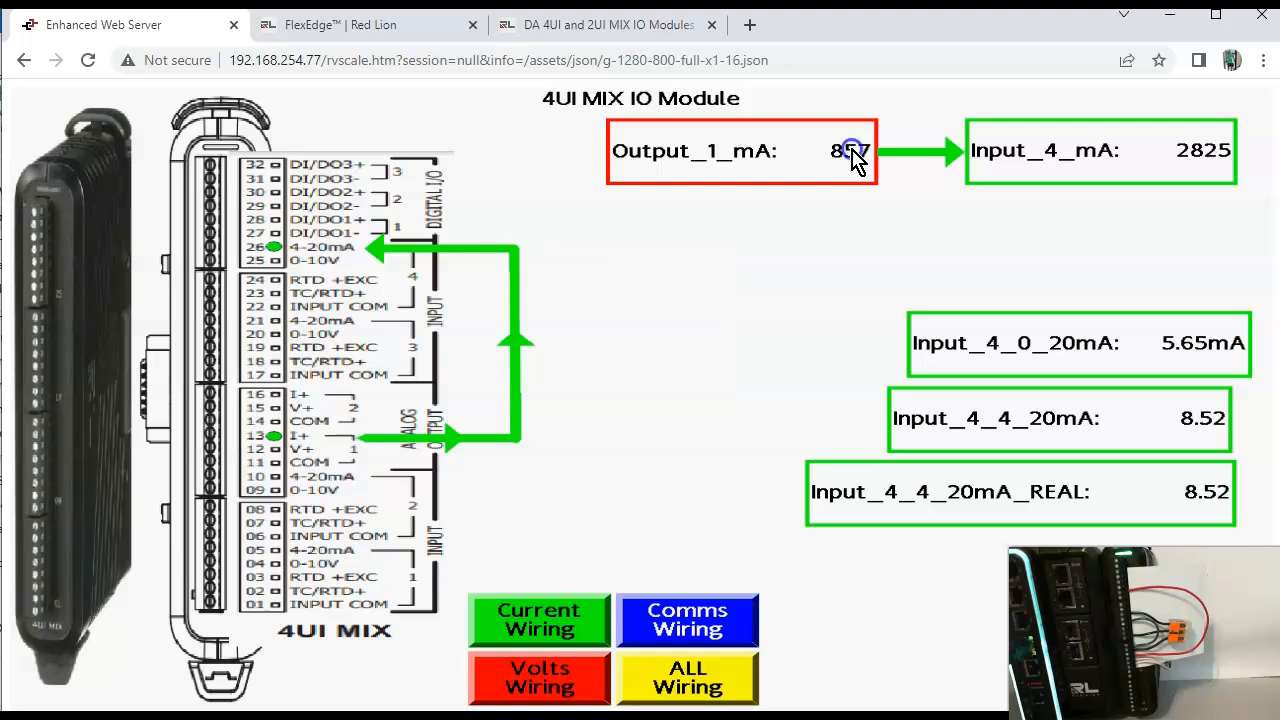
pyautogui.click(850, 153)
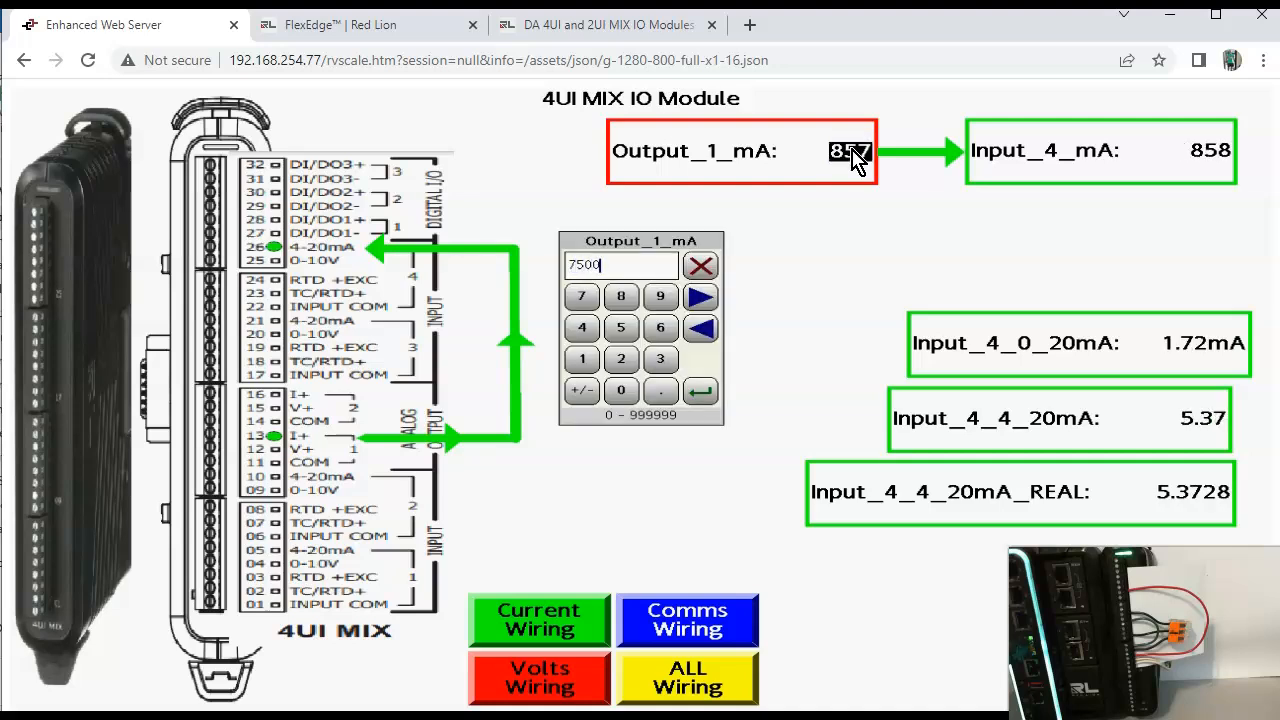
pyautogui.press('Return')
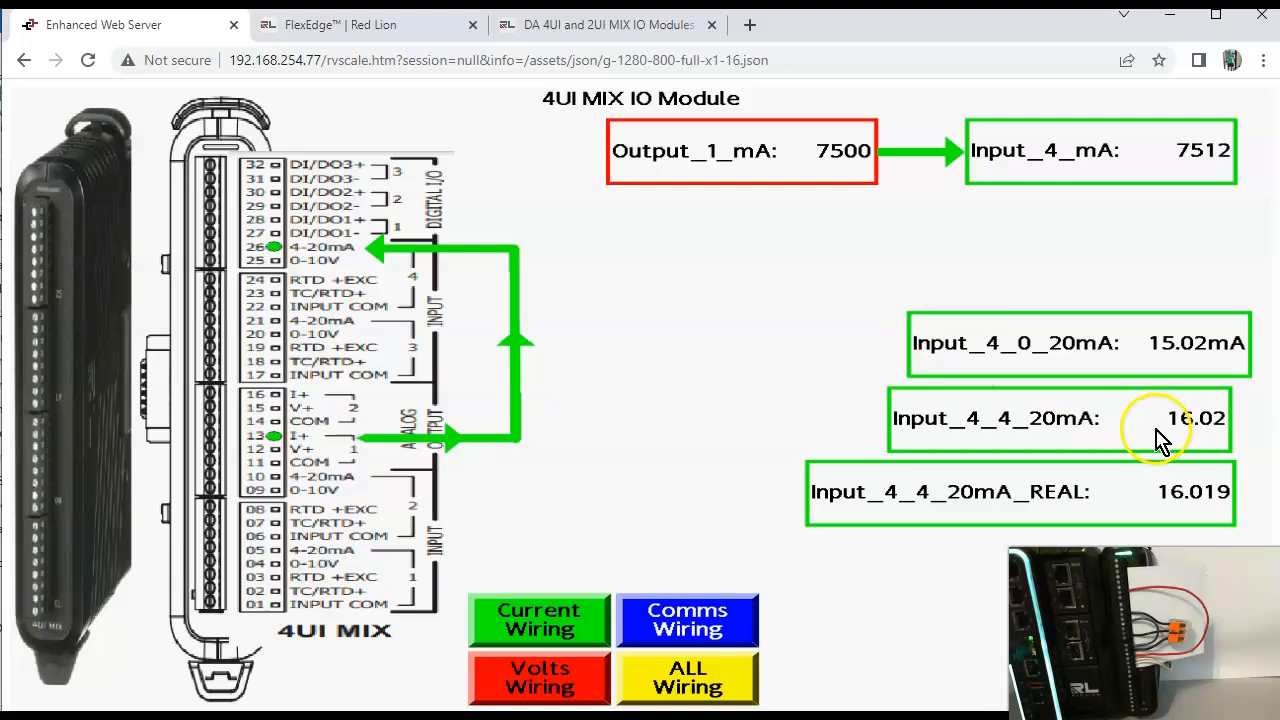
# Step: Set Output_1_mA to 2500 and then 0 for further loop tests, and return to Crimson 3.2
pyautogui.click(842, 162)
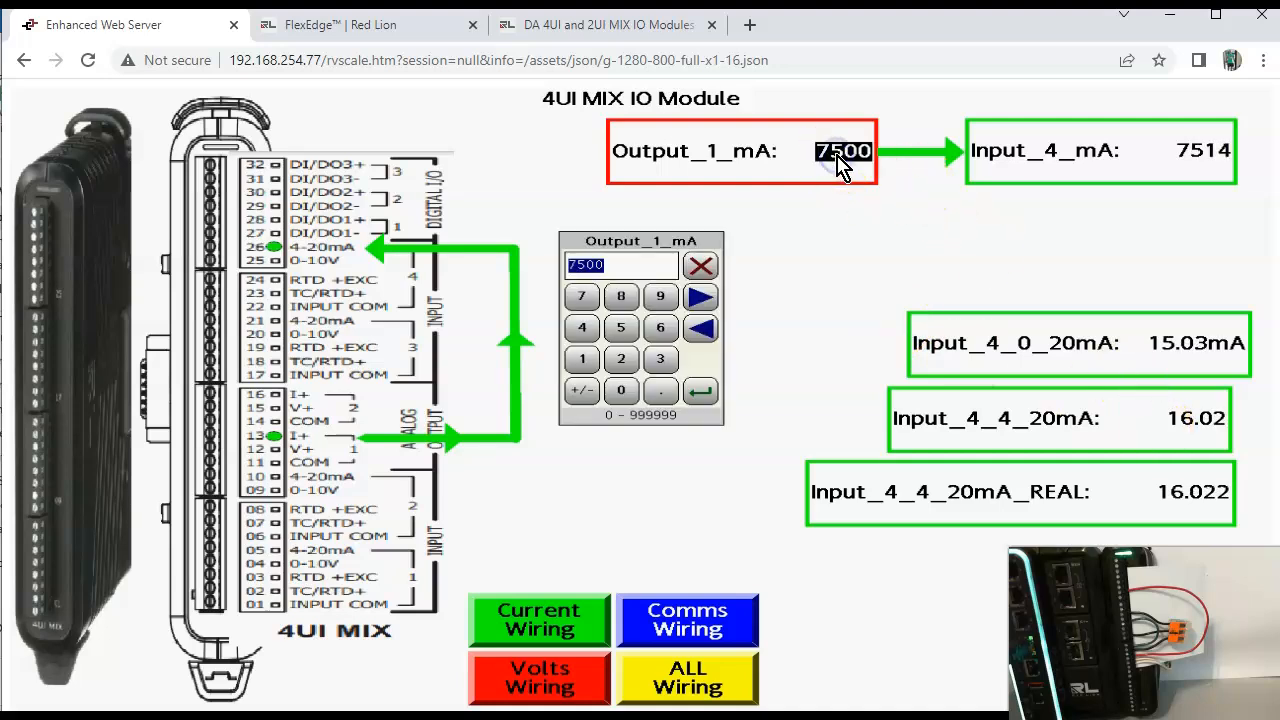
pyautogui.press('Return')
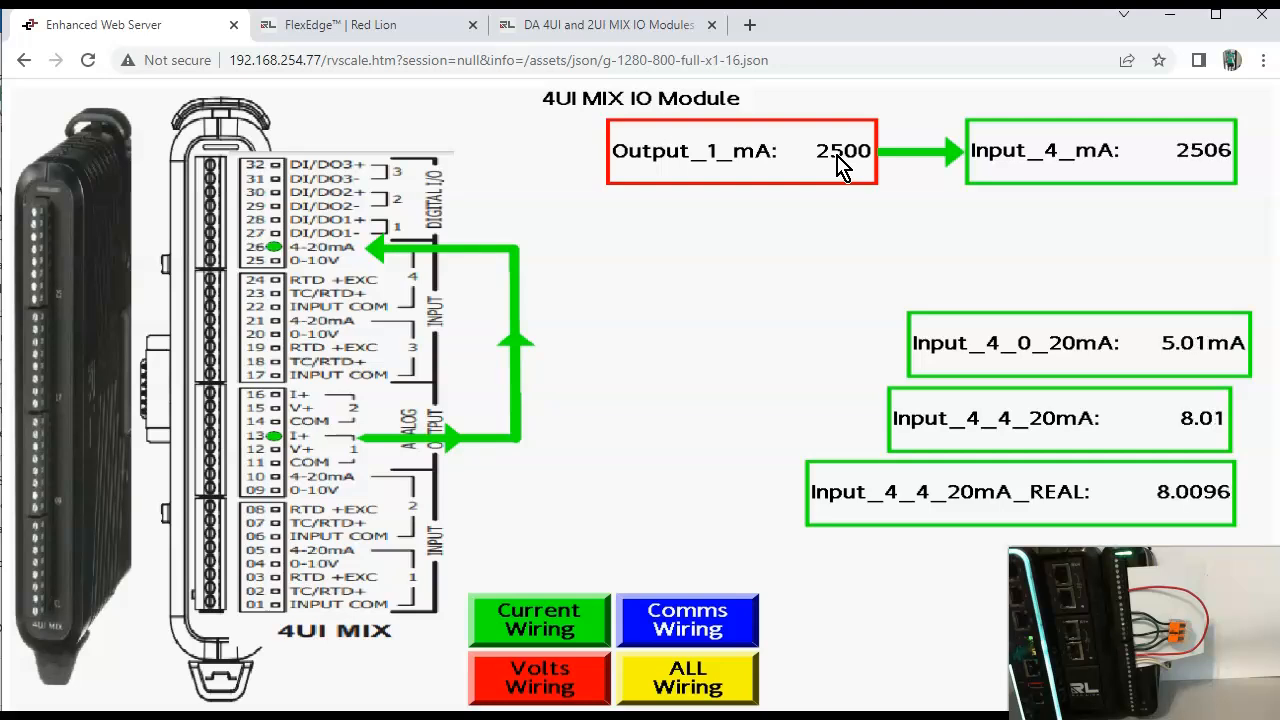
pyautogui.click(842, 162)
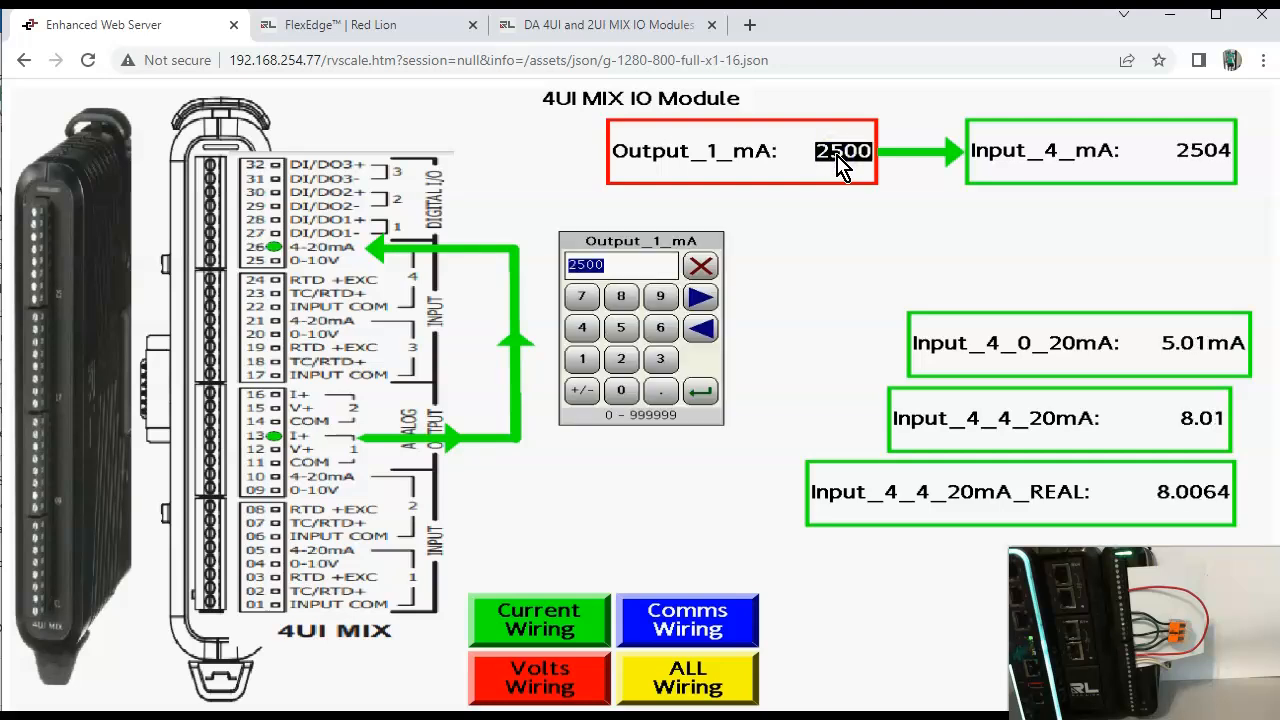
pyautogui.press('Return')
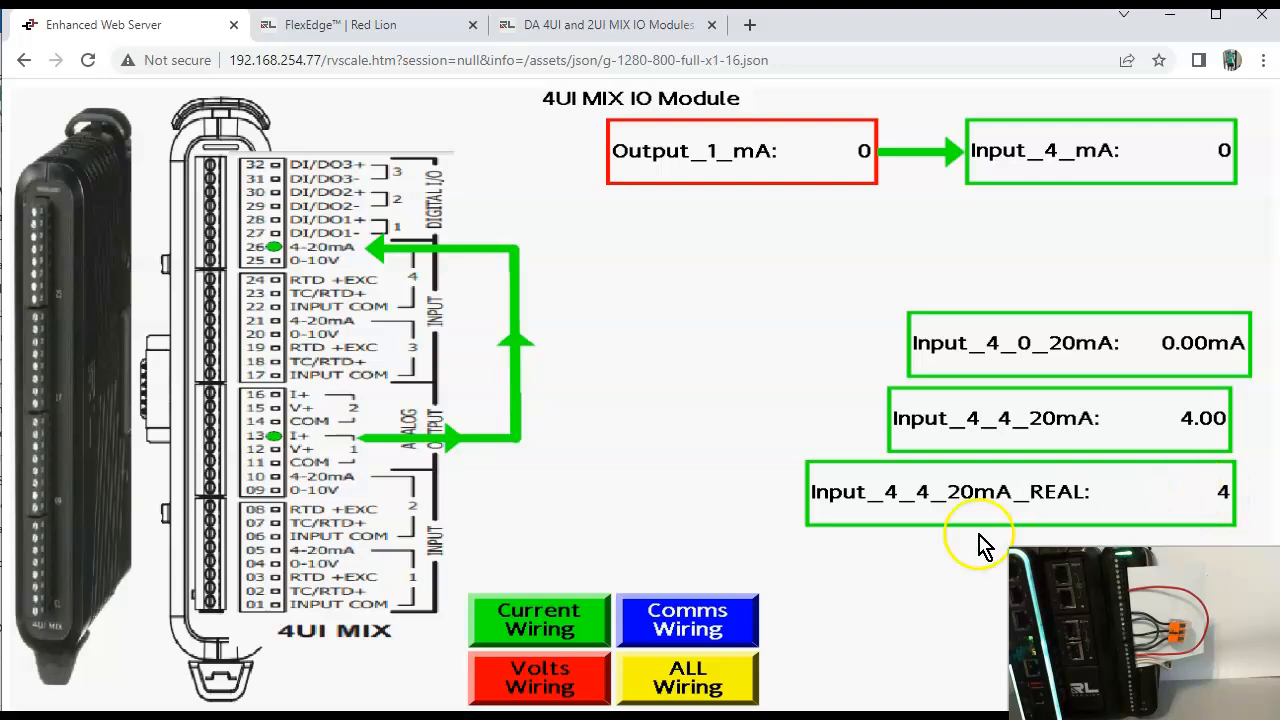
pyautogui.hotkey('alt', 'Tab')
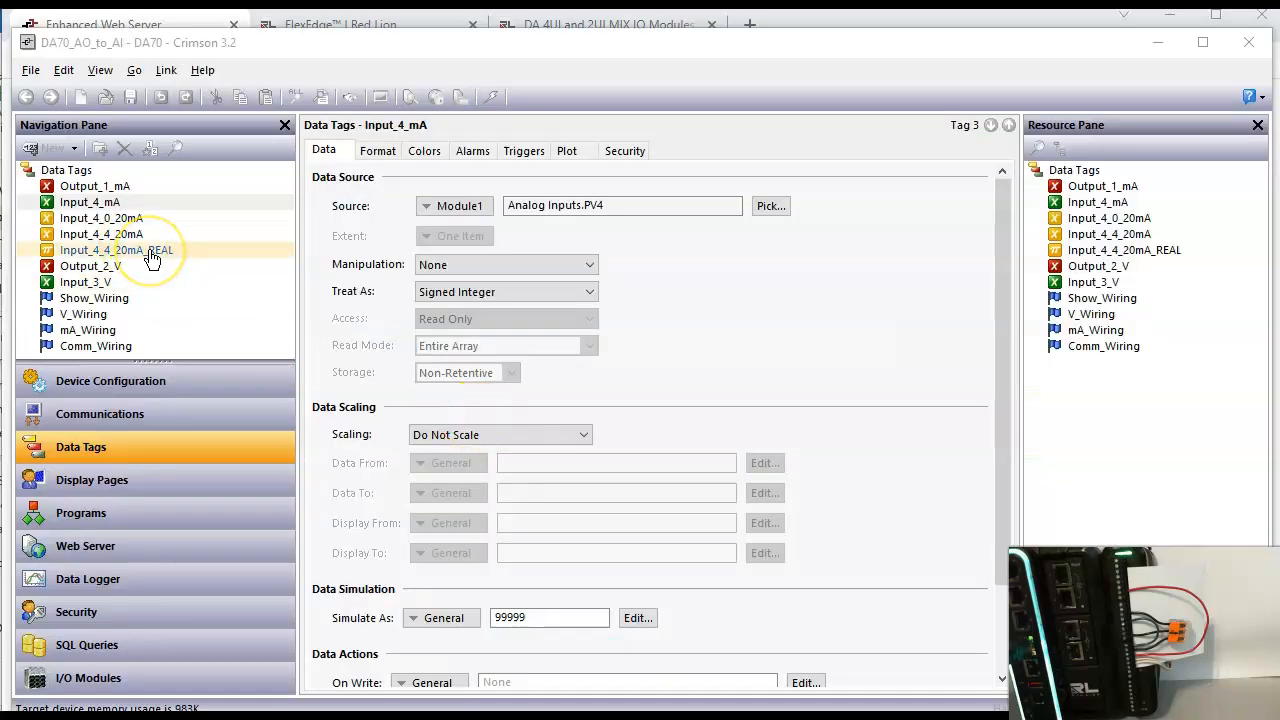
# Step: Give the Input_4_4_20mA_REAL tag a Numeric format with 2 digits before and 2 digits after the decimal point
pyautogui.click(158, 255)
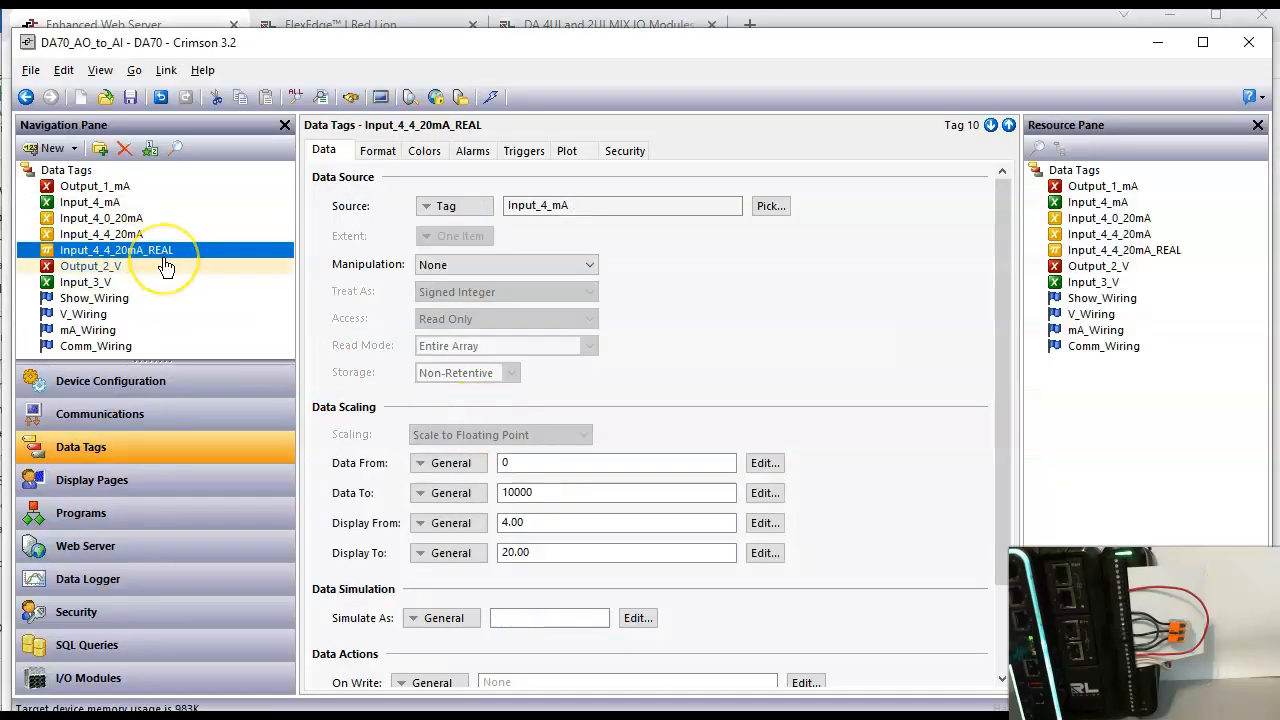
pyautogui.click(372, 156)
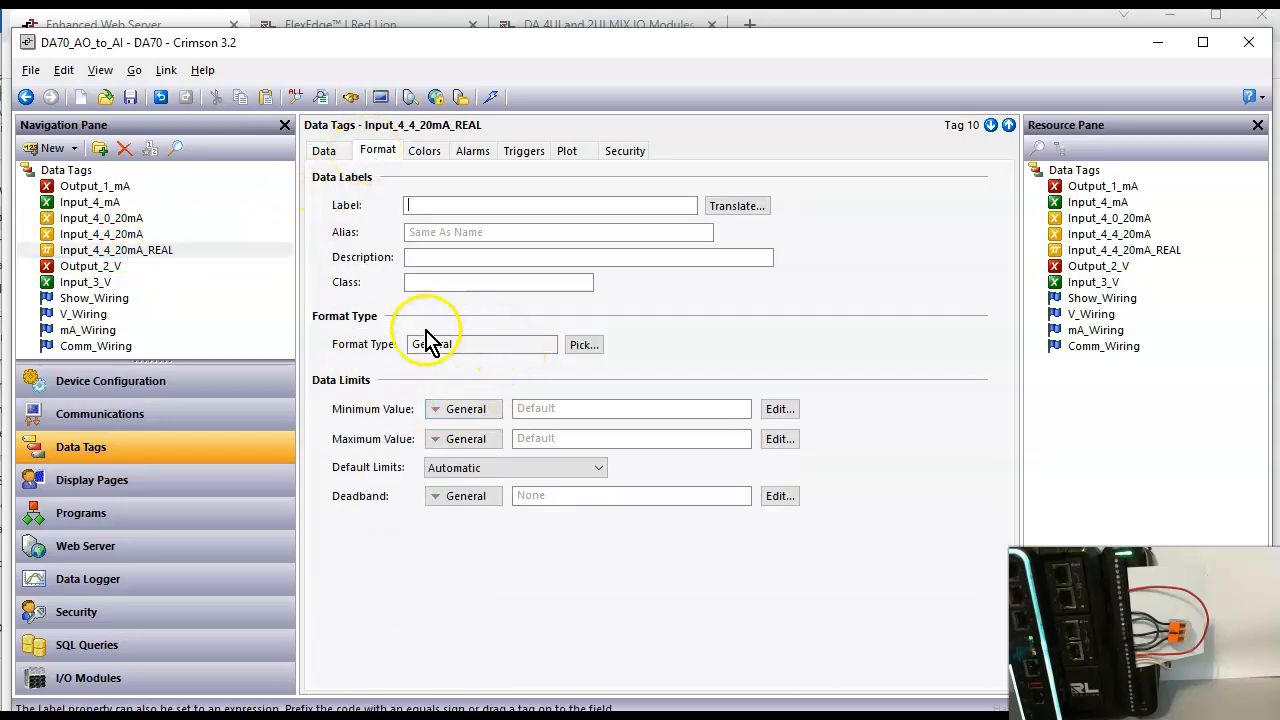
pyautogui.click(585, 346)
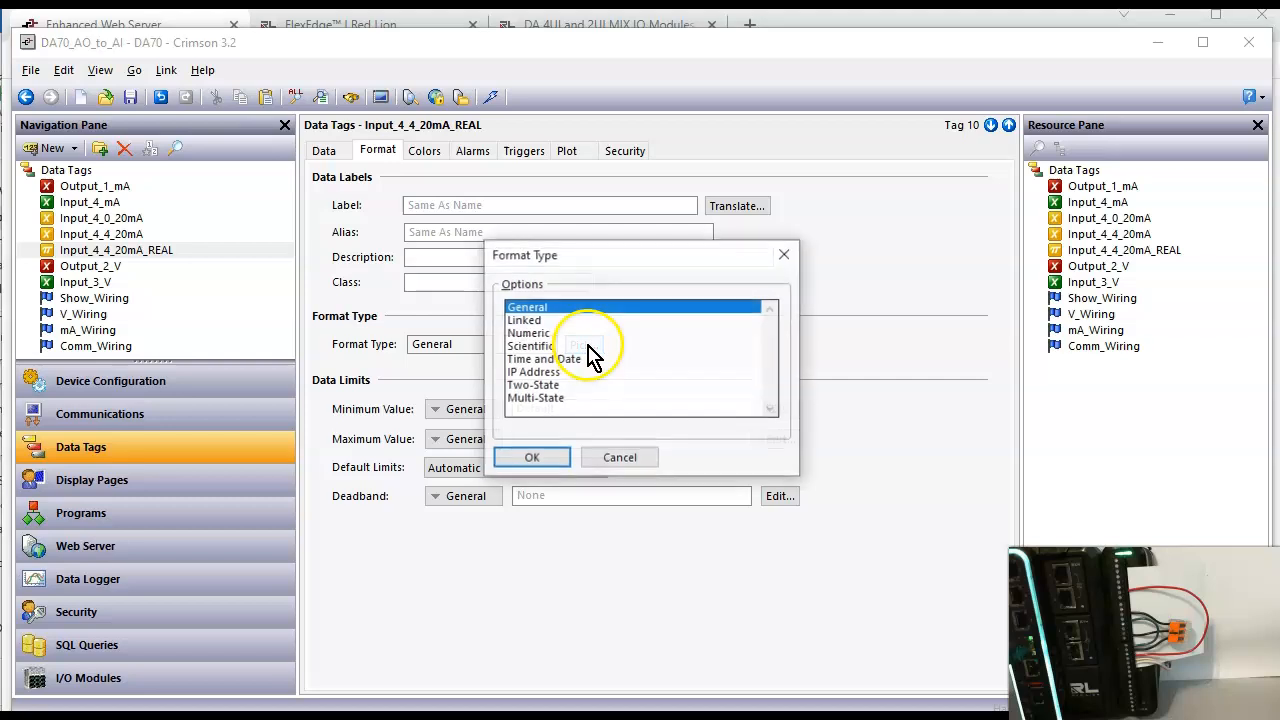
pyautogui.click(528, 333)
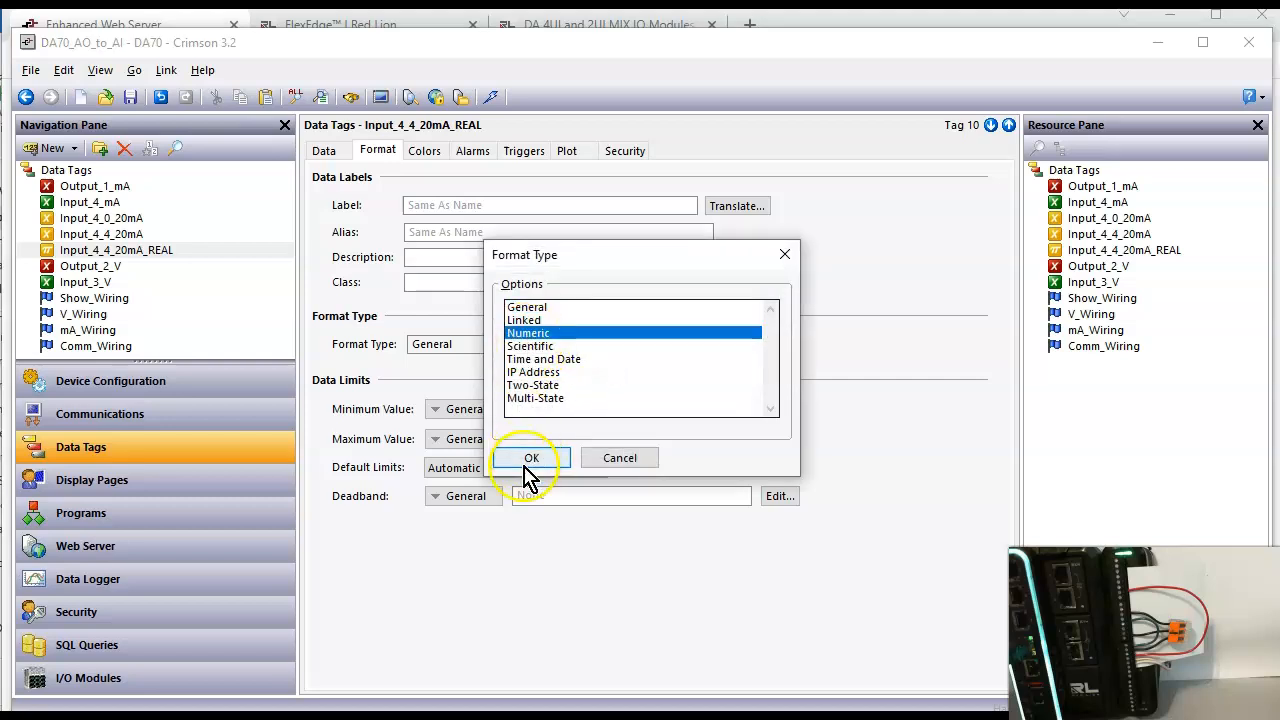
pyautogui.click(531, 459)
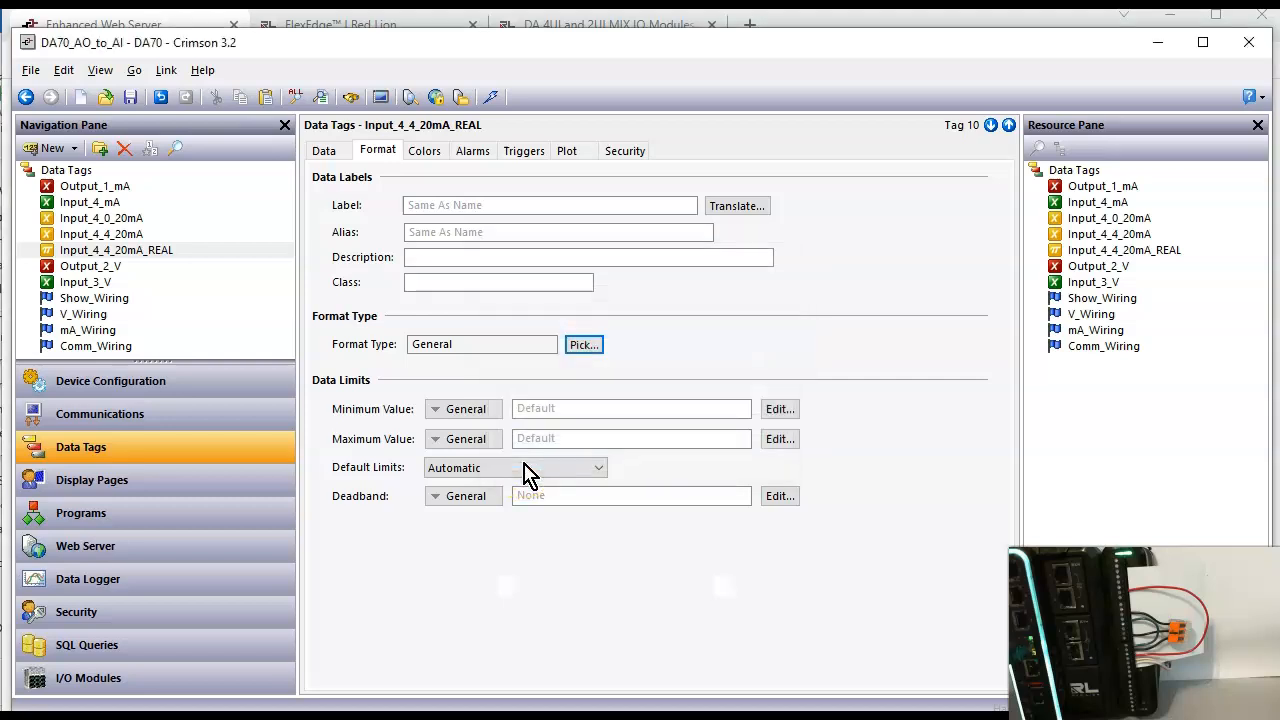
pyautogui.doubleClick(425, 585)
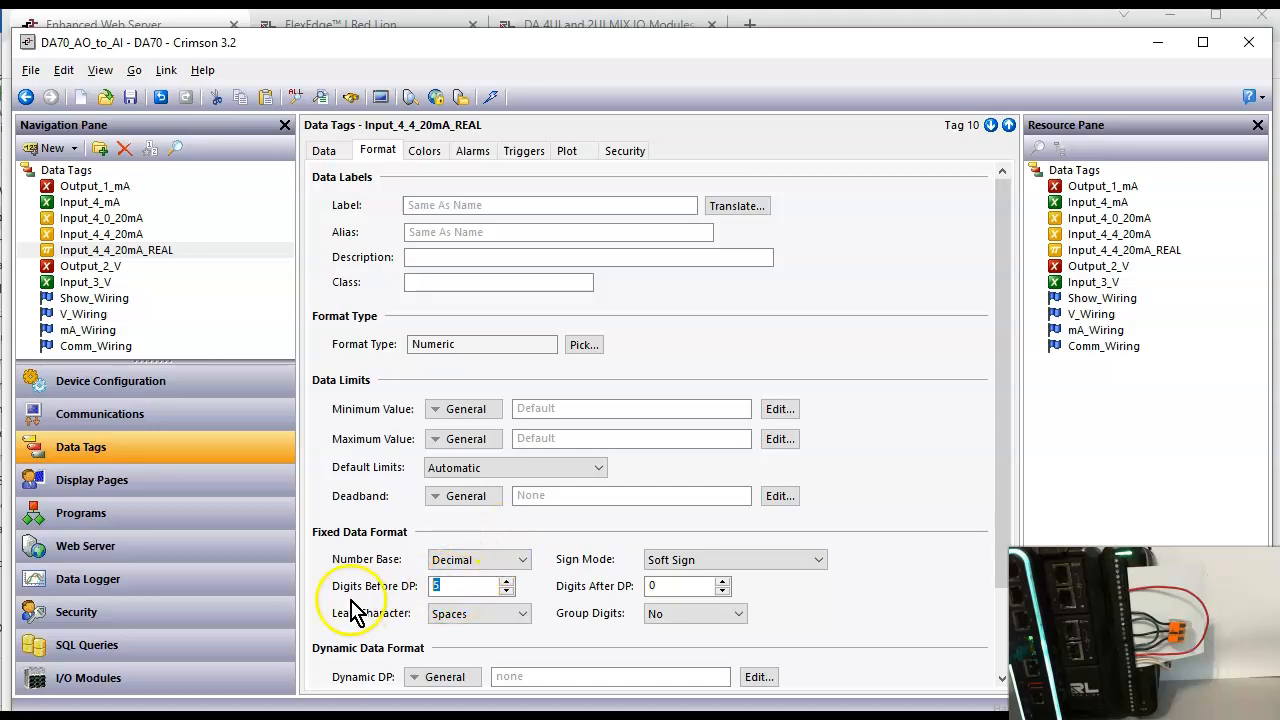
pyautogui.write('2')
pyautogui.doubleClick(652, 586)
pyautogui.write('2')
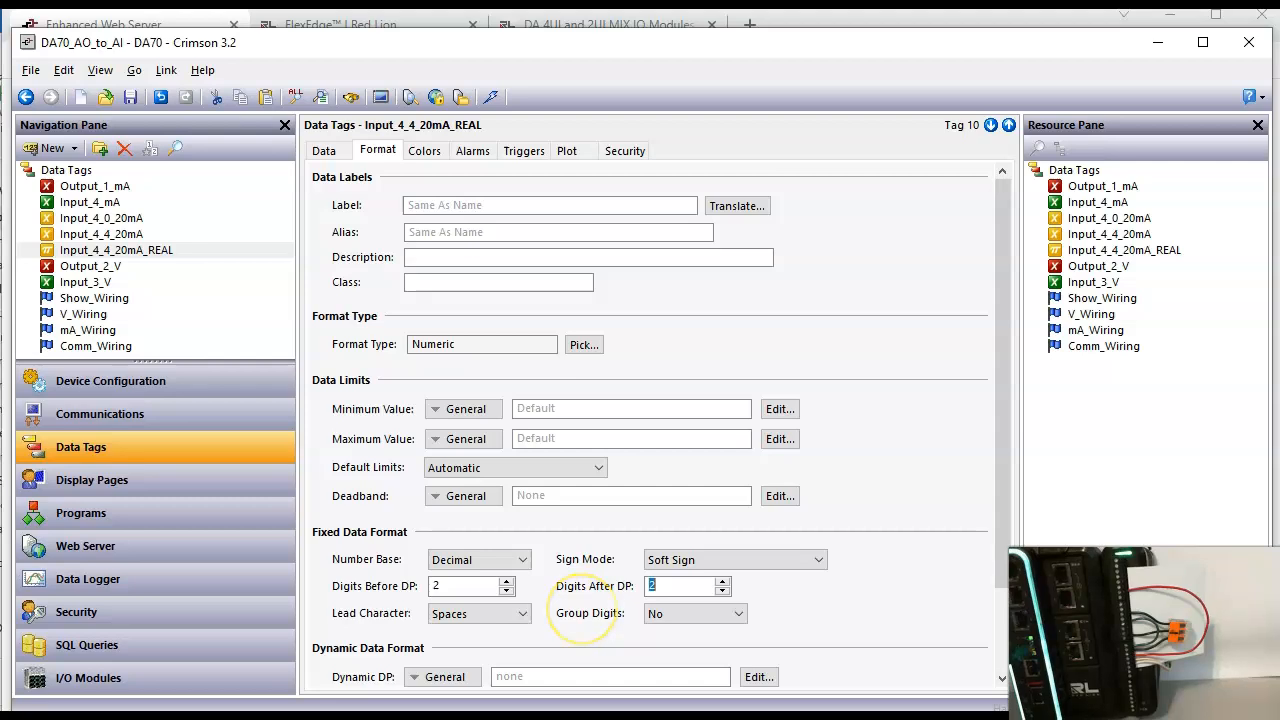
# Step: Check the tag formats on the Main display page and download the updated database to the DA70
pyautogui.click(110, 482)
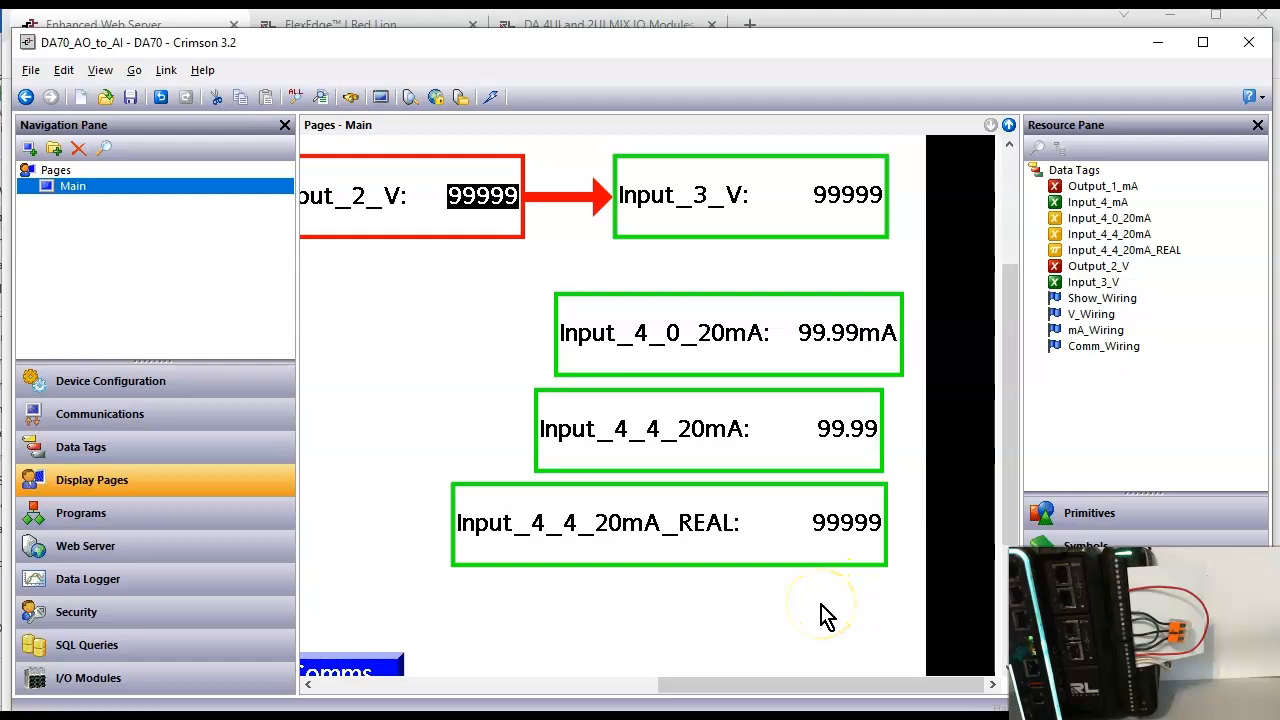
pyautogui.click(825, 615)
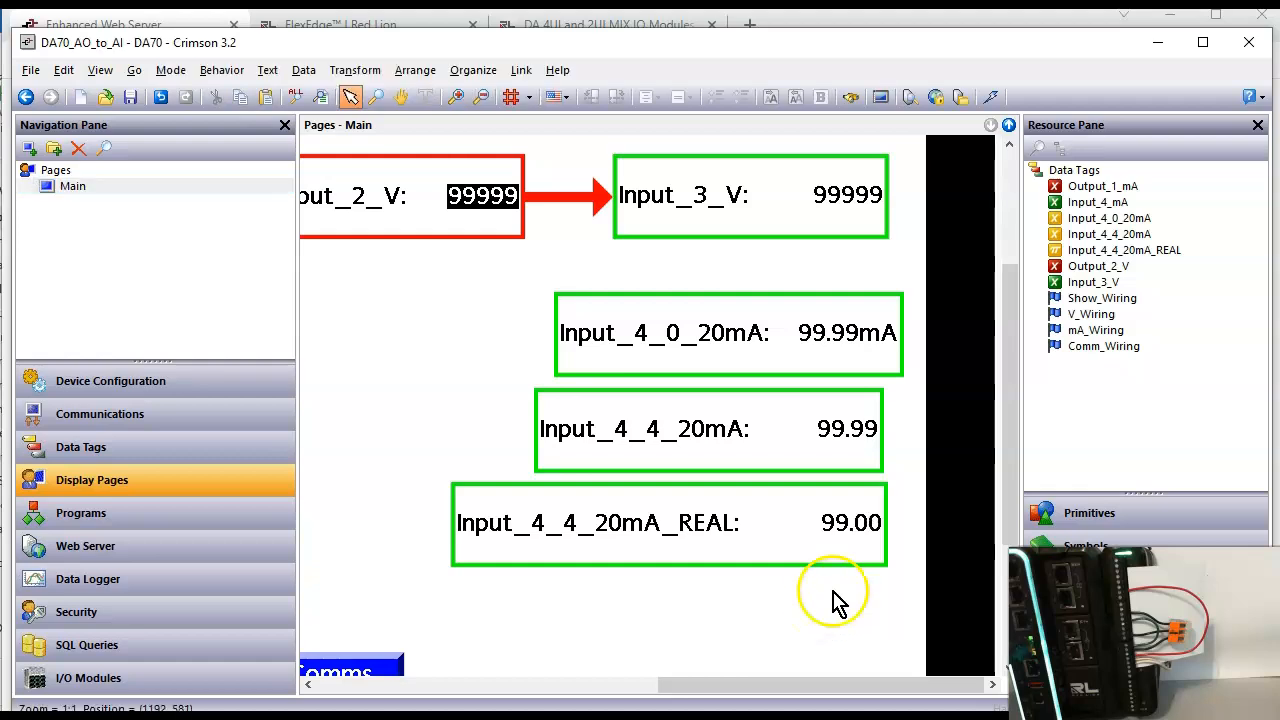
pyautogui.click(989, 97)
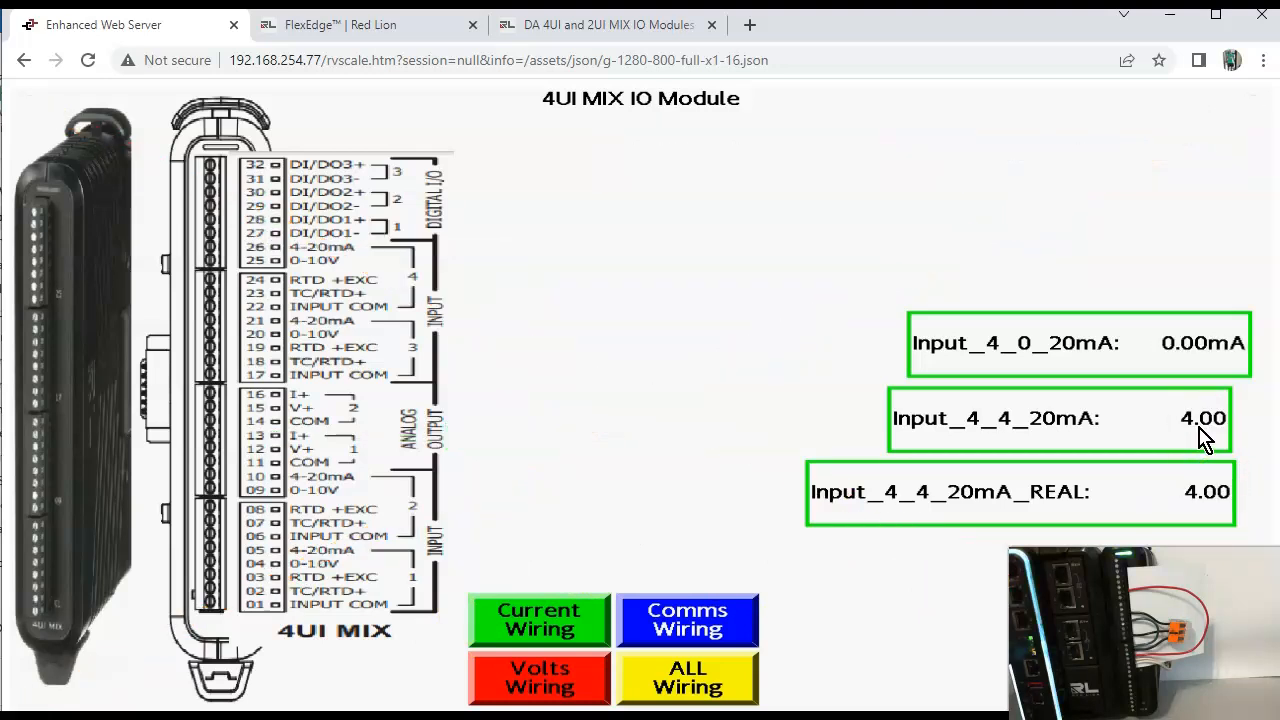
# Step: Show the current wiring on the web server page, set Output_1_mA to 5000, and return to Crimson 3.2
pyautogui.click(523, 632)
pyautogui.click(863, 145)
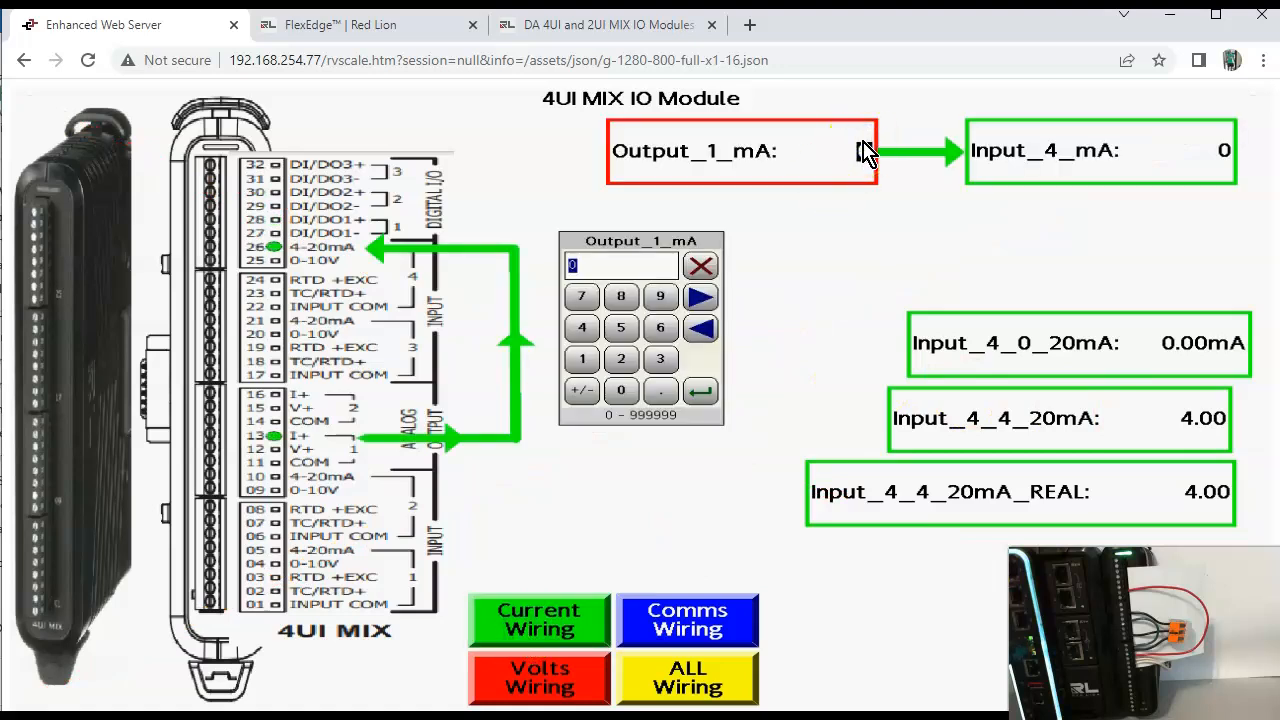
pyautogui.press('Return')
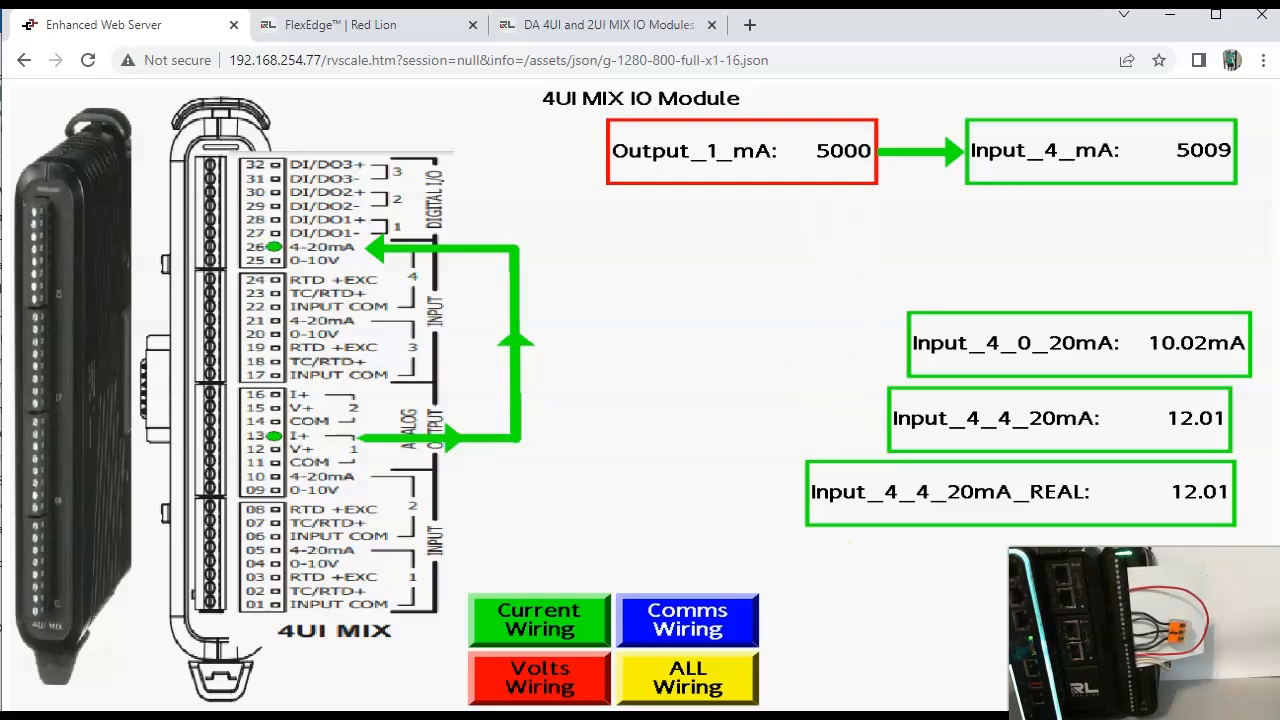
pyautogui.moveTo(777, 716)
pyautogui.click(728, 637)
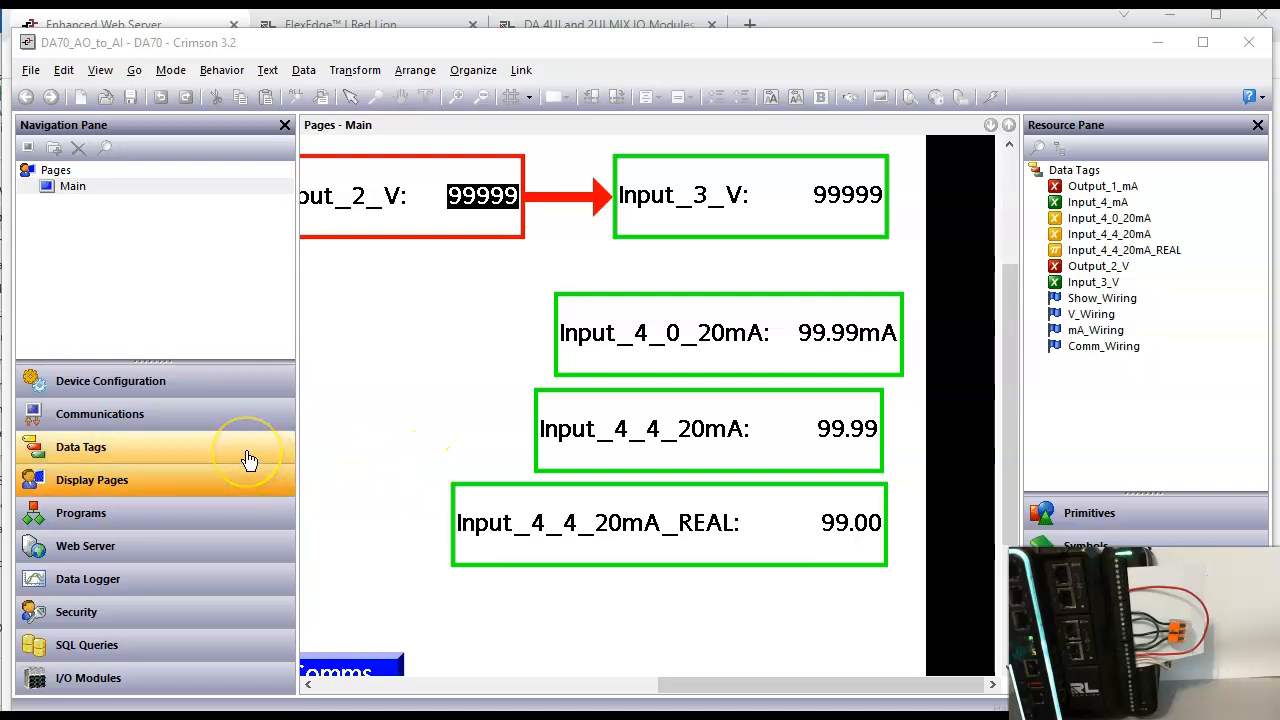
# Step: Review the data scaling of the Input_4_4_20mA_REAL tag and the AO 1 output settings of Module1
pyautogui.click(249, 459)
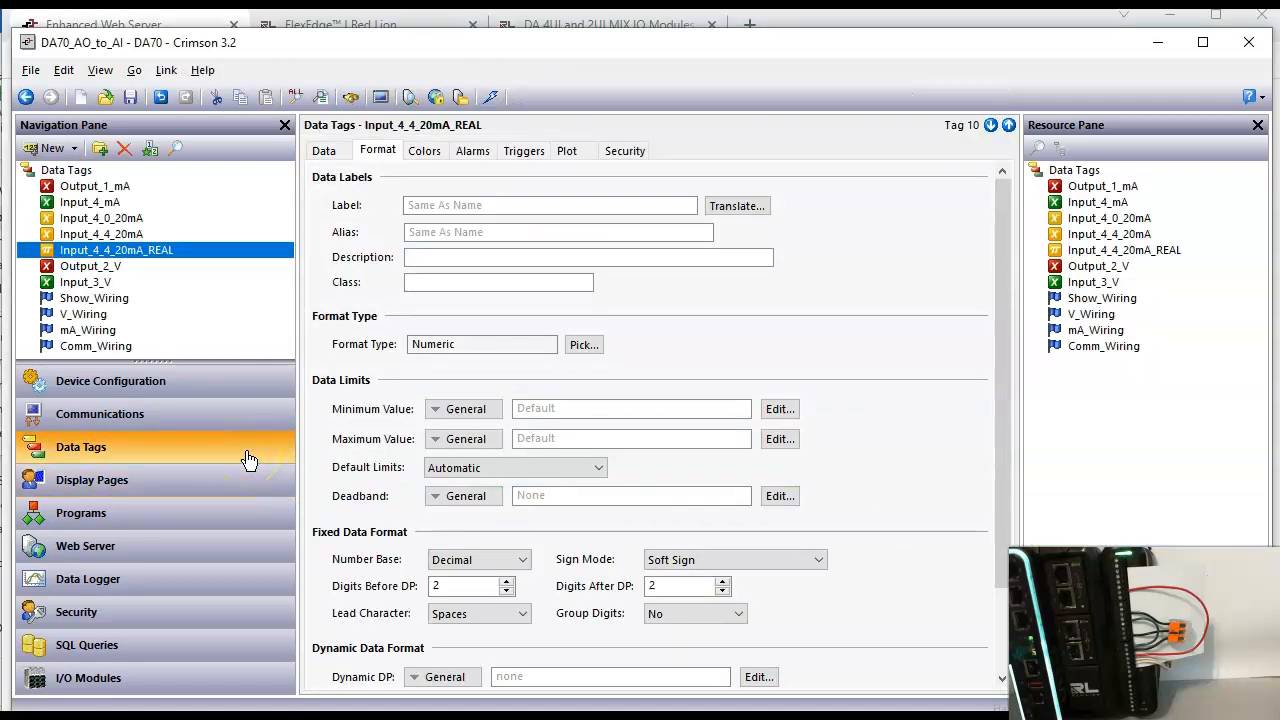
pyautogui.click(326, 151)
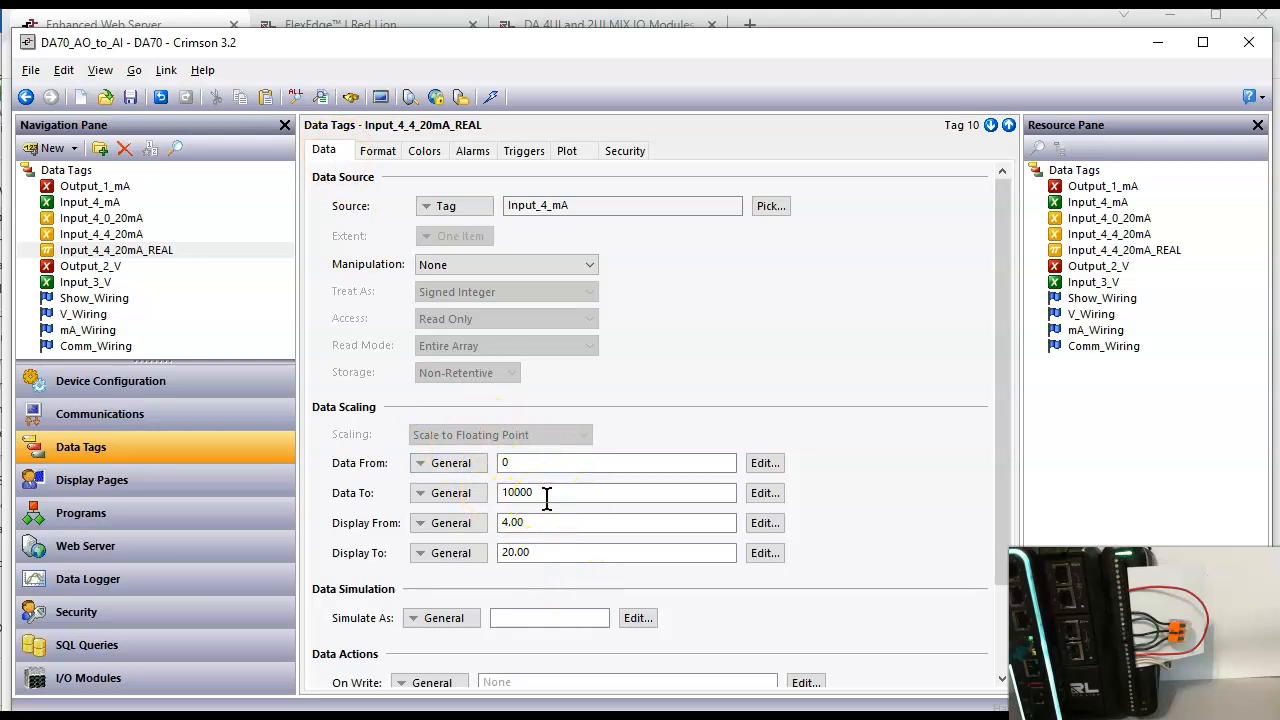
pyautogui.click(200, 695)
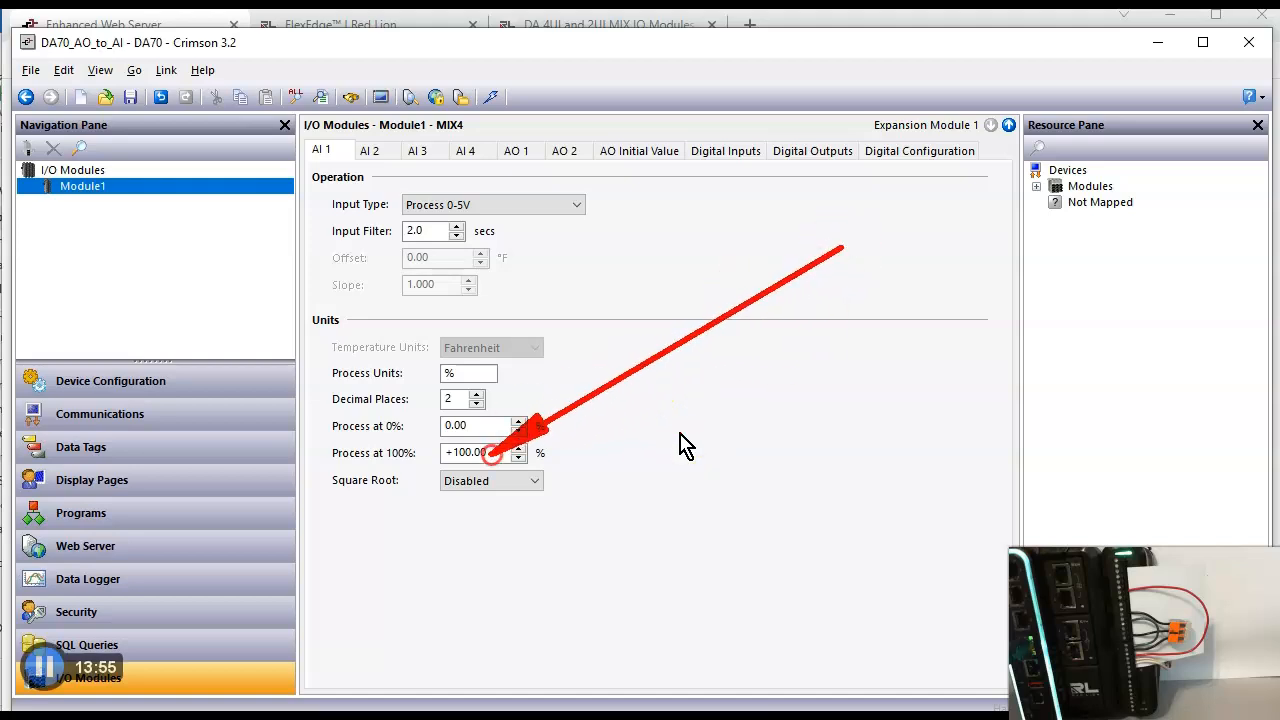
pyautogui.click(513, 153)
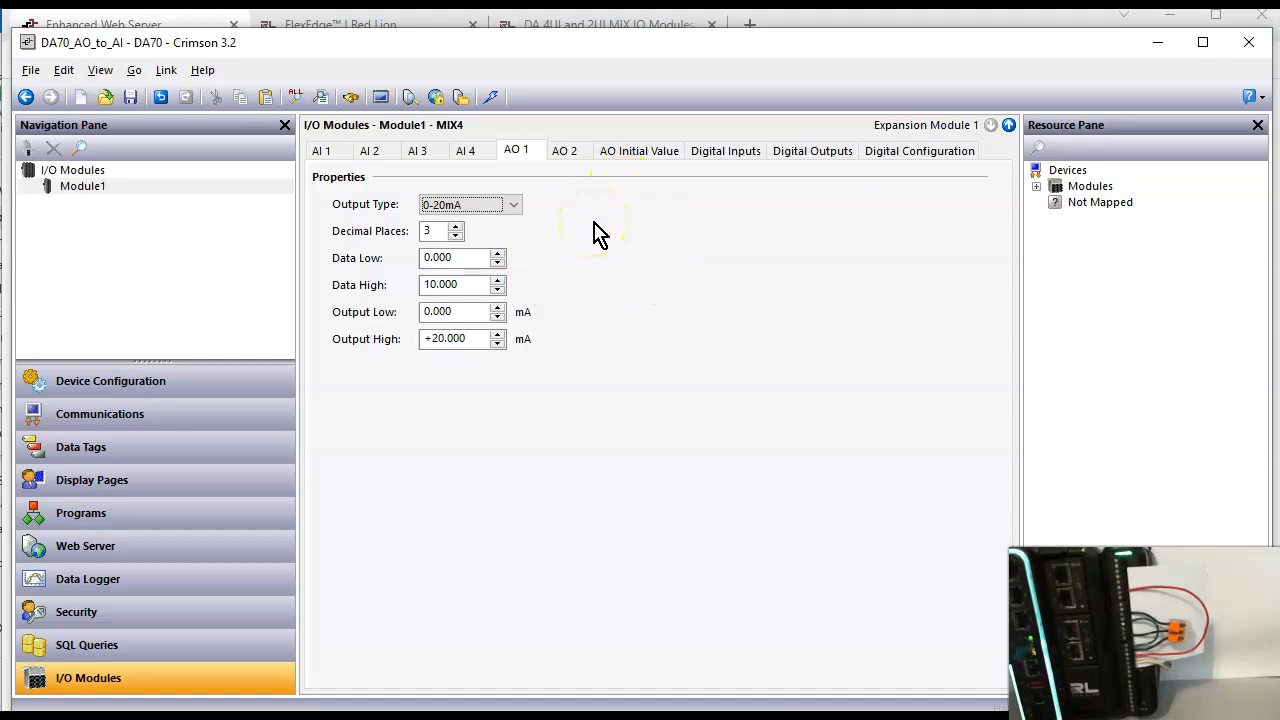
pyautogui.click(253, 455)
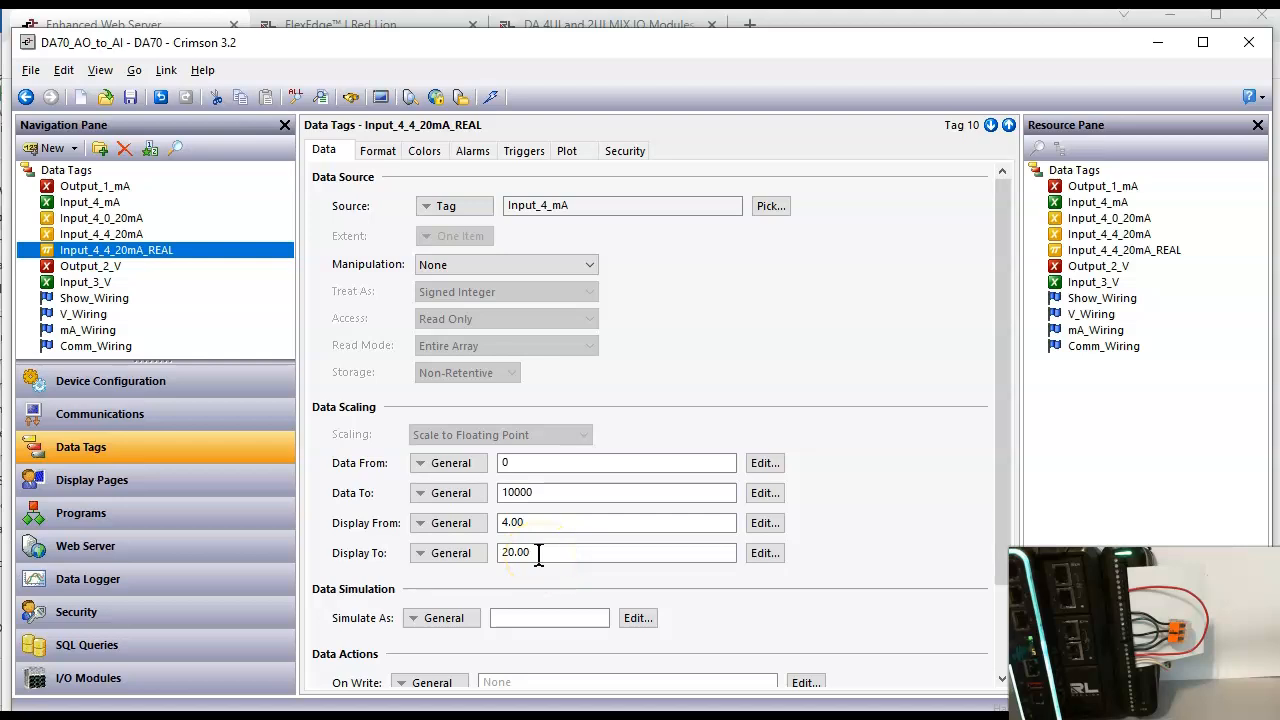
pyautogui.click(228, 320)
pyautogui.moveTo(228, 320); pyautogui.dragTo(153, 260)
# Step: Switch to the Enhanced Web Server page in the browser and set Output_1_mA to 0
pyautogui.hotkey('alt', 'Tab')
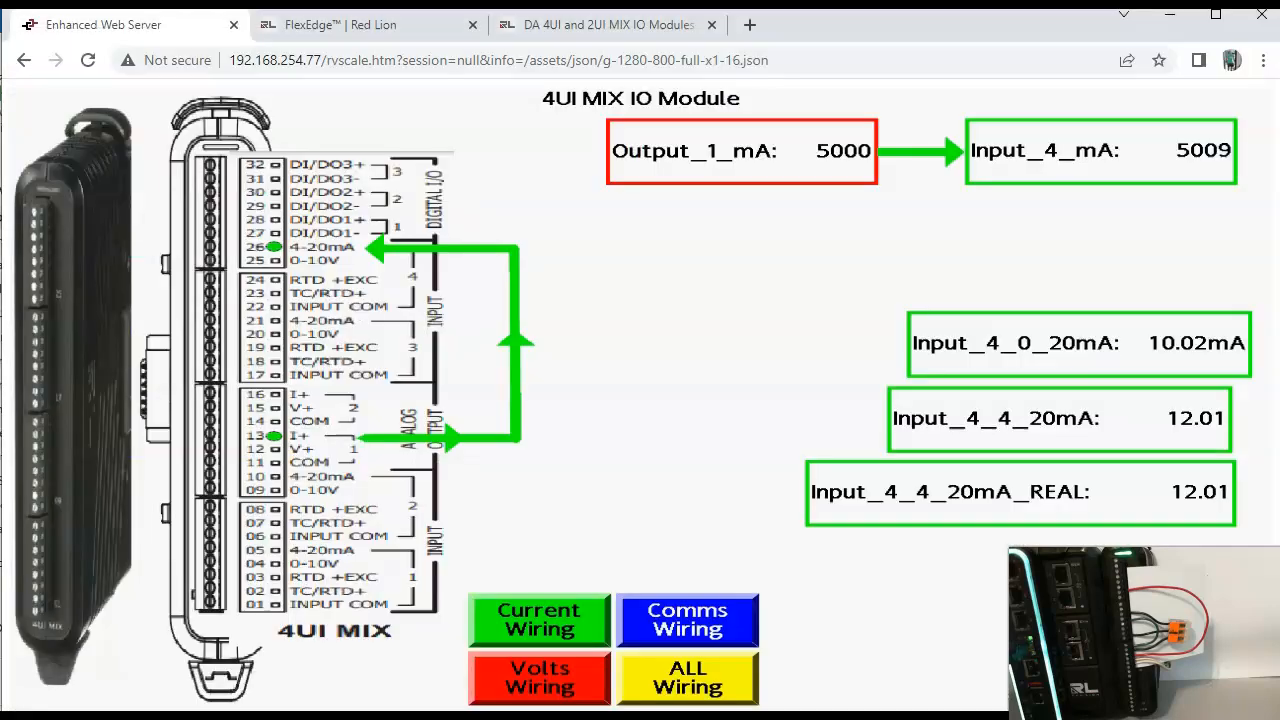
pyautogui.click(816, 166)
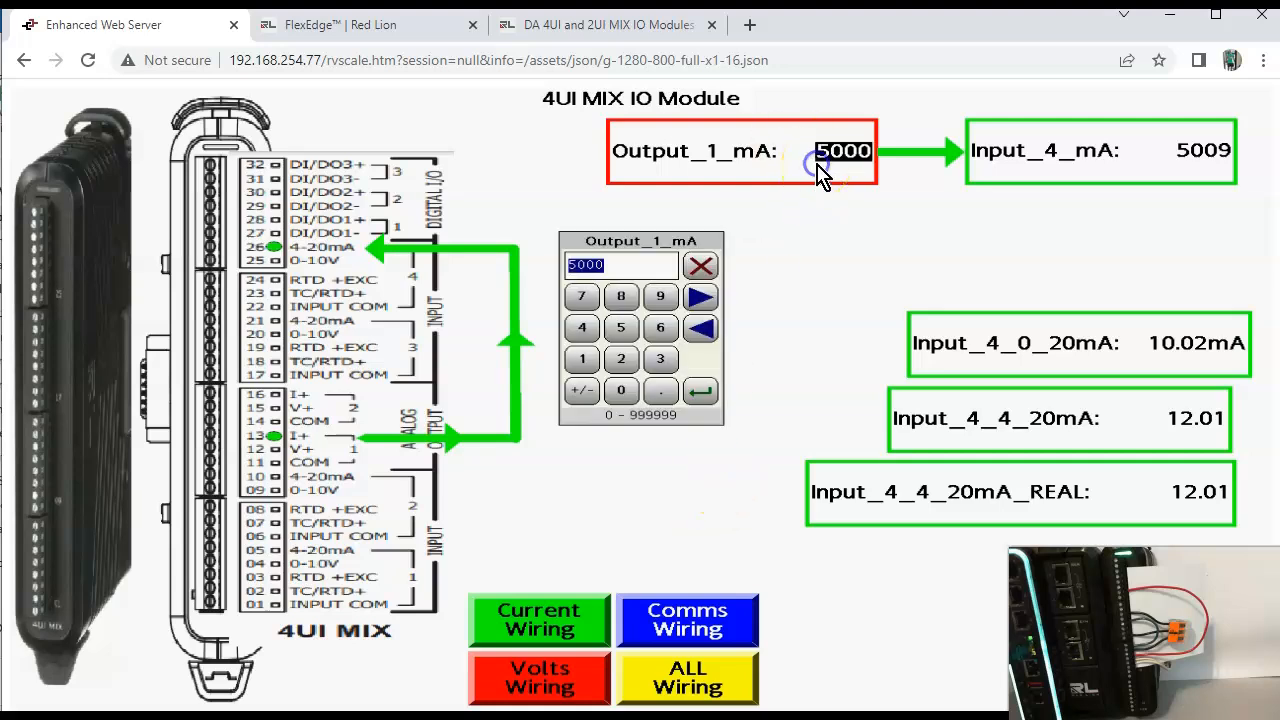
pyautogui.write('0')
pyautogui.press('Return')
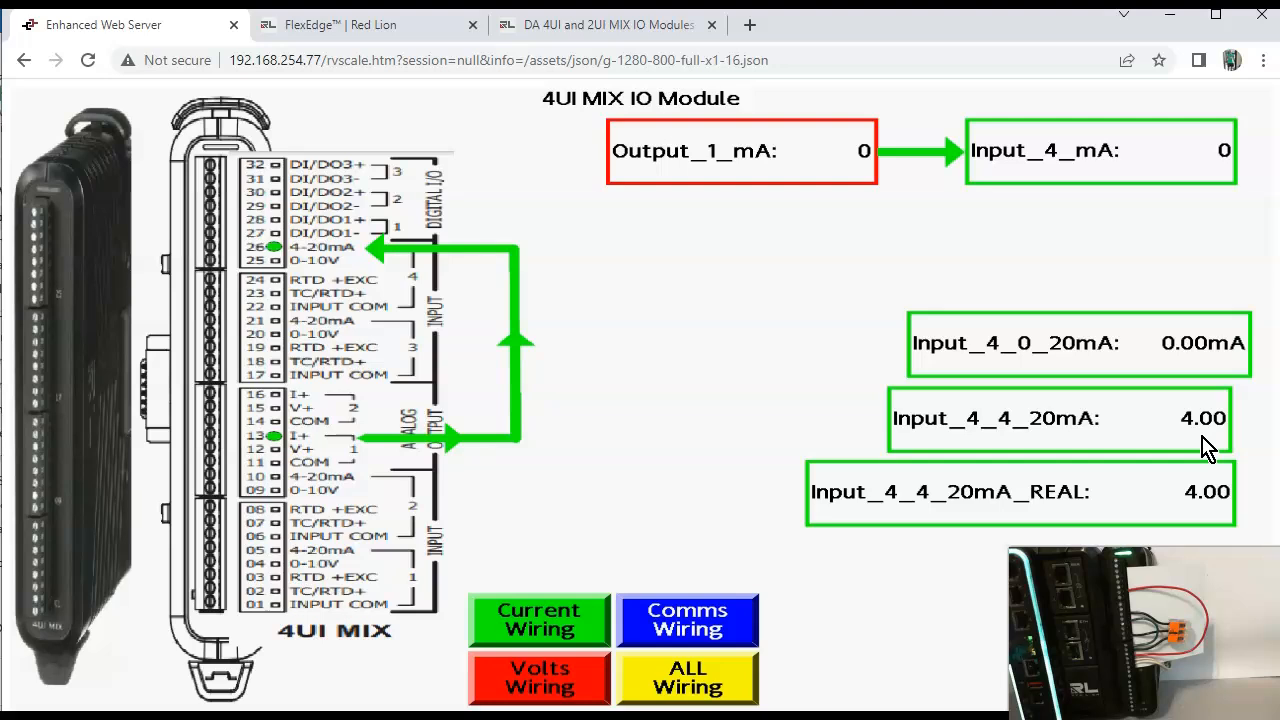
# Step: Set Output_1_mA to 3000 to test the scaled input 4 tags
pyautogui.click(863, 151)
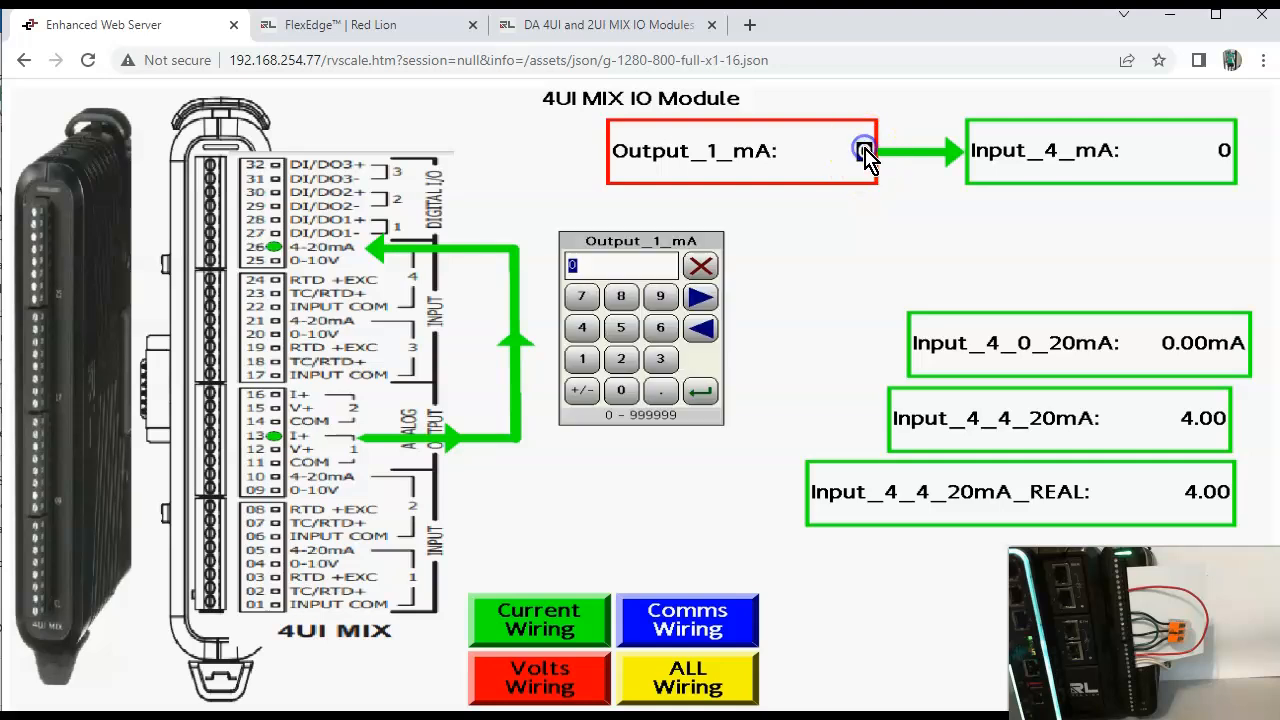
pyautogui.click(660, 358)
pyautogui.click(621, 390)
pyautogui.click(621, 390)
pyautogui.click(621, 390)
pyautogui.click(700, 391)
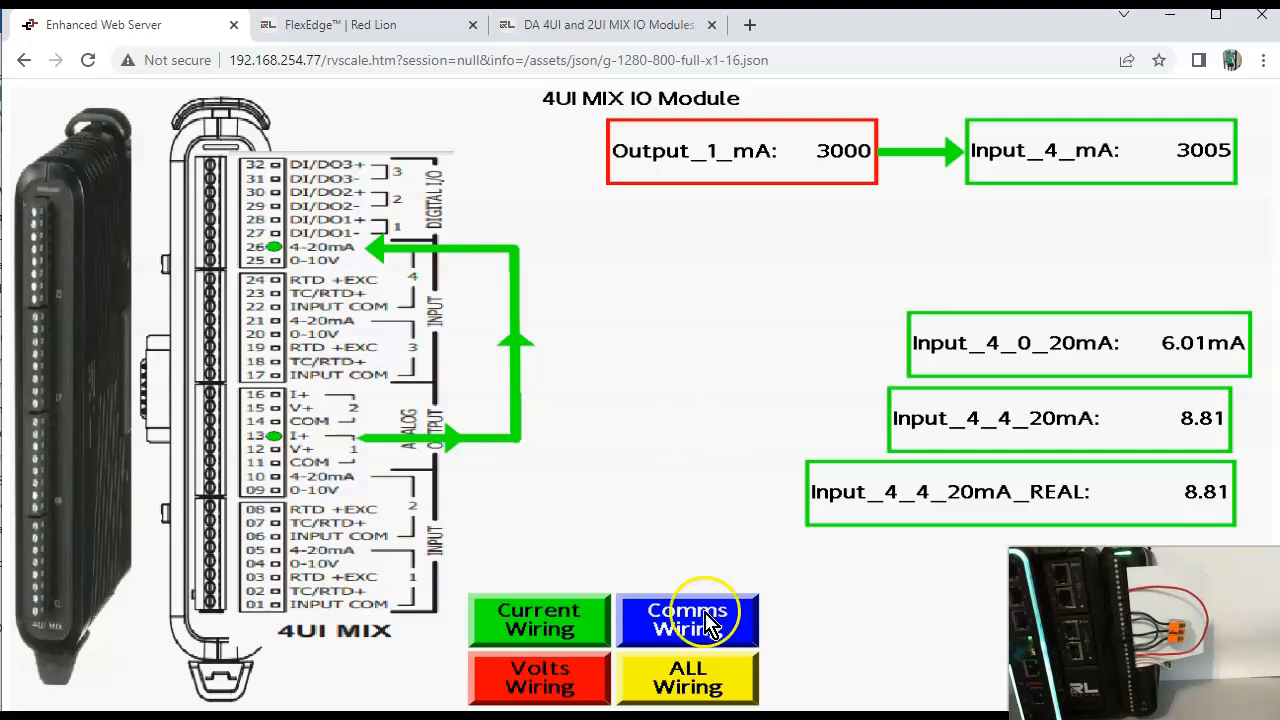
# Step: Glance at the Input_4_4_20mA scaling in Crimson 3.2, then set Output_1_mA to 2000 on the web server page
pyautogui.click(80, 716)
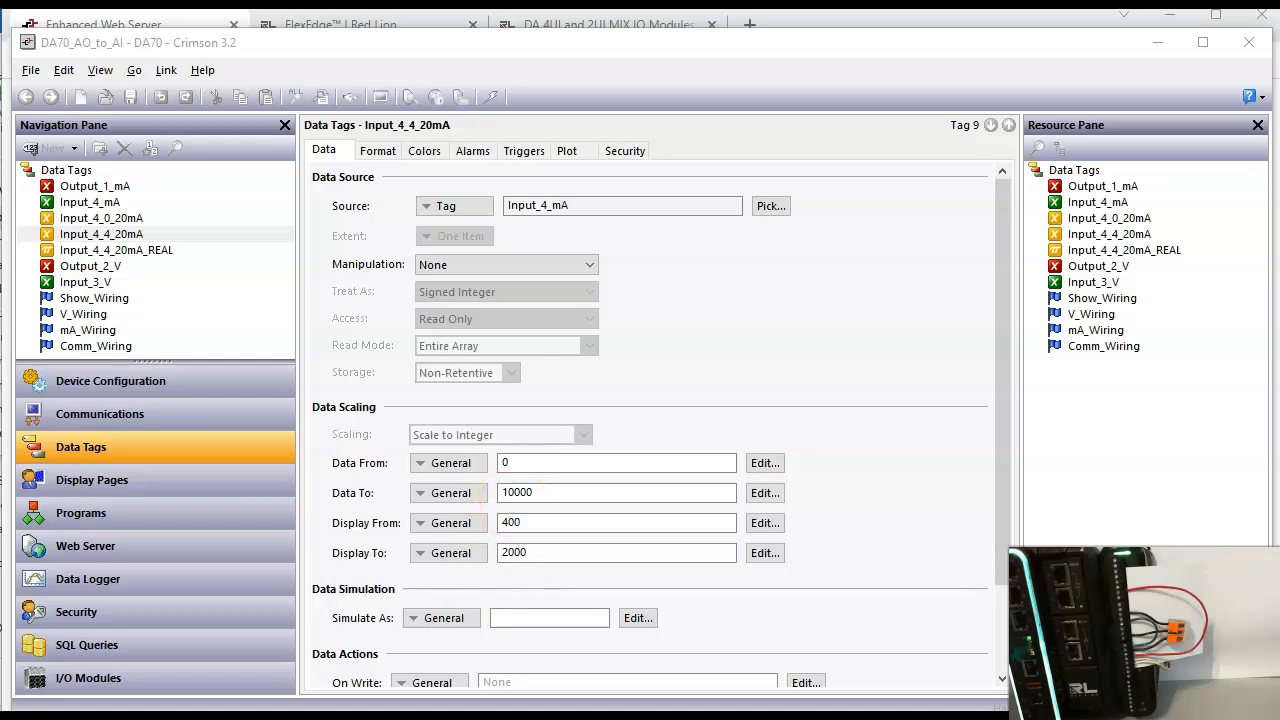
pyautogui.hotkey('alt', 'Tab')
pyautogui.click(828, 151)
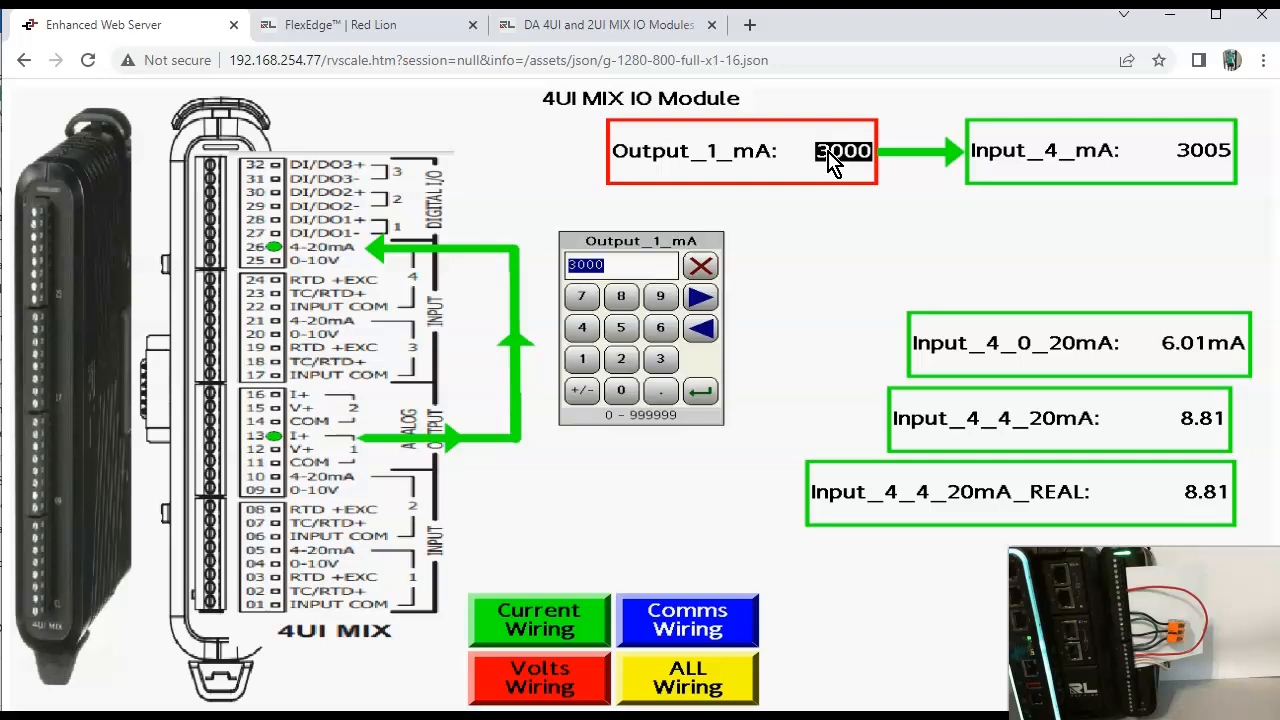
pyautogui.write('2000')
pyautogui.press('Return')
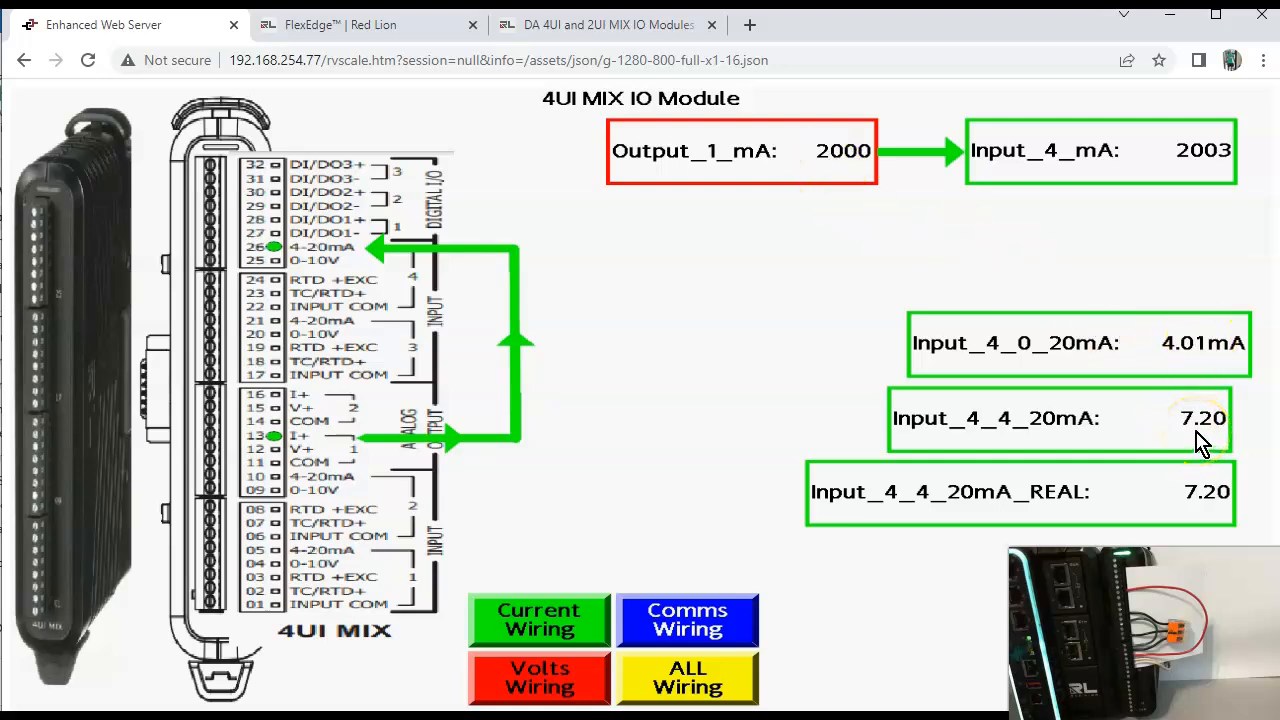
# Step: Return to Crimson 3.2 and set the Input_4_4_20mA tag's Data From scaling value to 2000
pyautogui.click(118, 716)
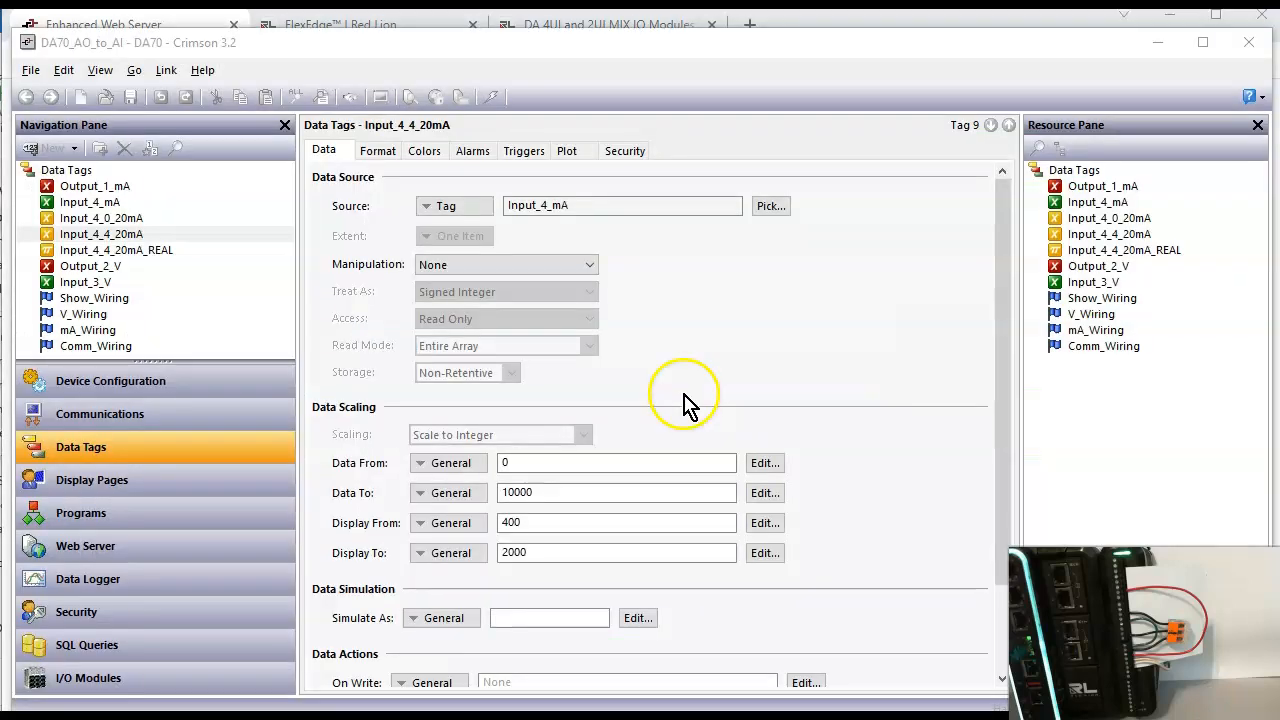
pyautogui.click(505, 462)
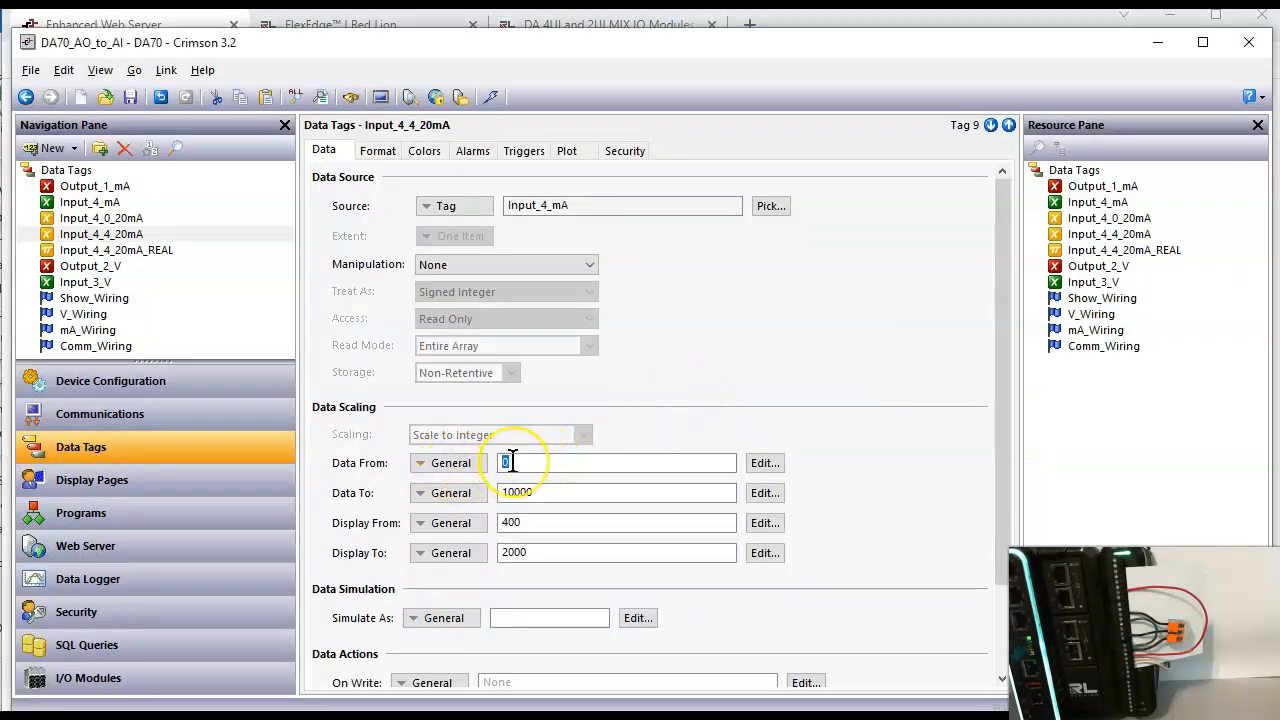
pyautogui.write('2000')
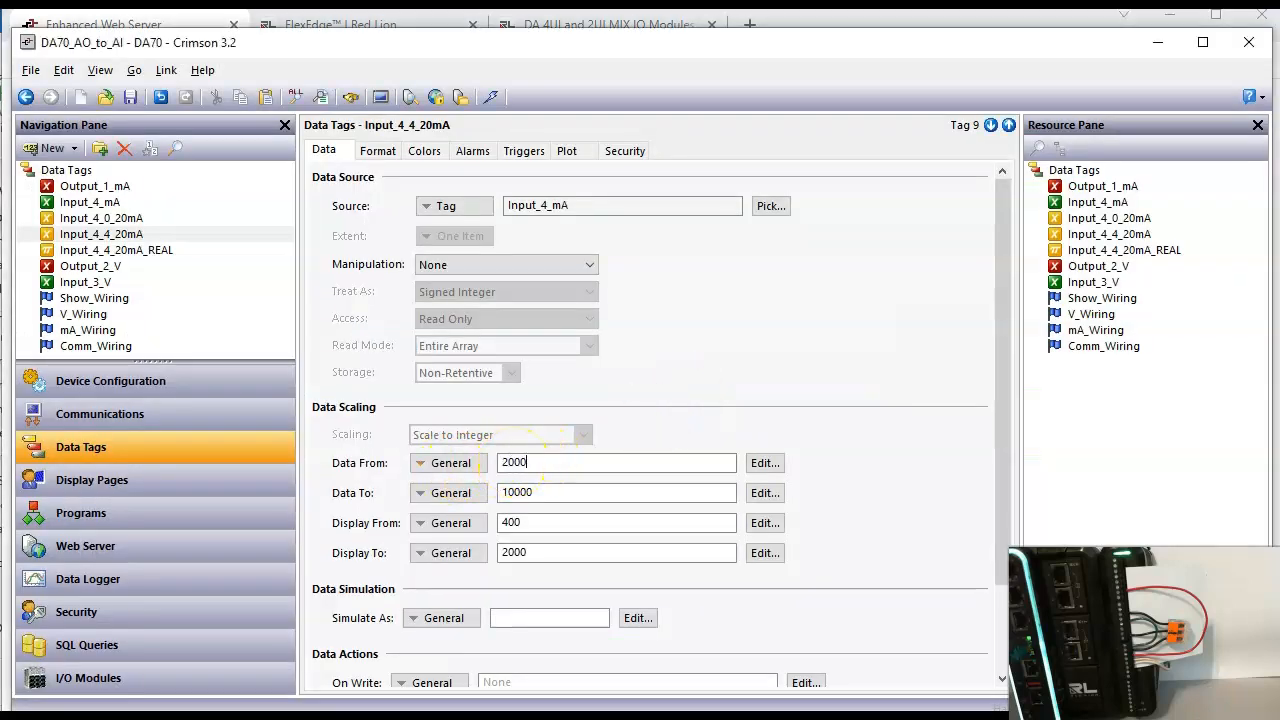
pyautogui.press('Return')
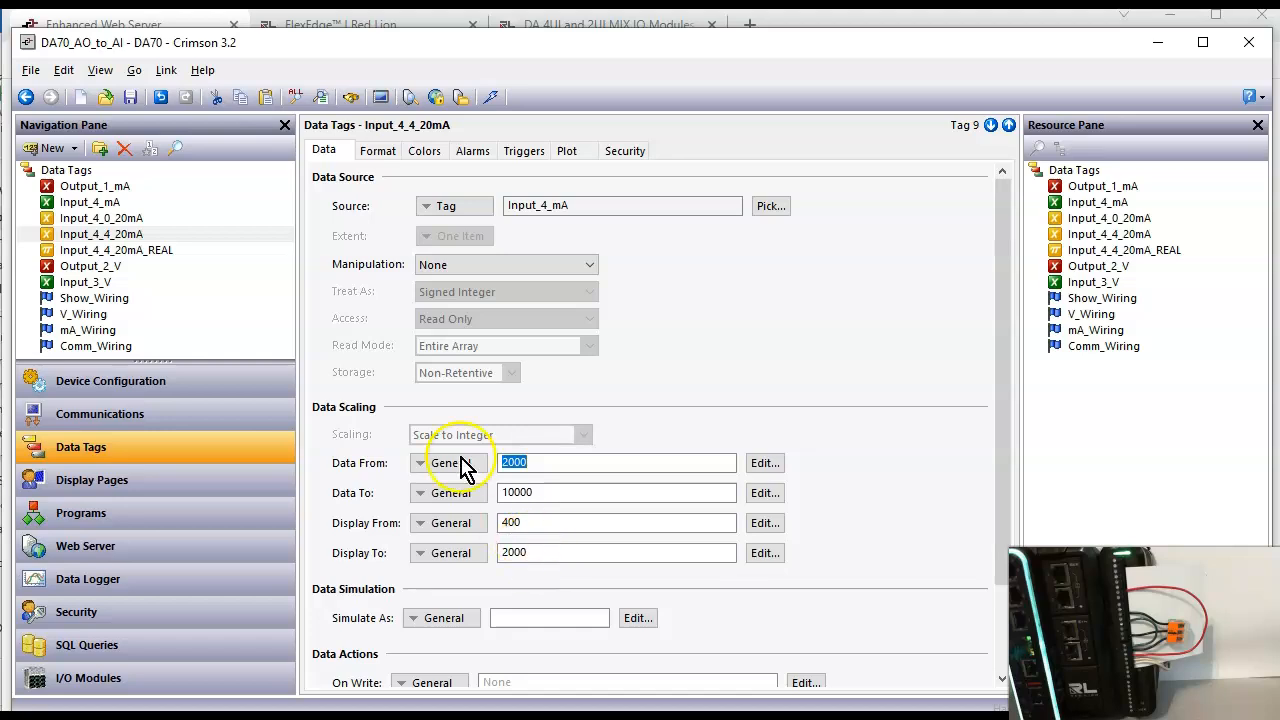
# Step: Set the Input_4_4_20mA_REAL tag's Data From scaling value to 2000
pyautogui.click(172, 251)
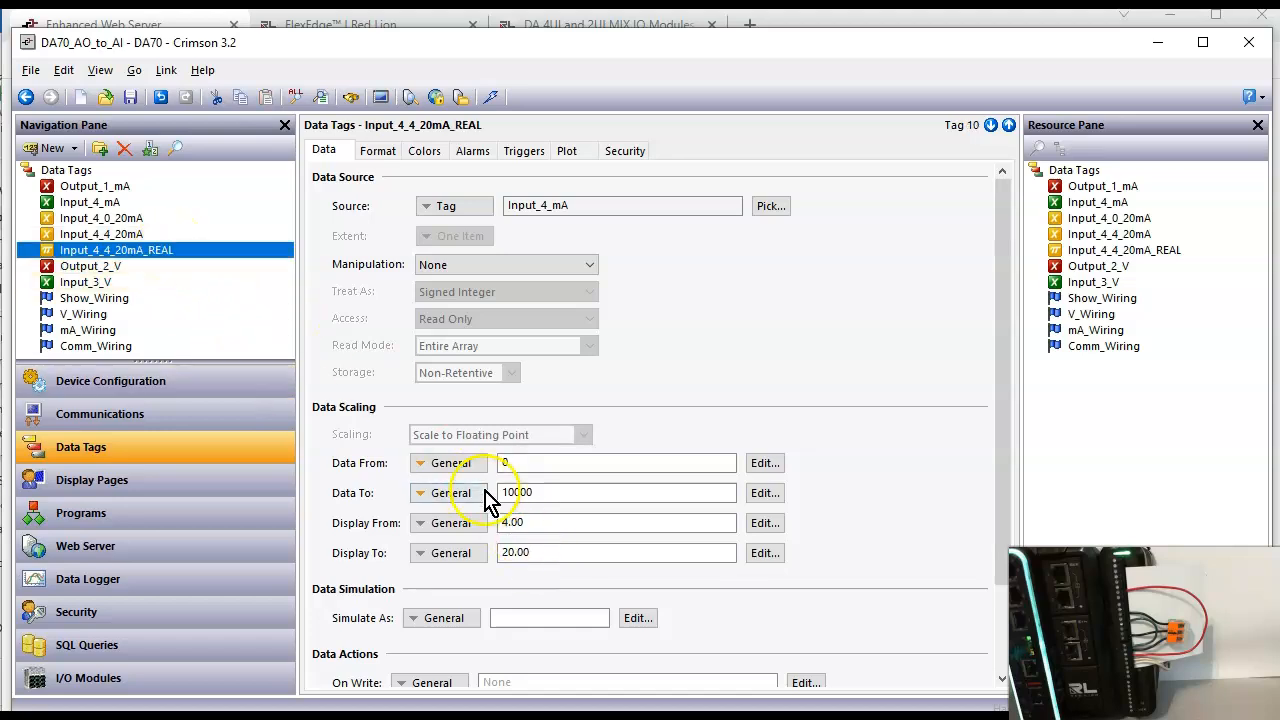
pyautogui.write('2000')
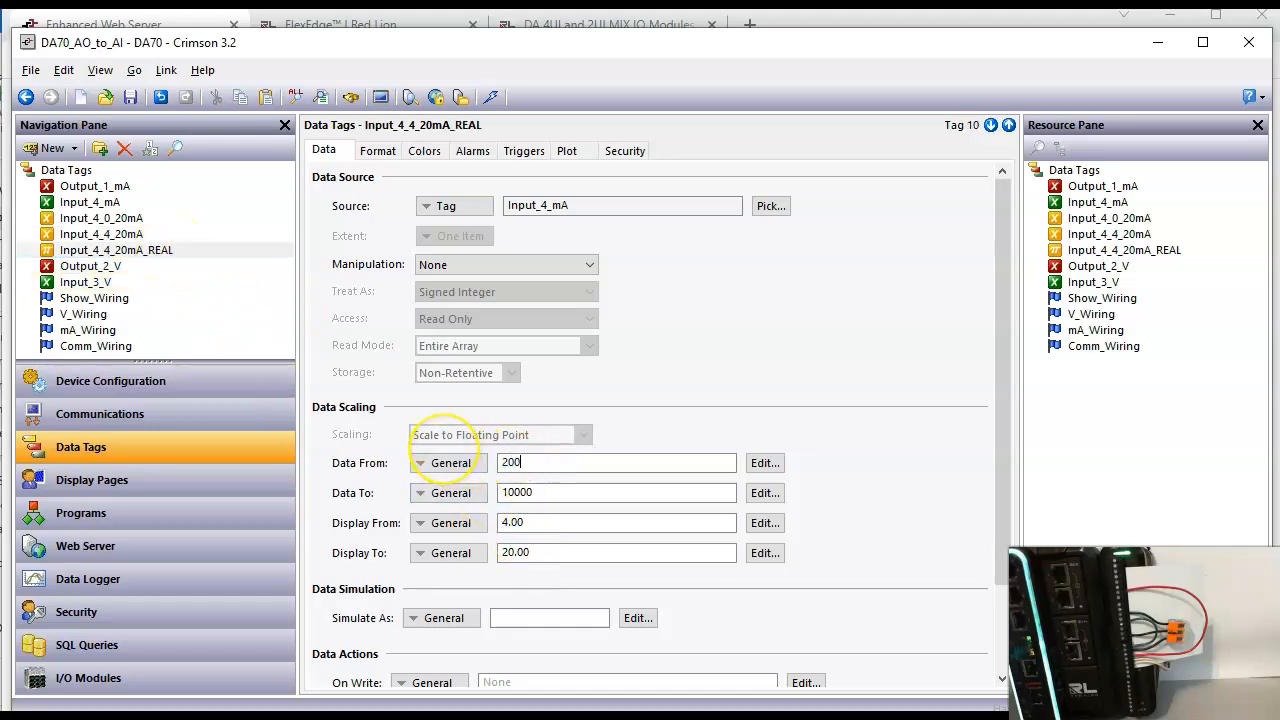
pyautogui.press('Return')
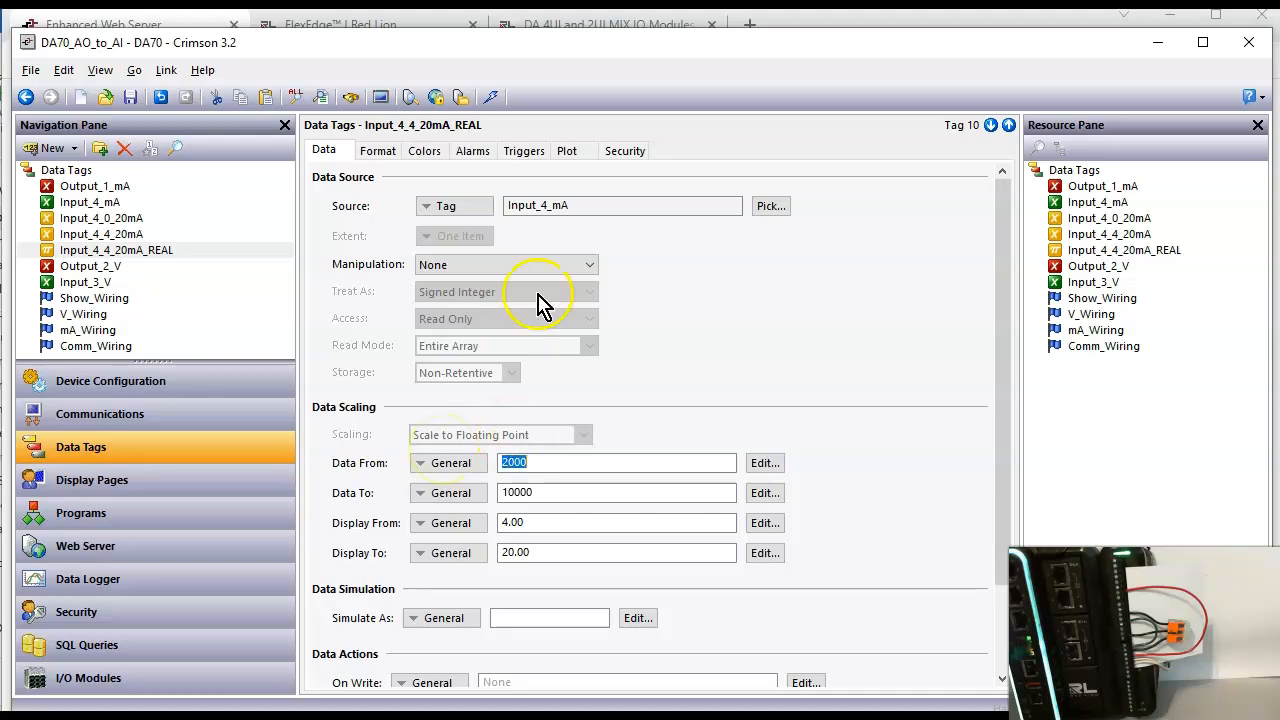
# Step: Download the rescaled tags to the DA70 and show the current wiring on the Enhanced Web Server page
pyautogui.click(490, 97)
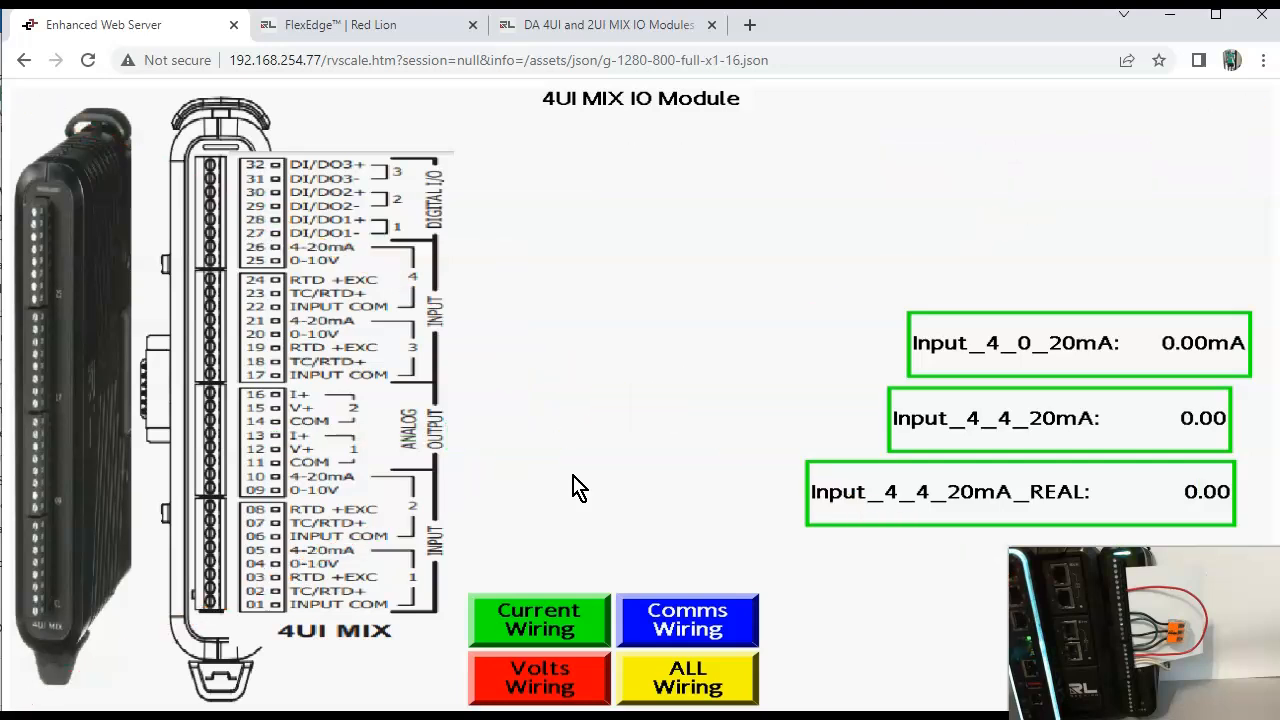
pyautogui.click(571, 614)
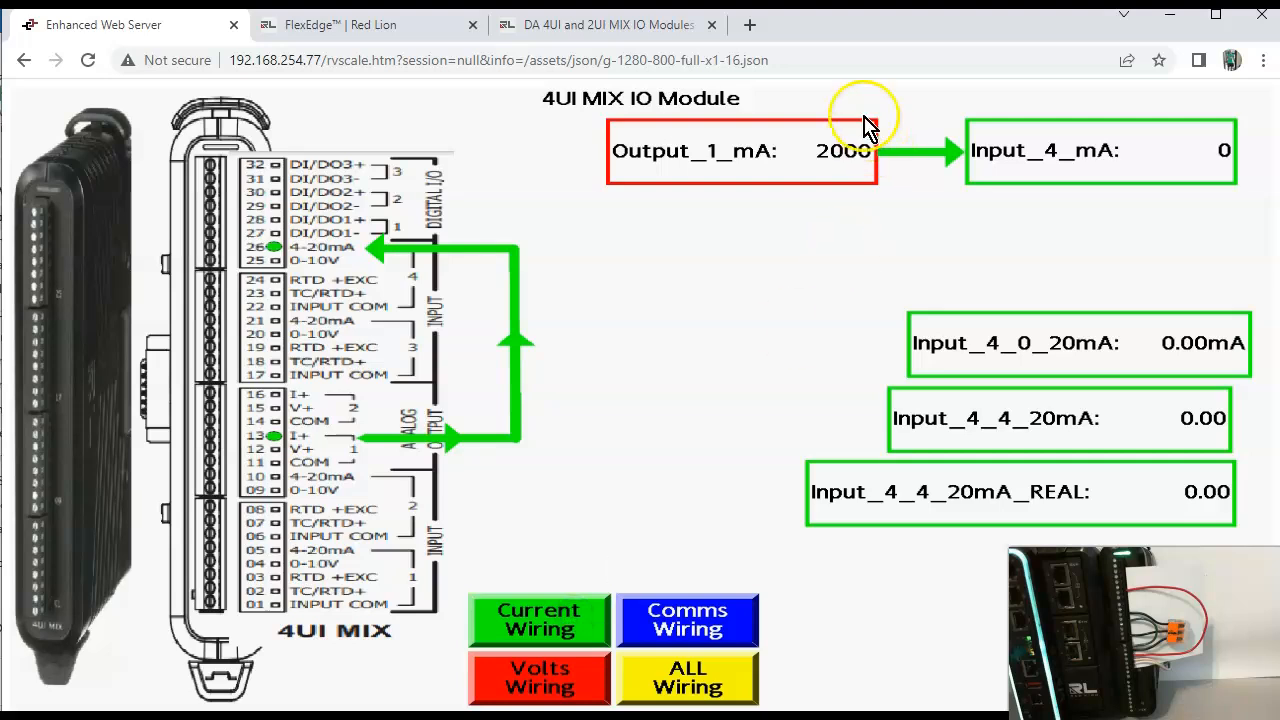
# Step: Reset Output_1_mA to 0 and raise it to 1000 to test the rescaled input 4 tags
pyautogui.click(858, 163)
pyautogui.write('0')
pyautogui.press('Return')
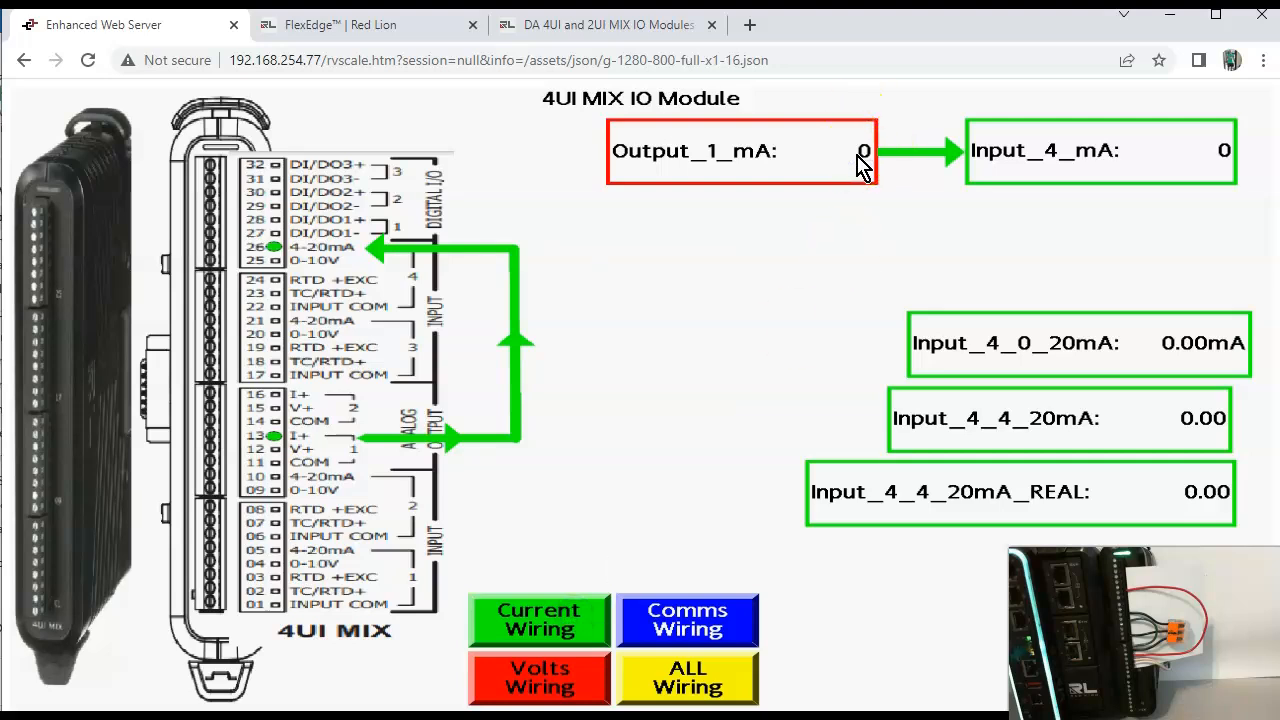
pyautogui.click(857, 155)
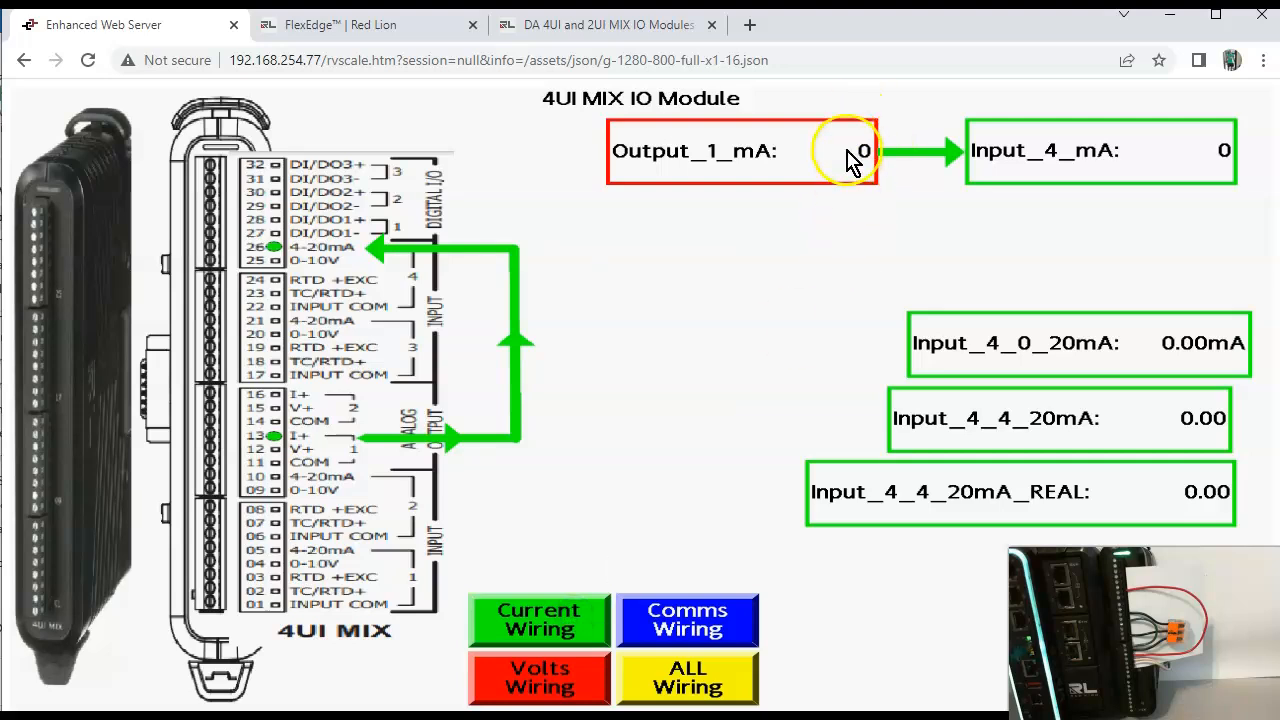
pyautogui.write('1000')
pyautogui.press('Return')
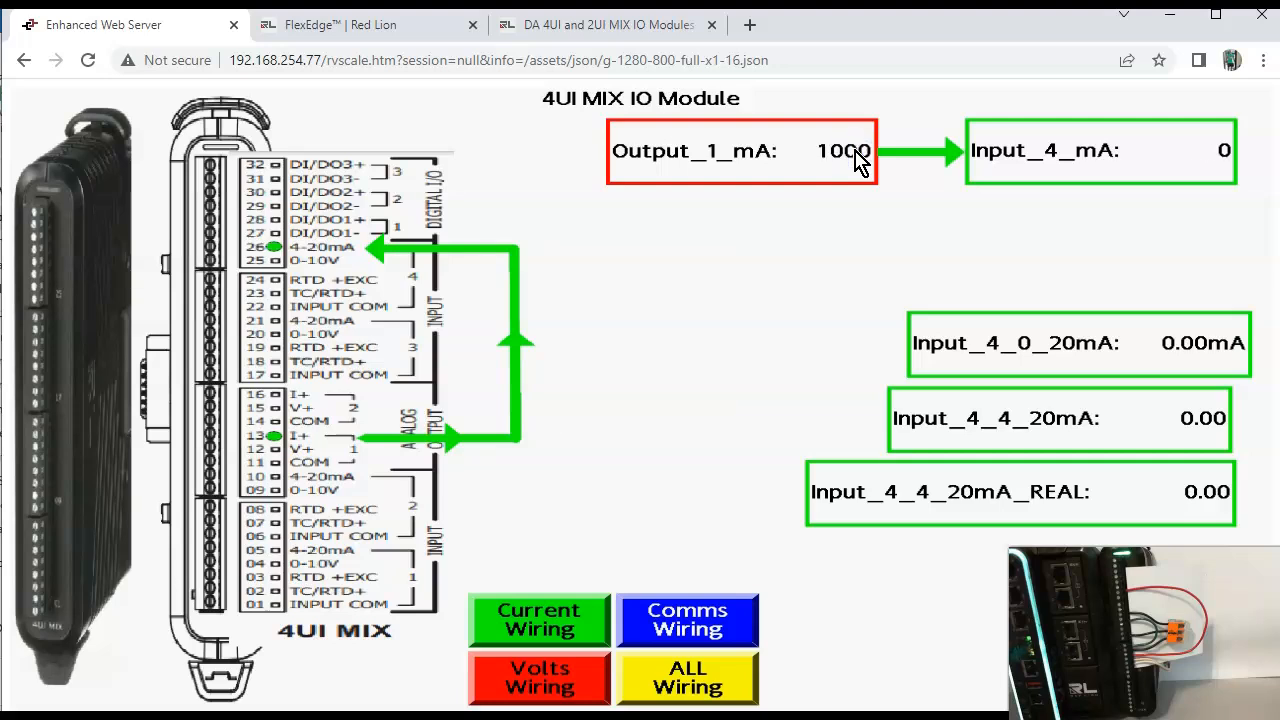
pyautogui.click(845, 262)
# Step: Set Output_1_mA to 5000 to test the input 4 tags at a higher current
pyautogui.click(829, 156)
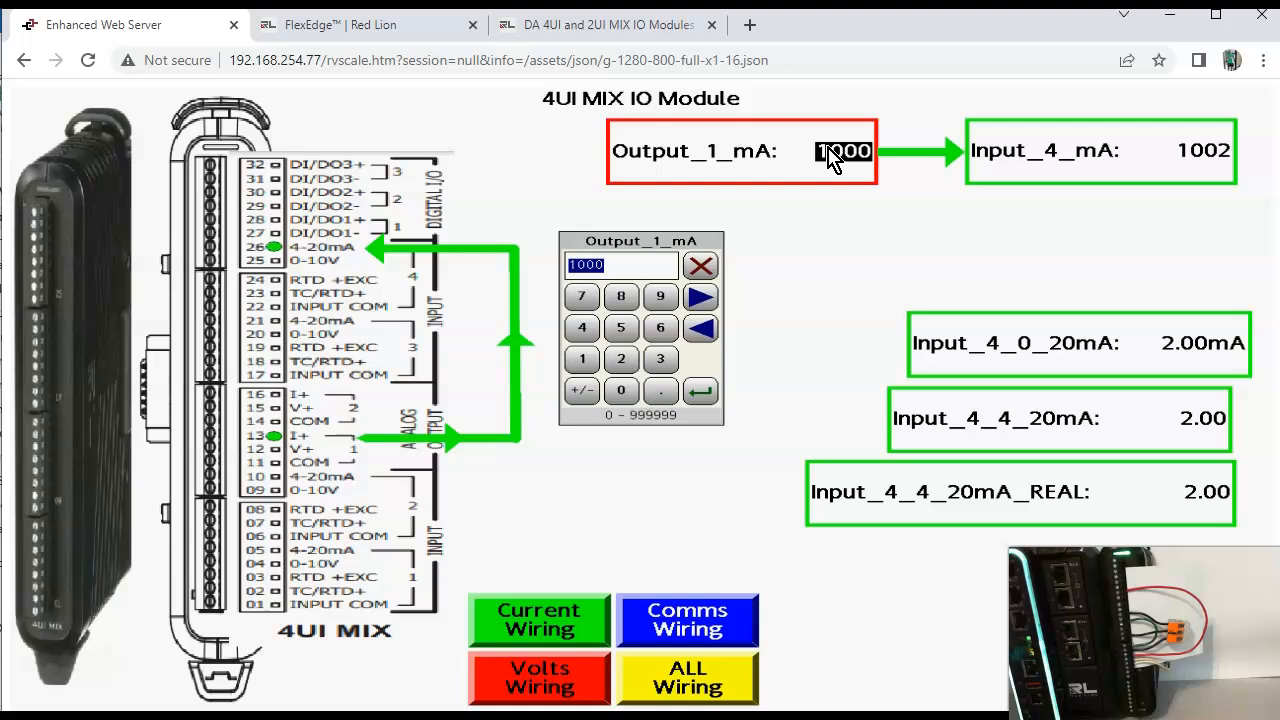
pyautogui.write('5000')
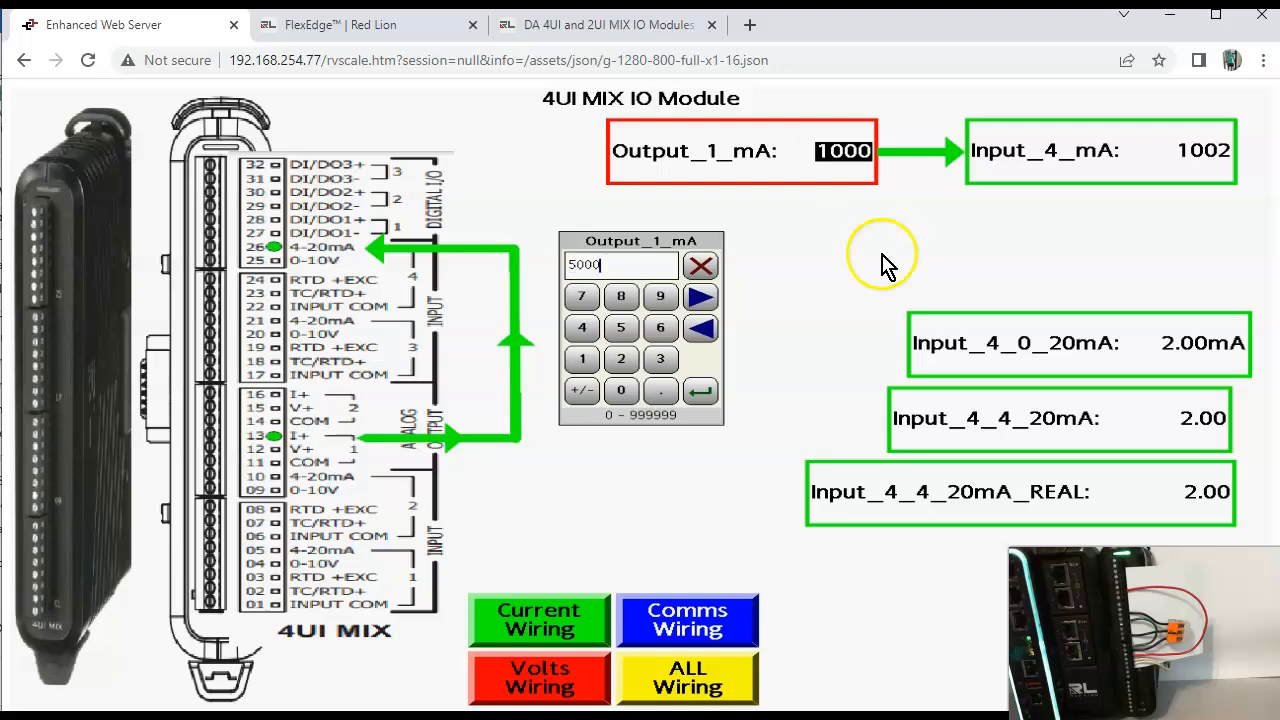
pyautogui.click(702, 391)
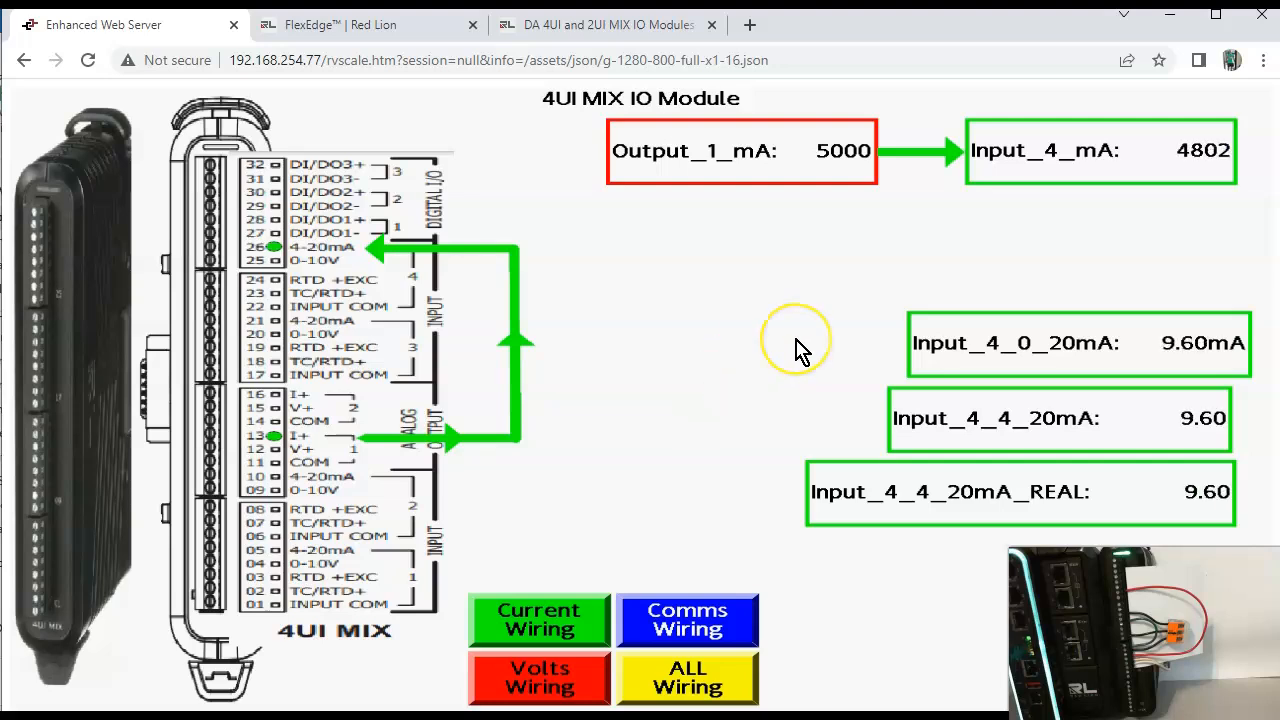